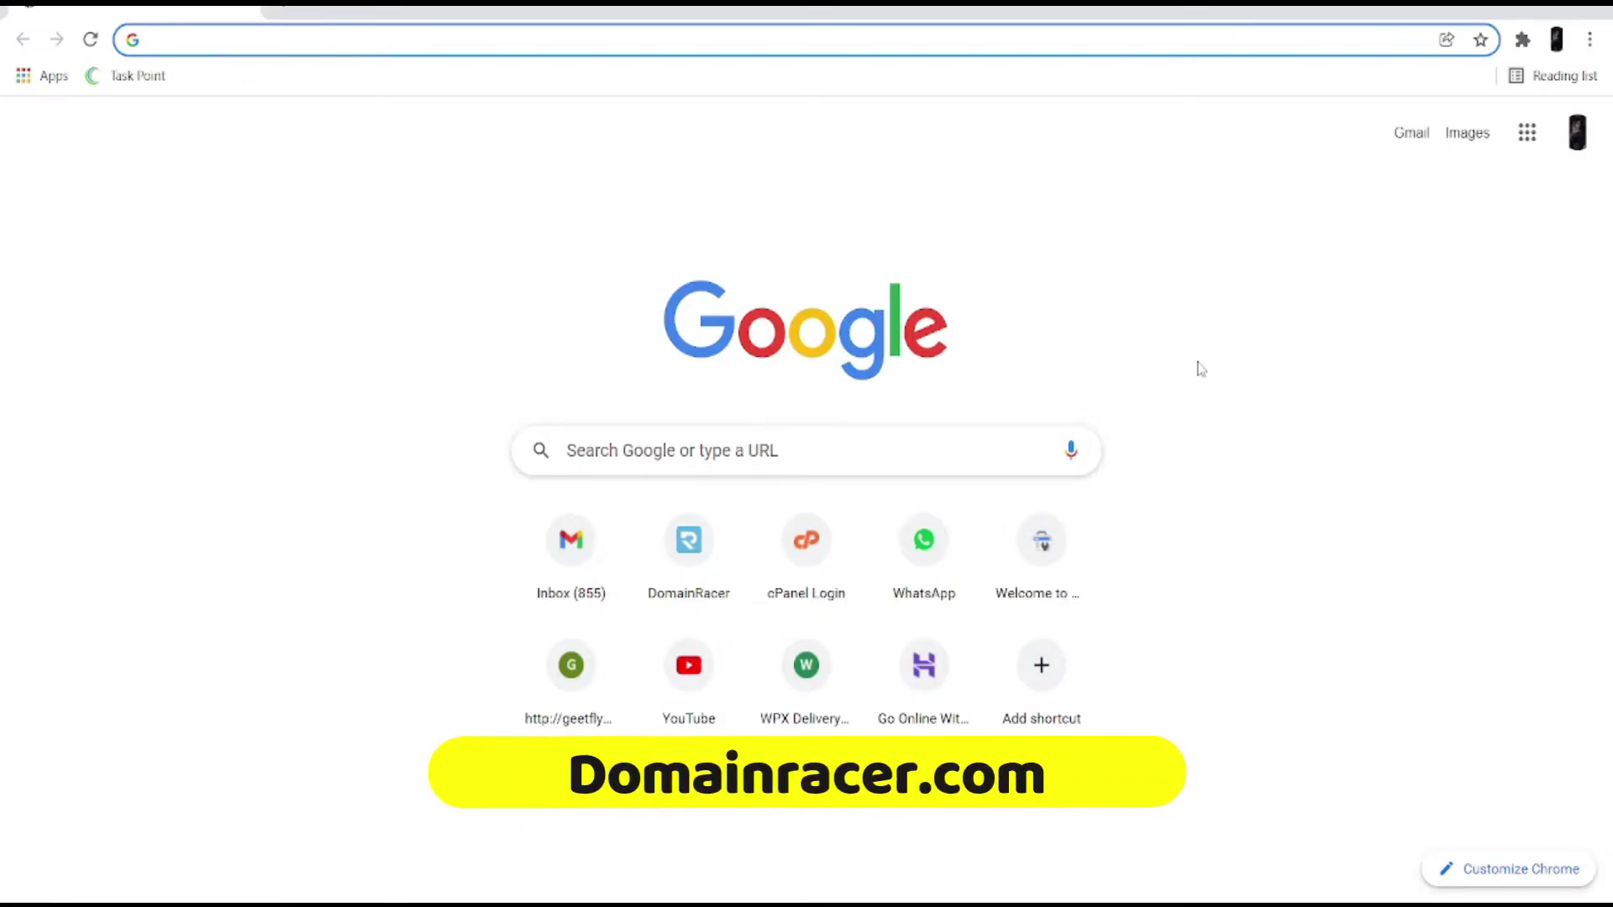
# Step: Visit the DomainRacer site, browse its hosting offers, then go to the Register Domain page
pyautogui.click(700, 563)
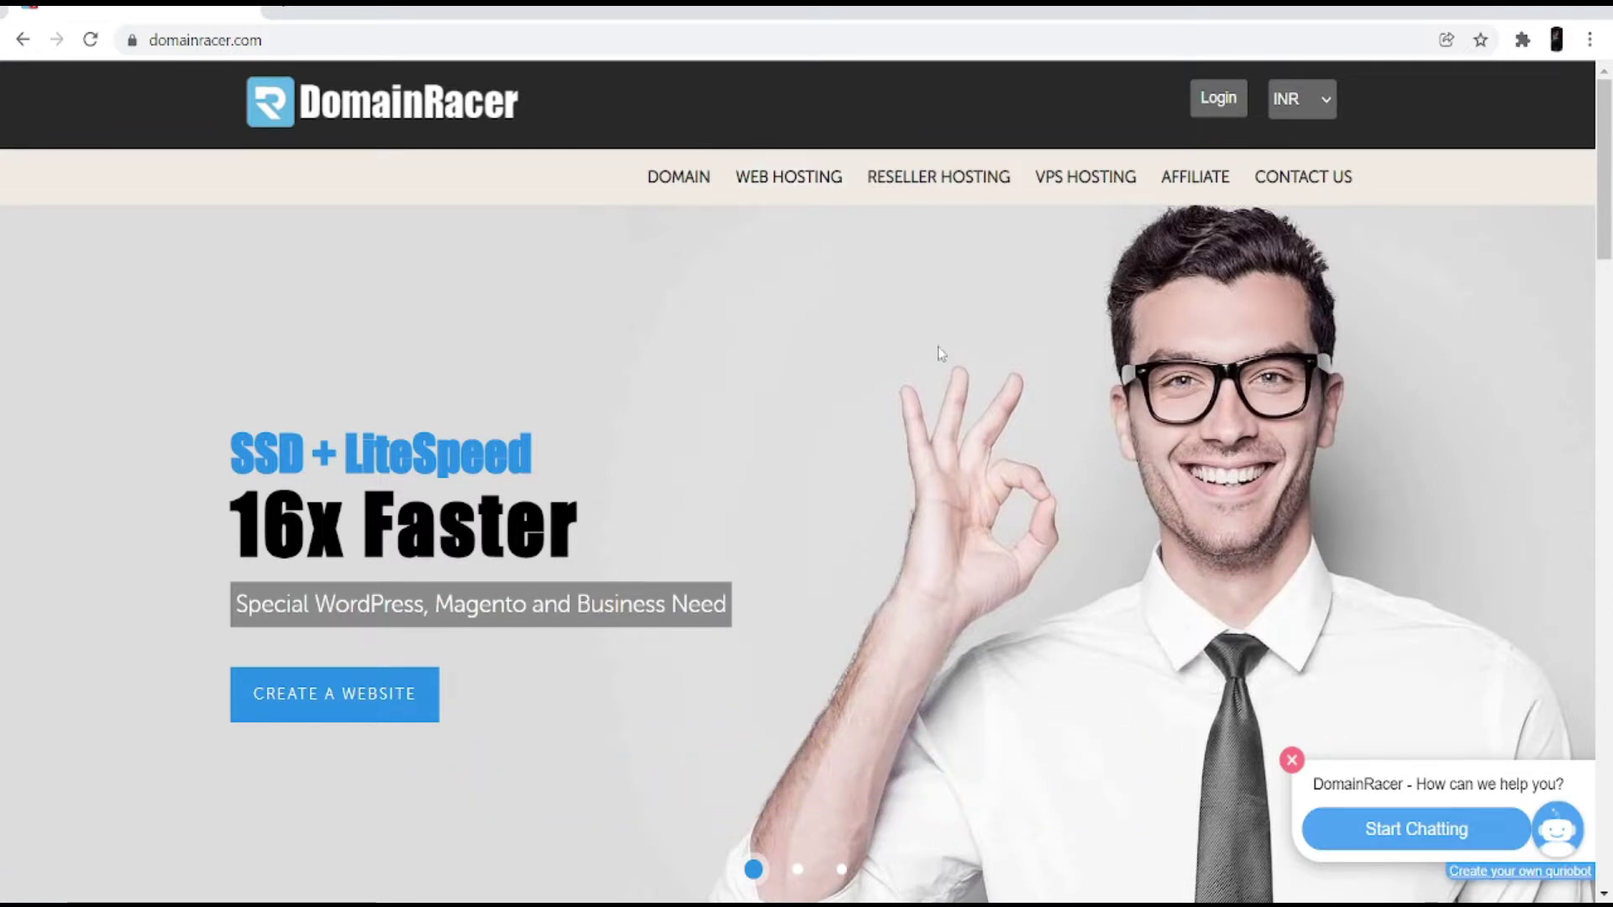
pyautogui.scroll(-3, 906, 446)
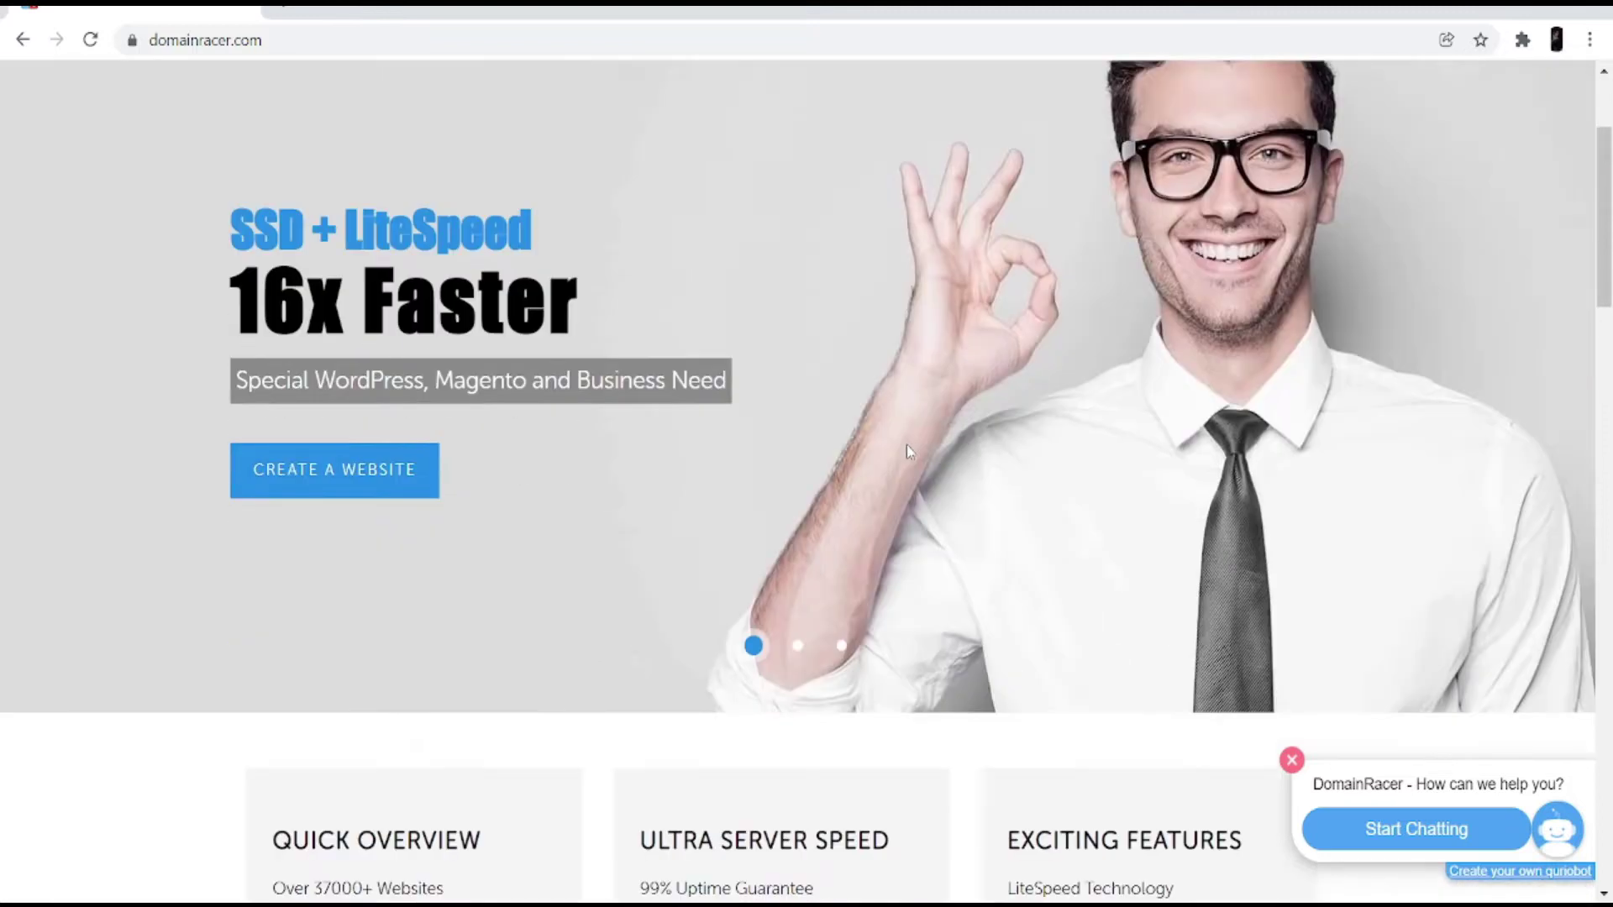
pyautogui.scroll(-2, 906, 446)
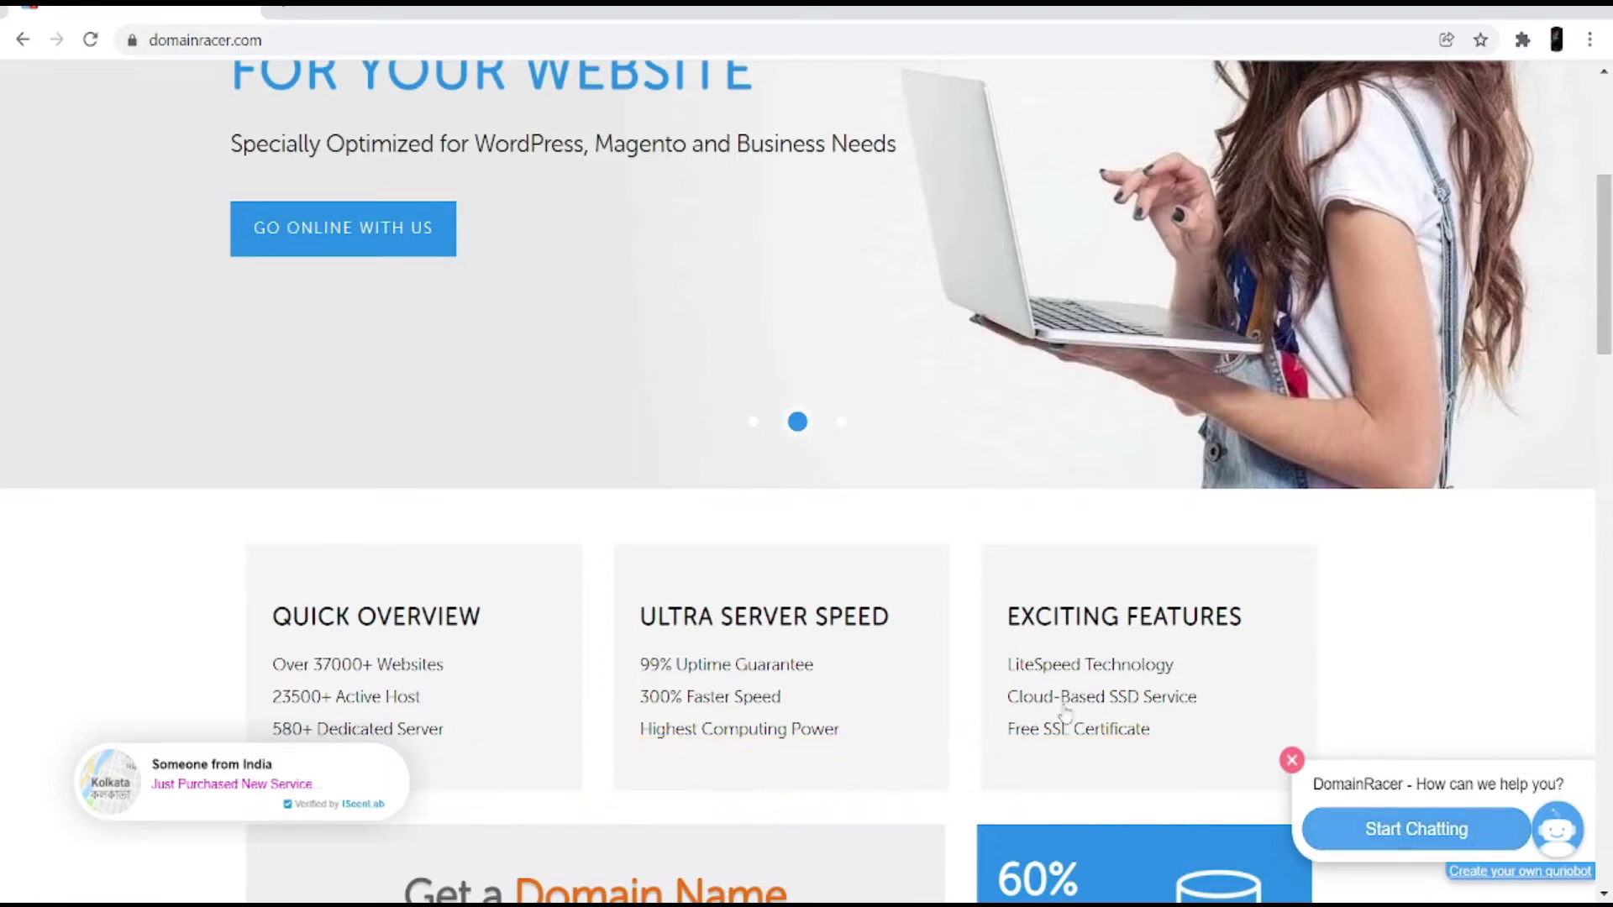
pyautogui.scroll(5, 1032, 699)
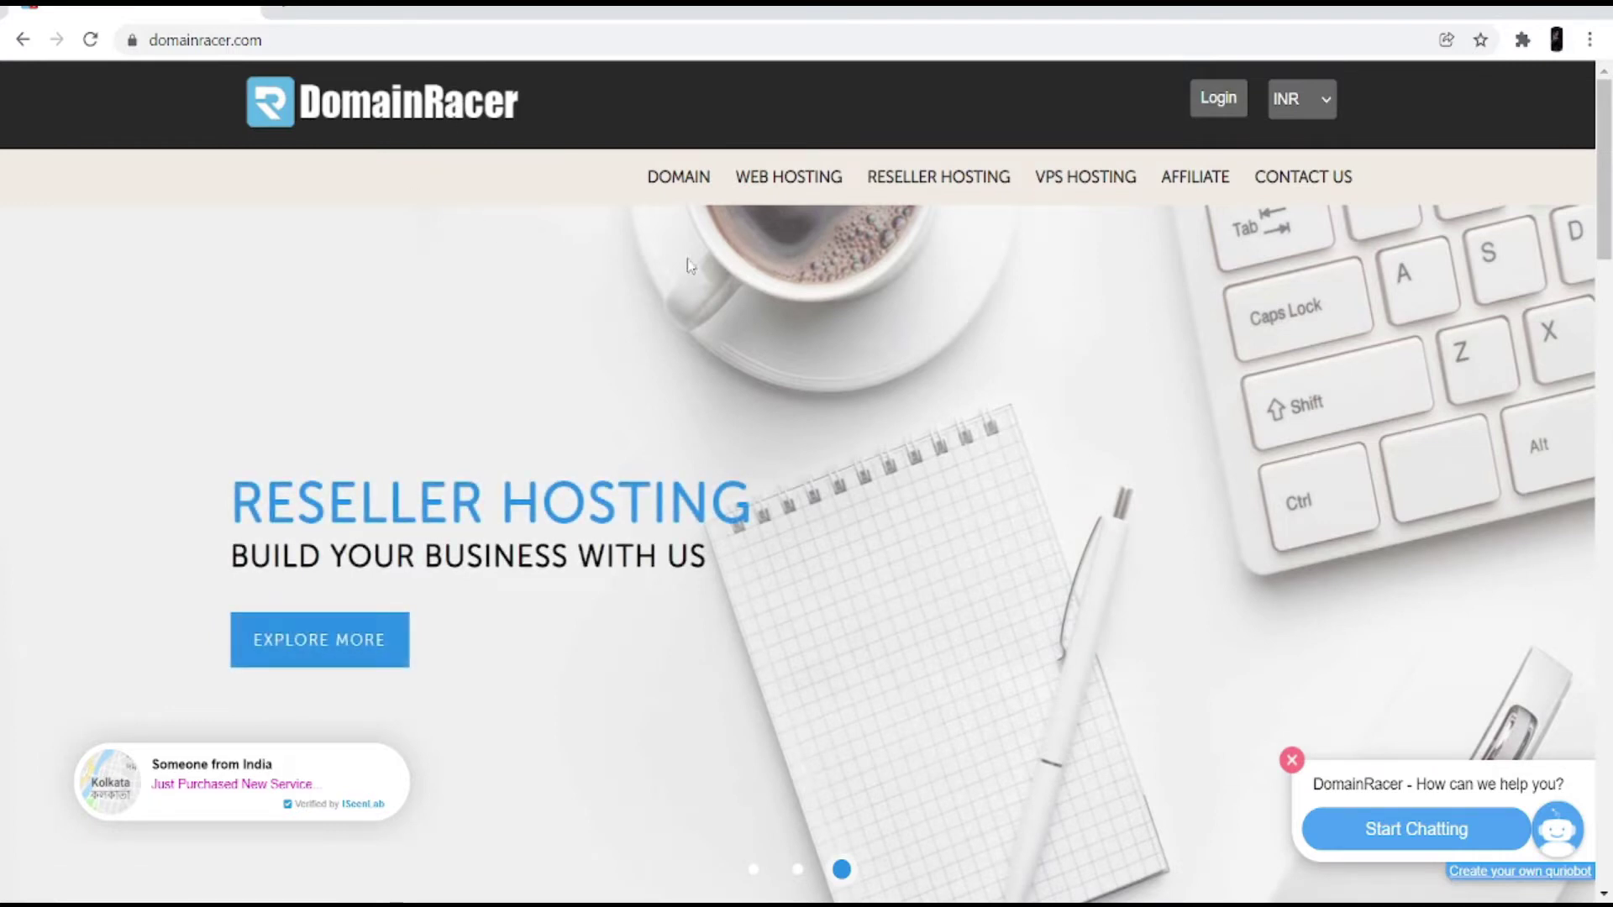
pyautogui.click(675, 200)
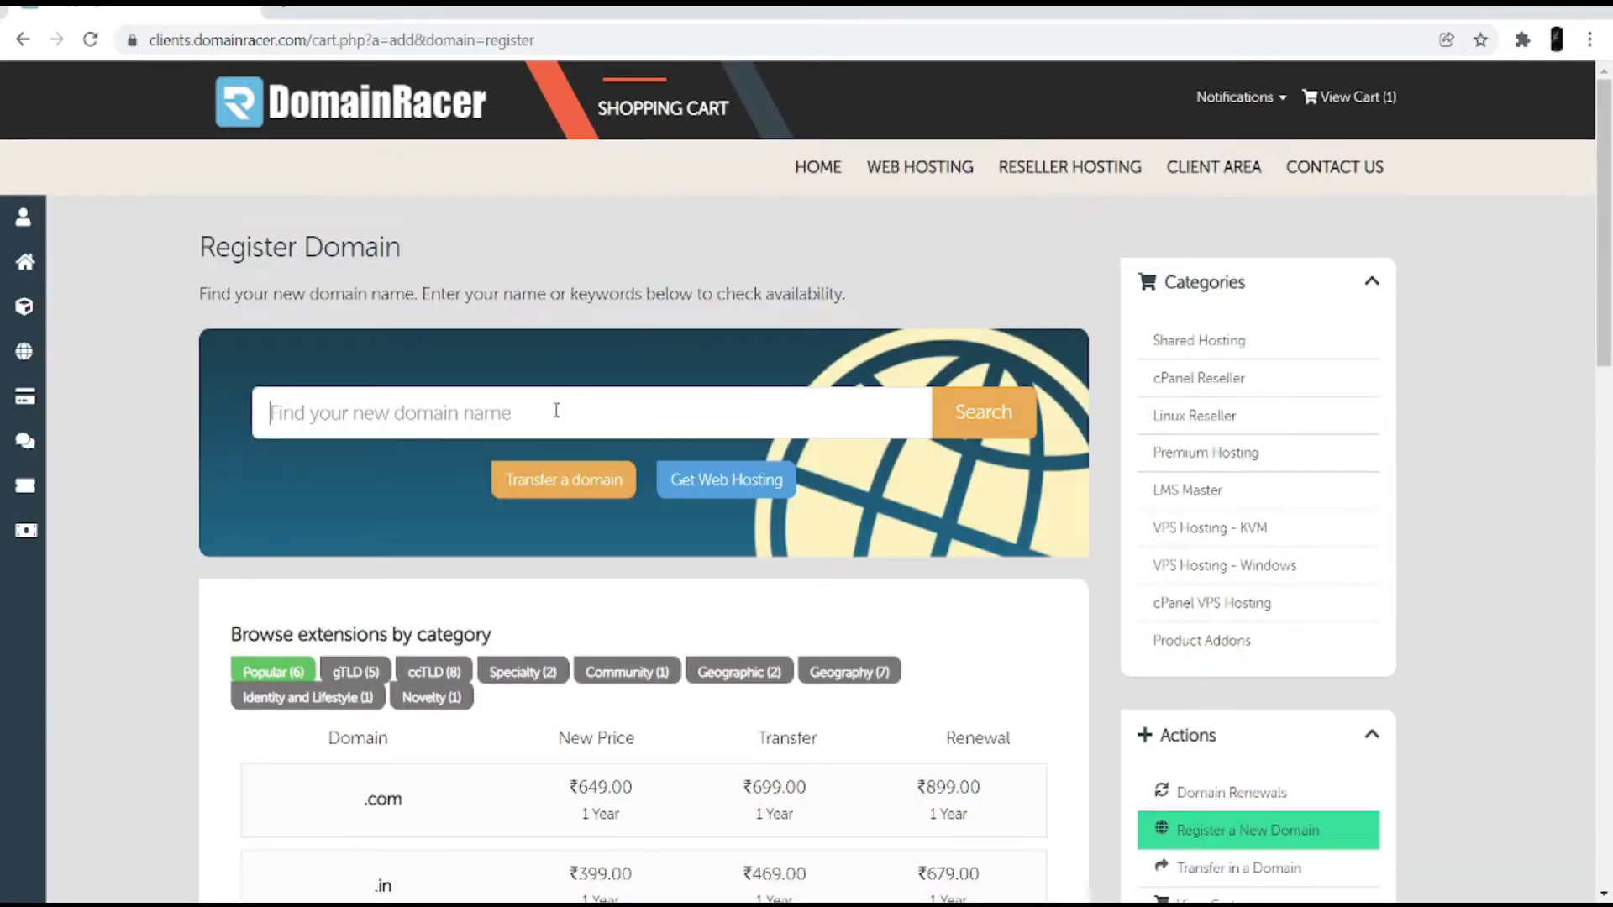
# Step: Search for a 'my sport' domain and compare suggestions like mysportstore.xyz and my-sport-store.com
pyautogui.click(556, 411)
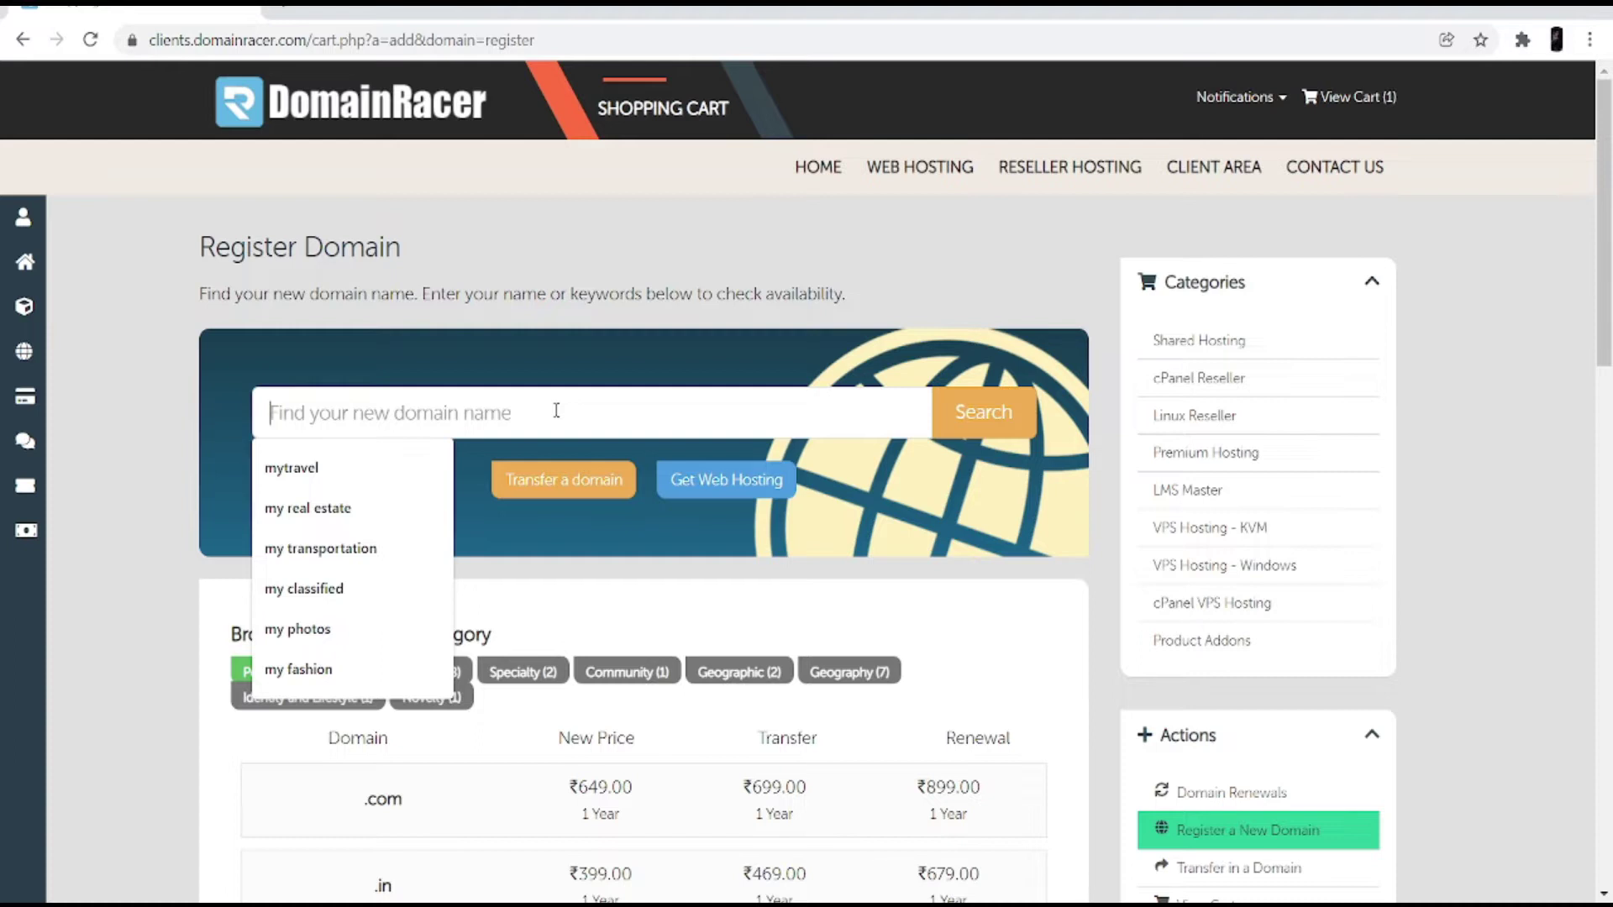
pyautogui.write('my sport')
pyautogui.press('Return')
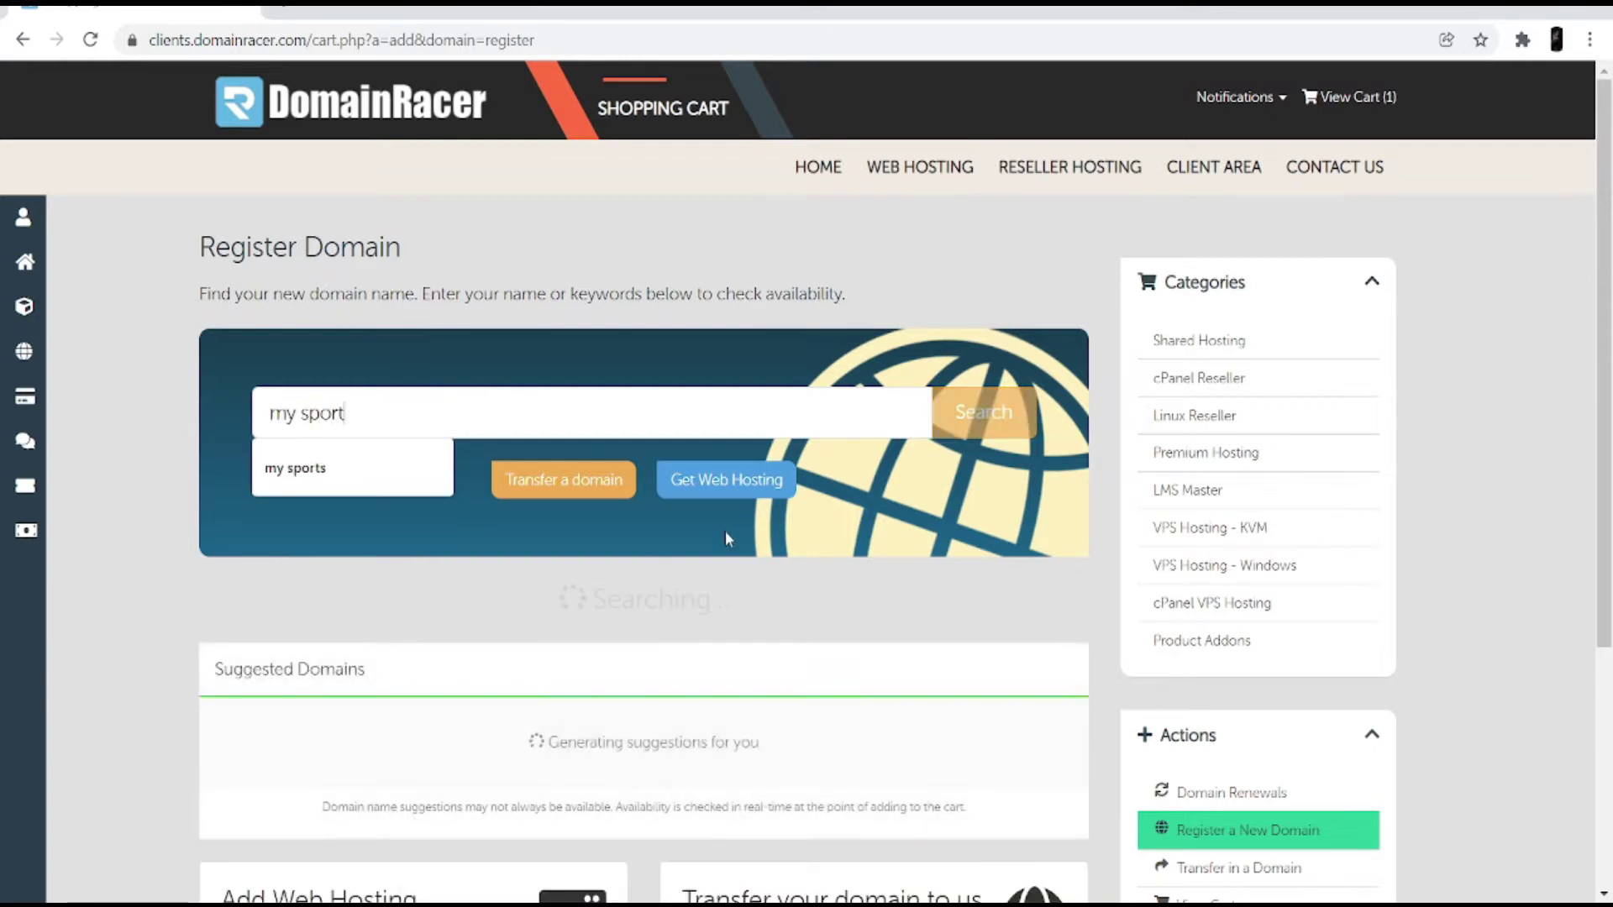
pyautogui.scroll(-5, 742, 649)
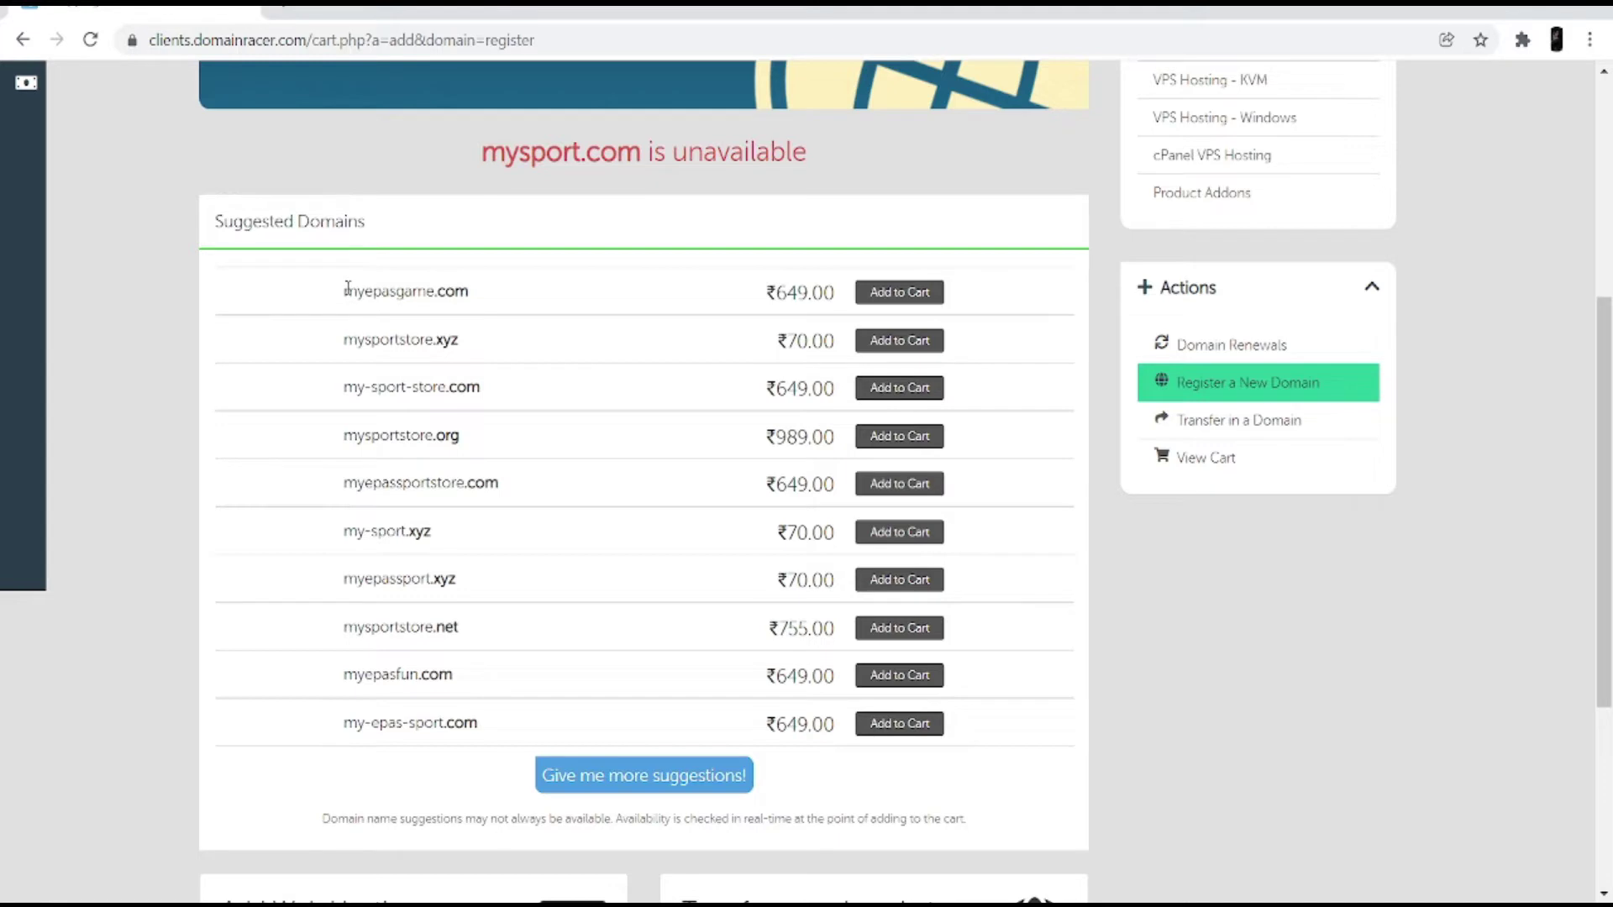
pyautogui.moveTo(347, 289); pyautogui.dragTo(485, 310)
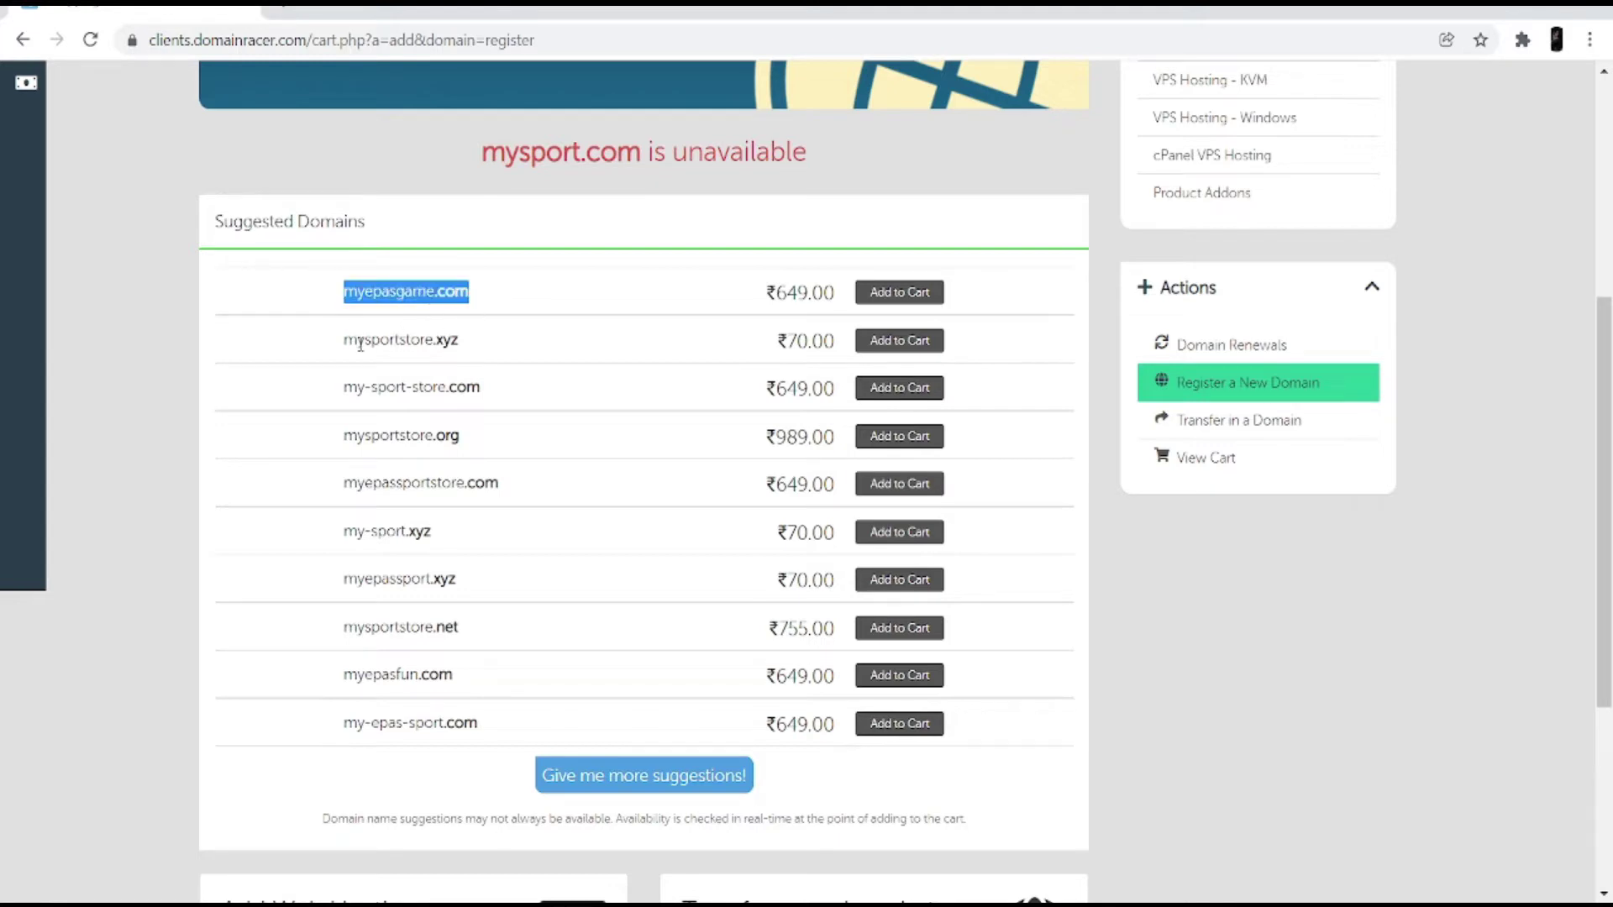
pyautogui.moveTo(345, 339); pyautogui.dragTo(475, 346)
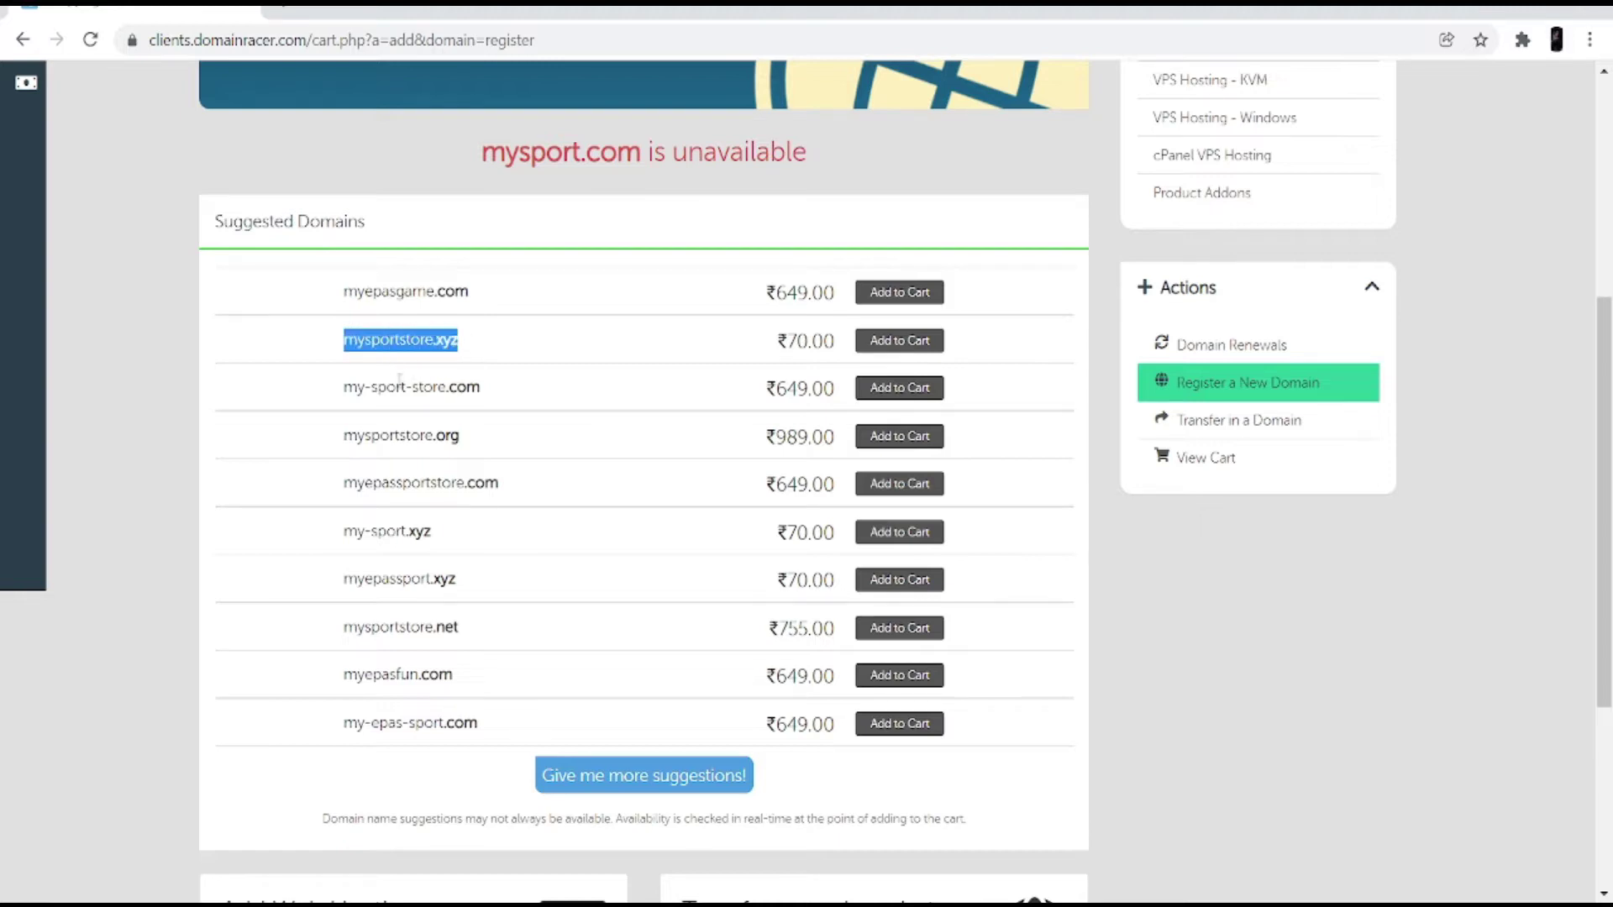
pyautogui.moveTo(347, 380); pyautogui.dragTo(476, 395)
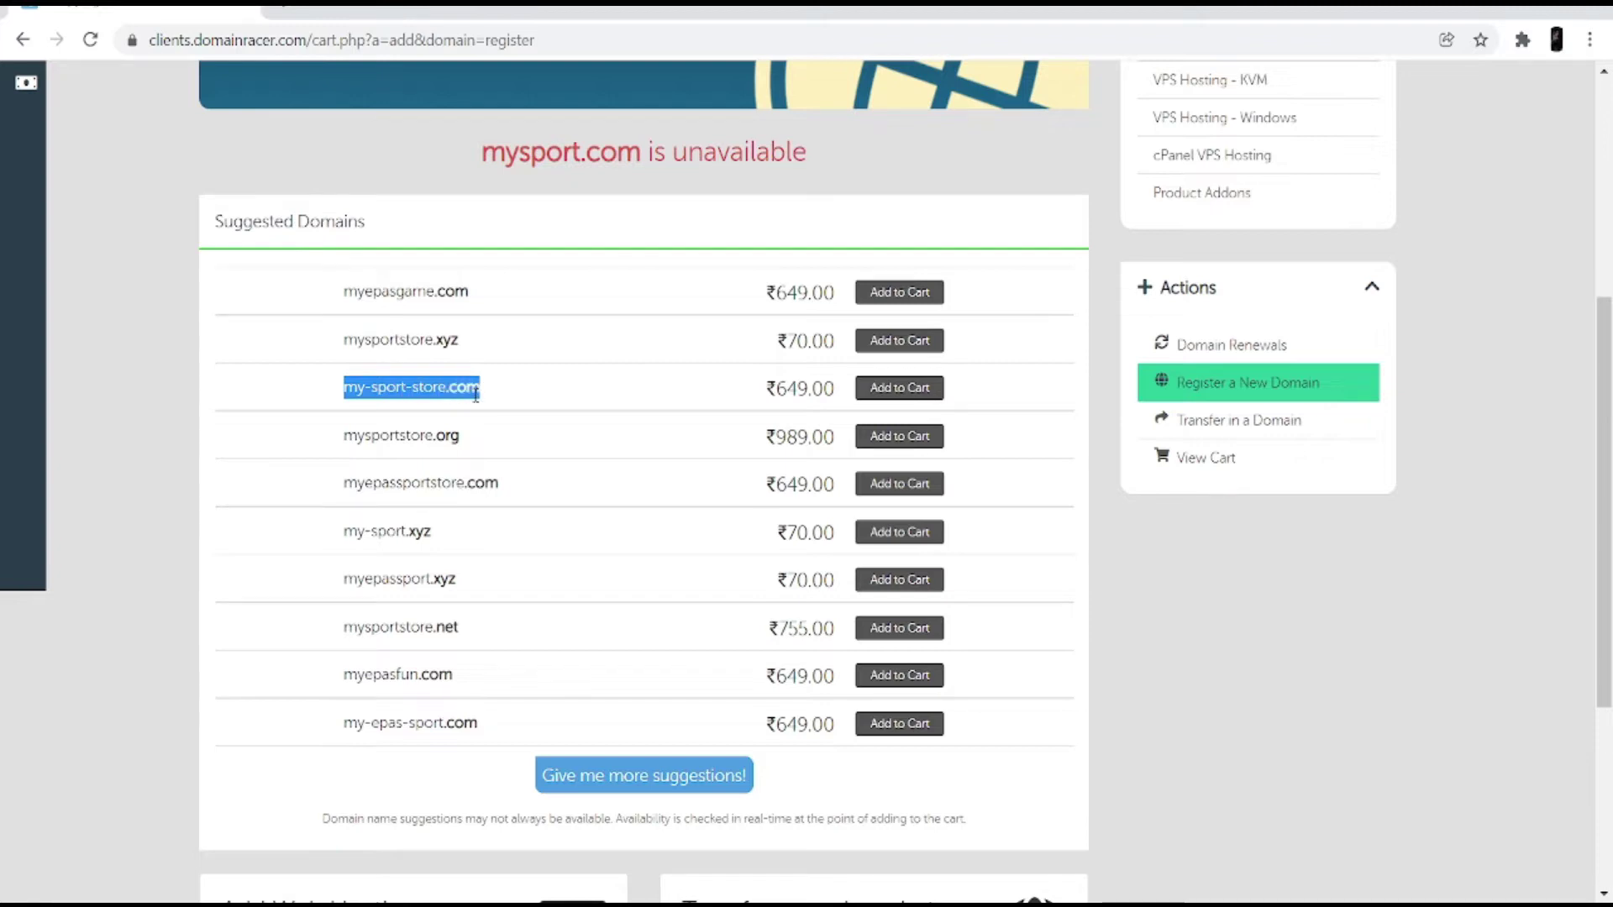
pyautogui.scroll(4, 655, 438)
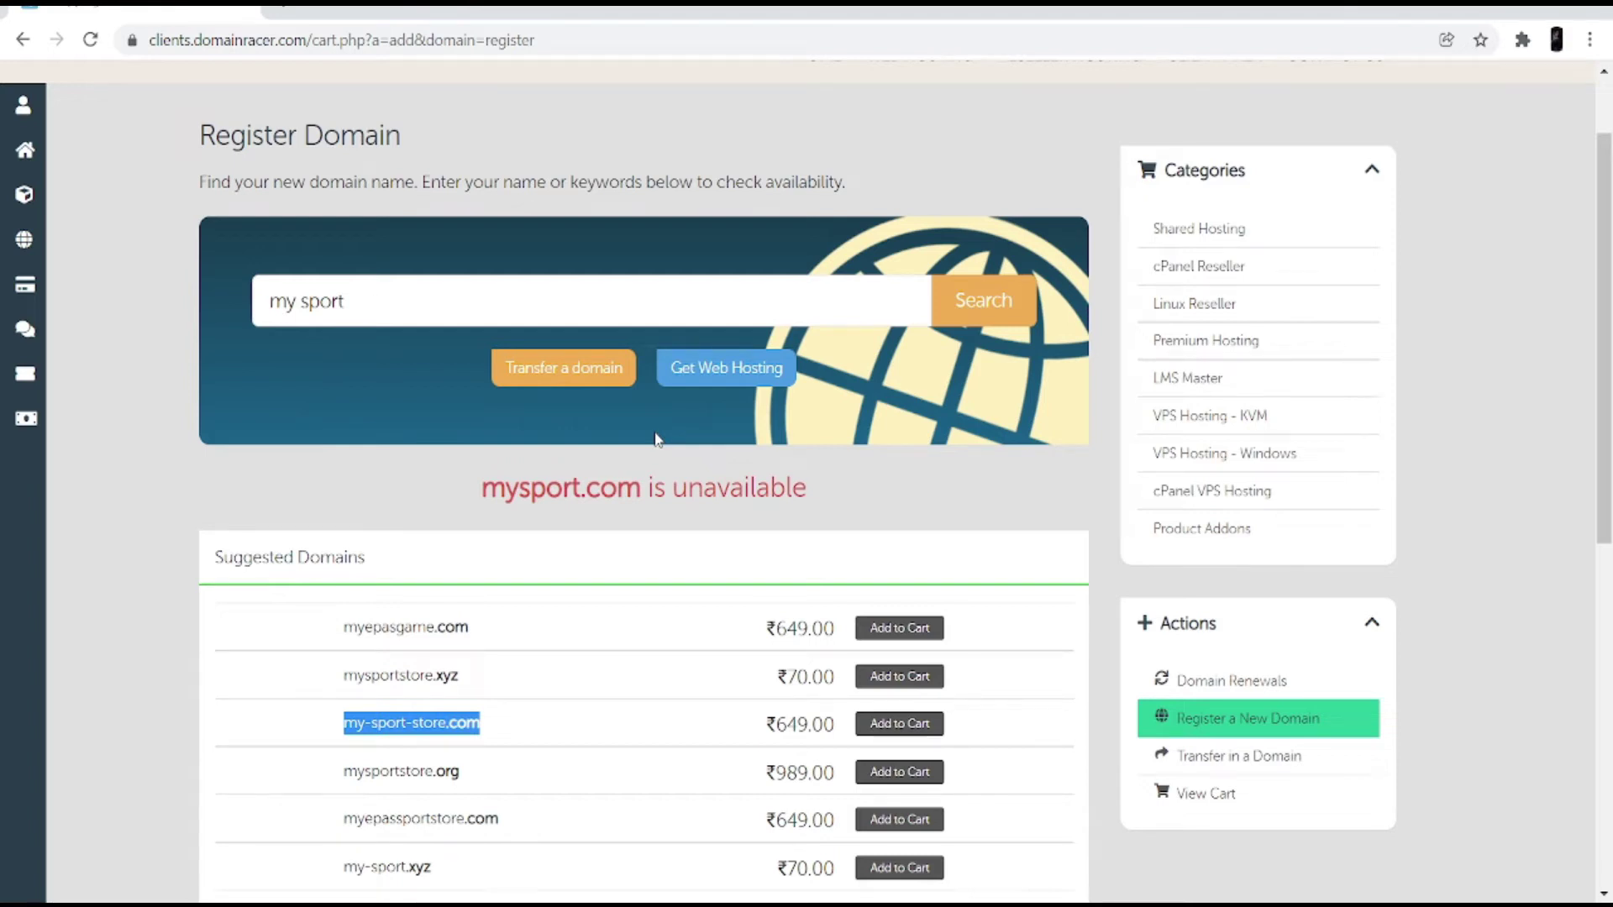
pyautogui.scroll(-1, 659, 470)
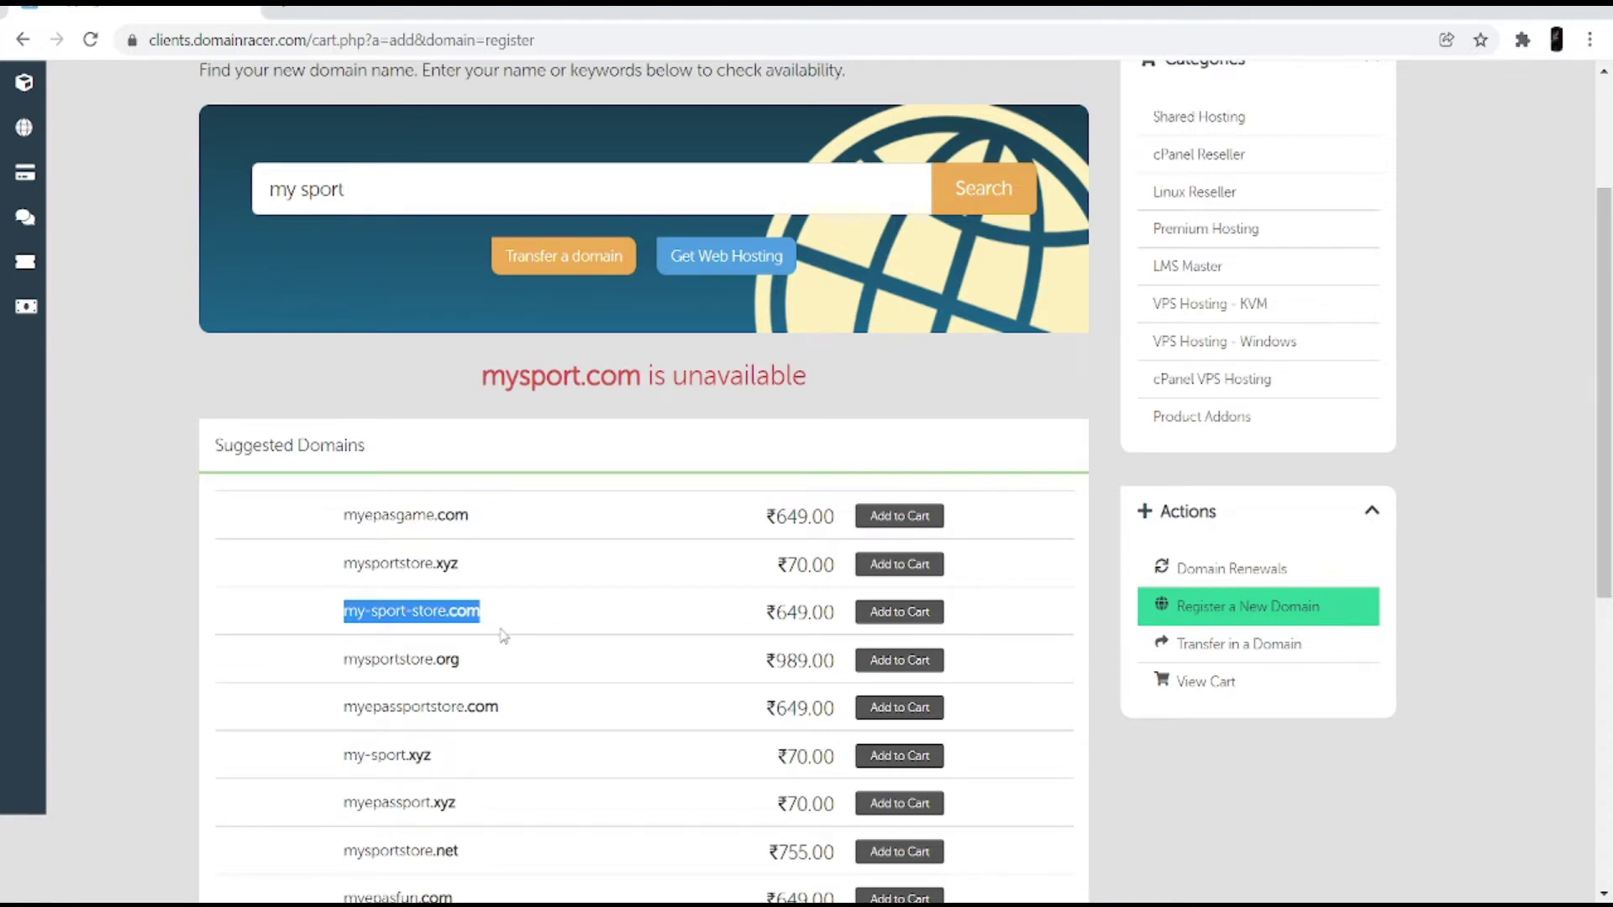
# Step: Add my-sport-store.com to the cart, then start a new browser tab
pyautogui.click(901, 616)
pyautogui.scroll(3, 896, 603)
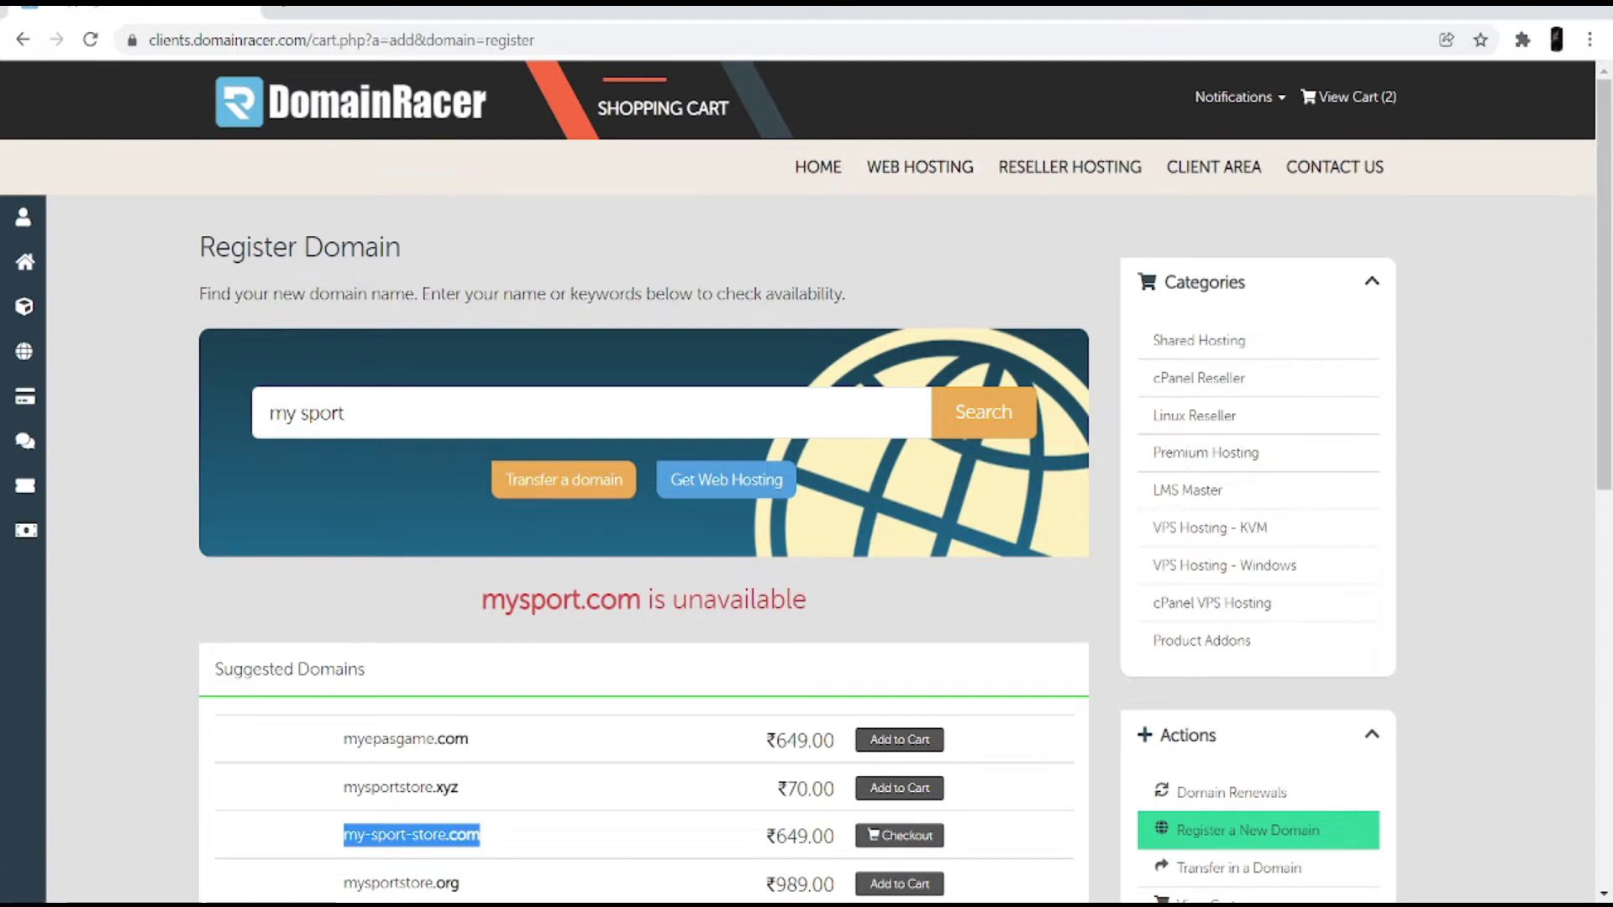
pyautogui.click(283, 12)
# Step: Log in to the DomainRacer client area and review the active LMS Master - LMS Pro service
pyautogui.click(683, 583)
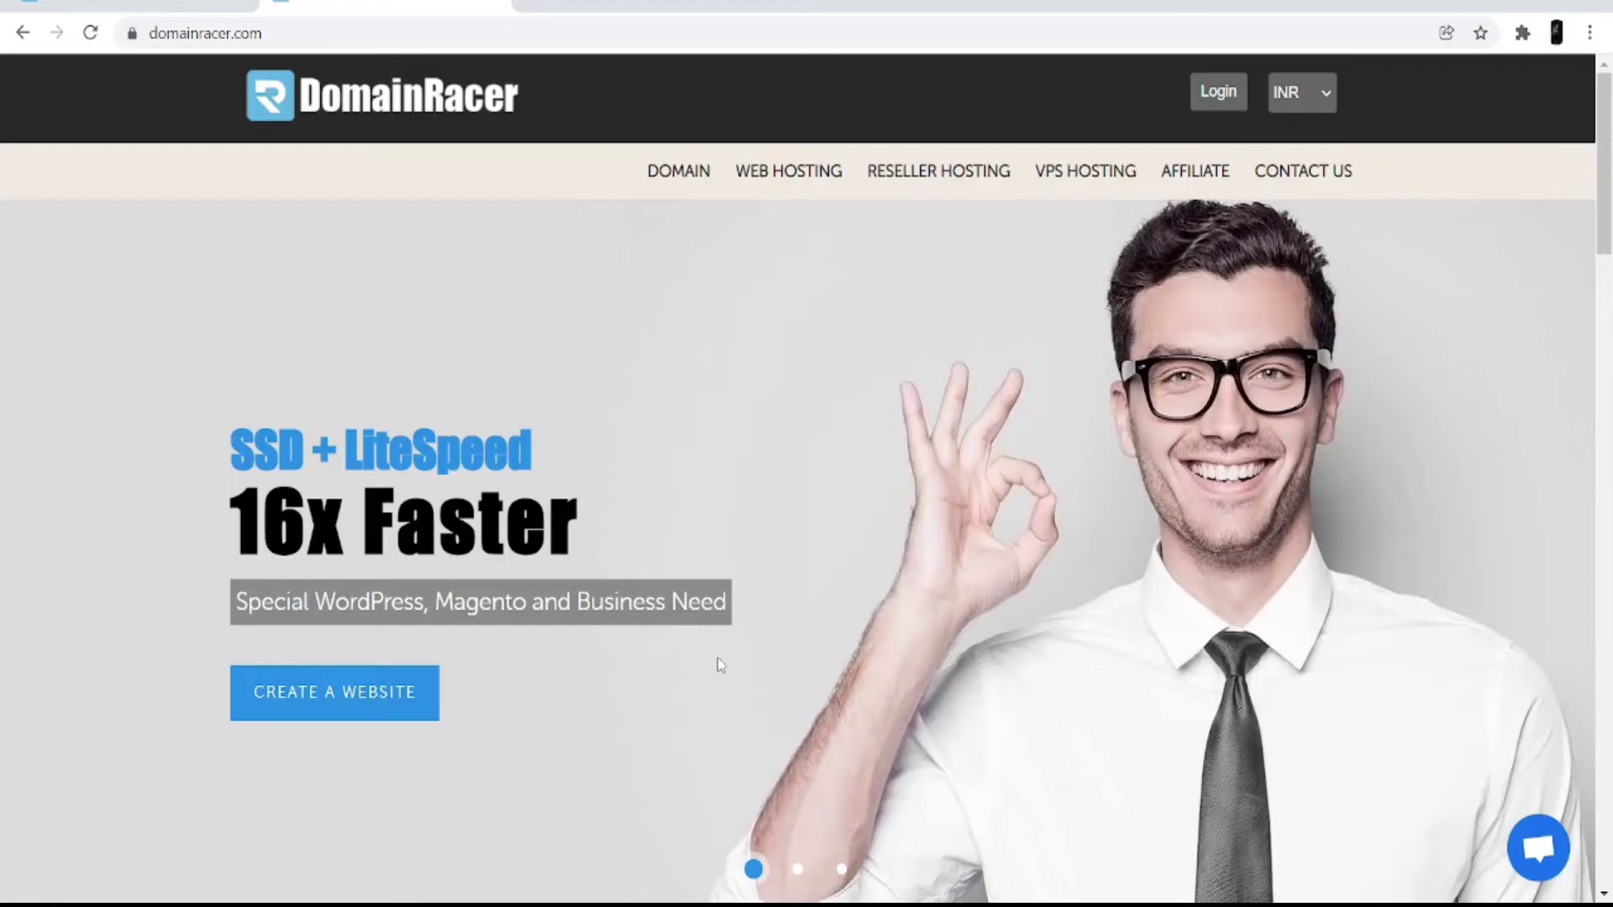
pyautogui.click(1218, 93)
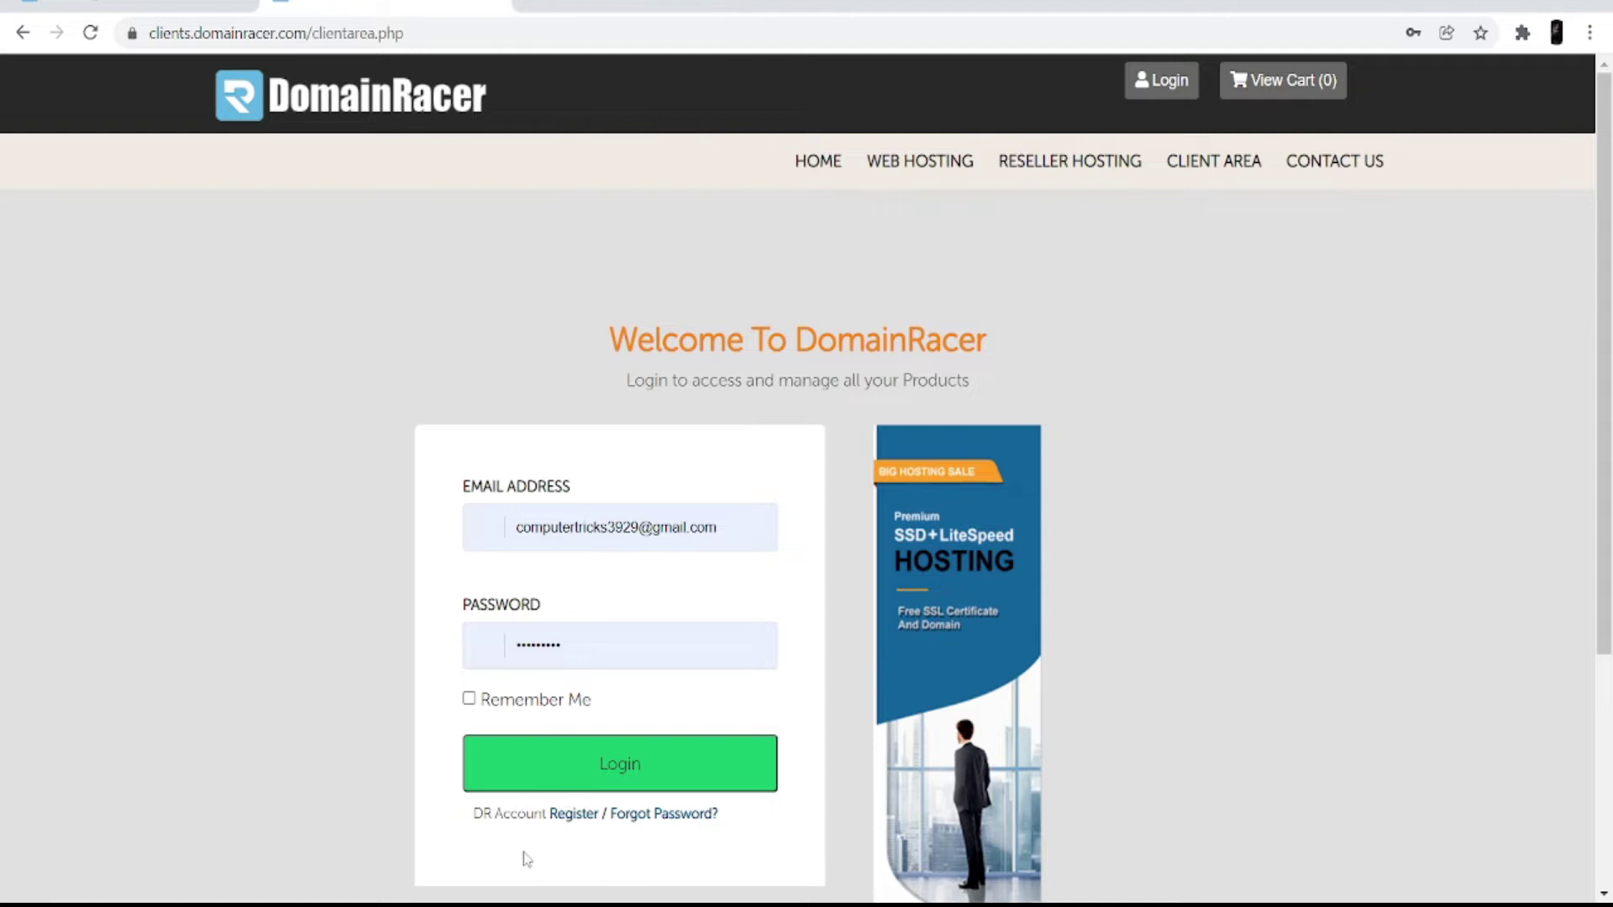
pyautogui.click(606, 782)
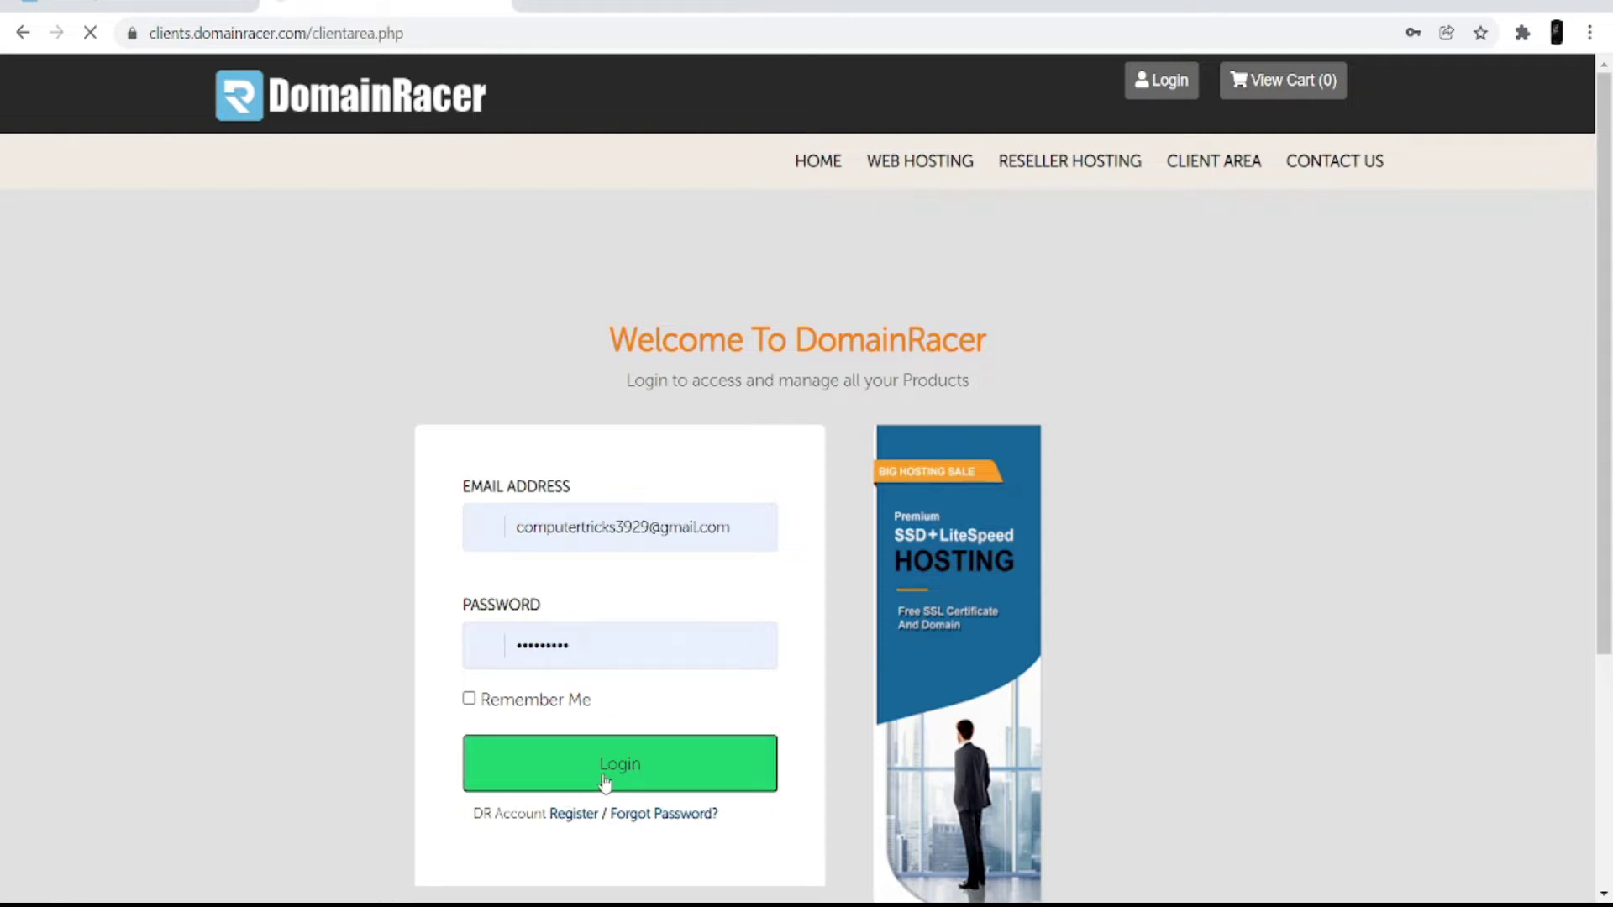
pyautogui.scroll(-2, 601, 783)
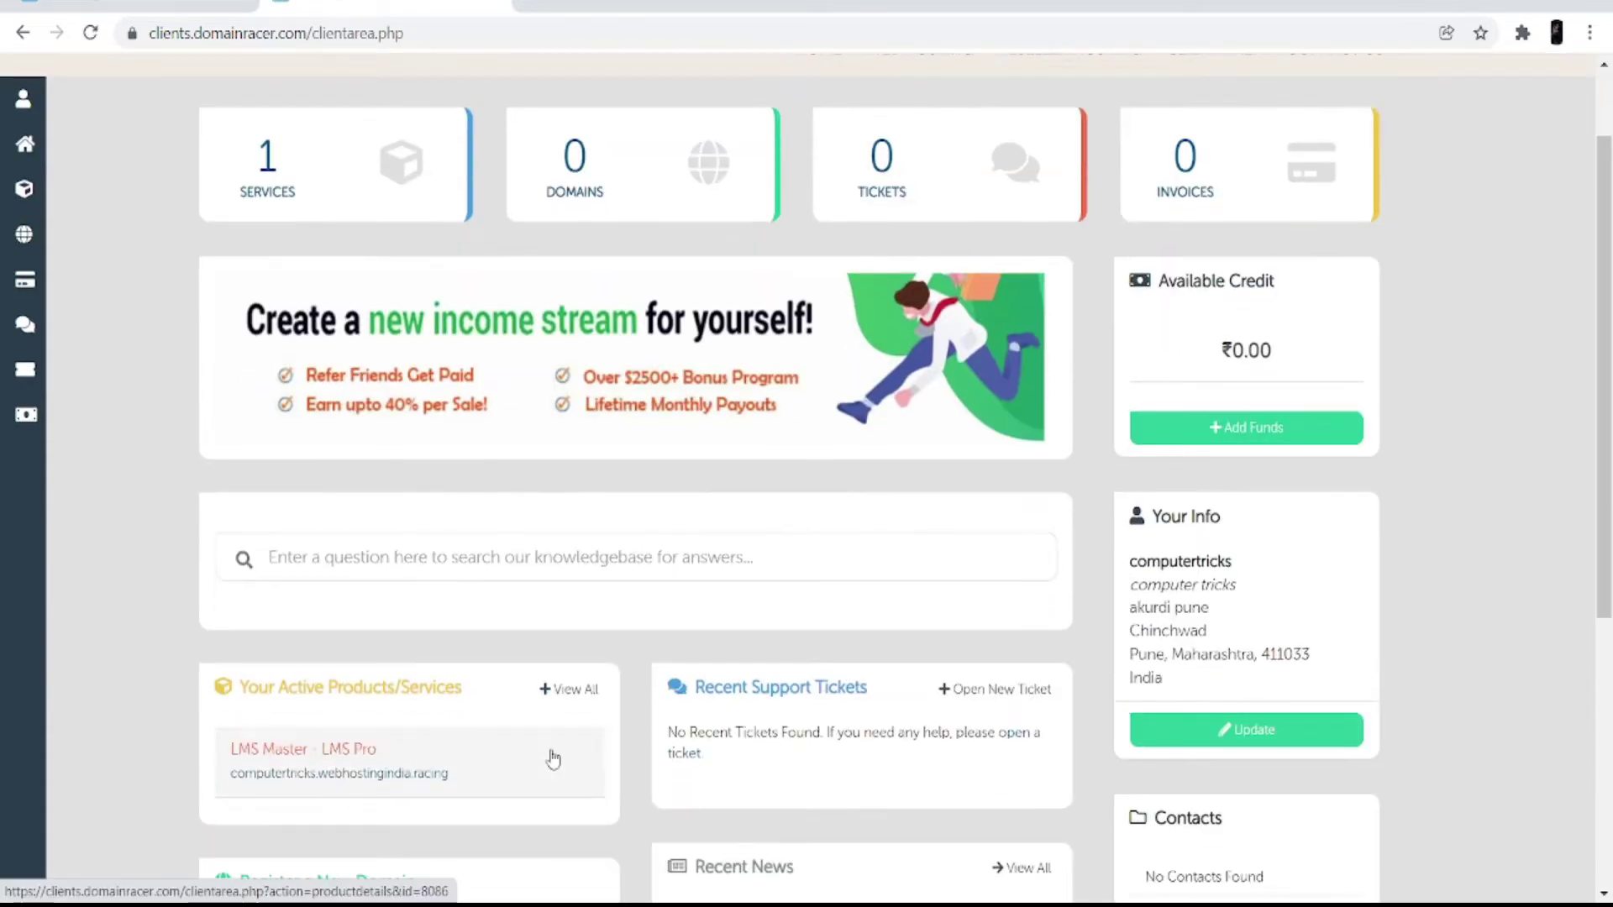
pyautogui.scroll(-3, 435, 475)
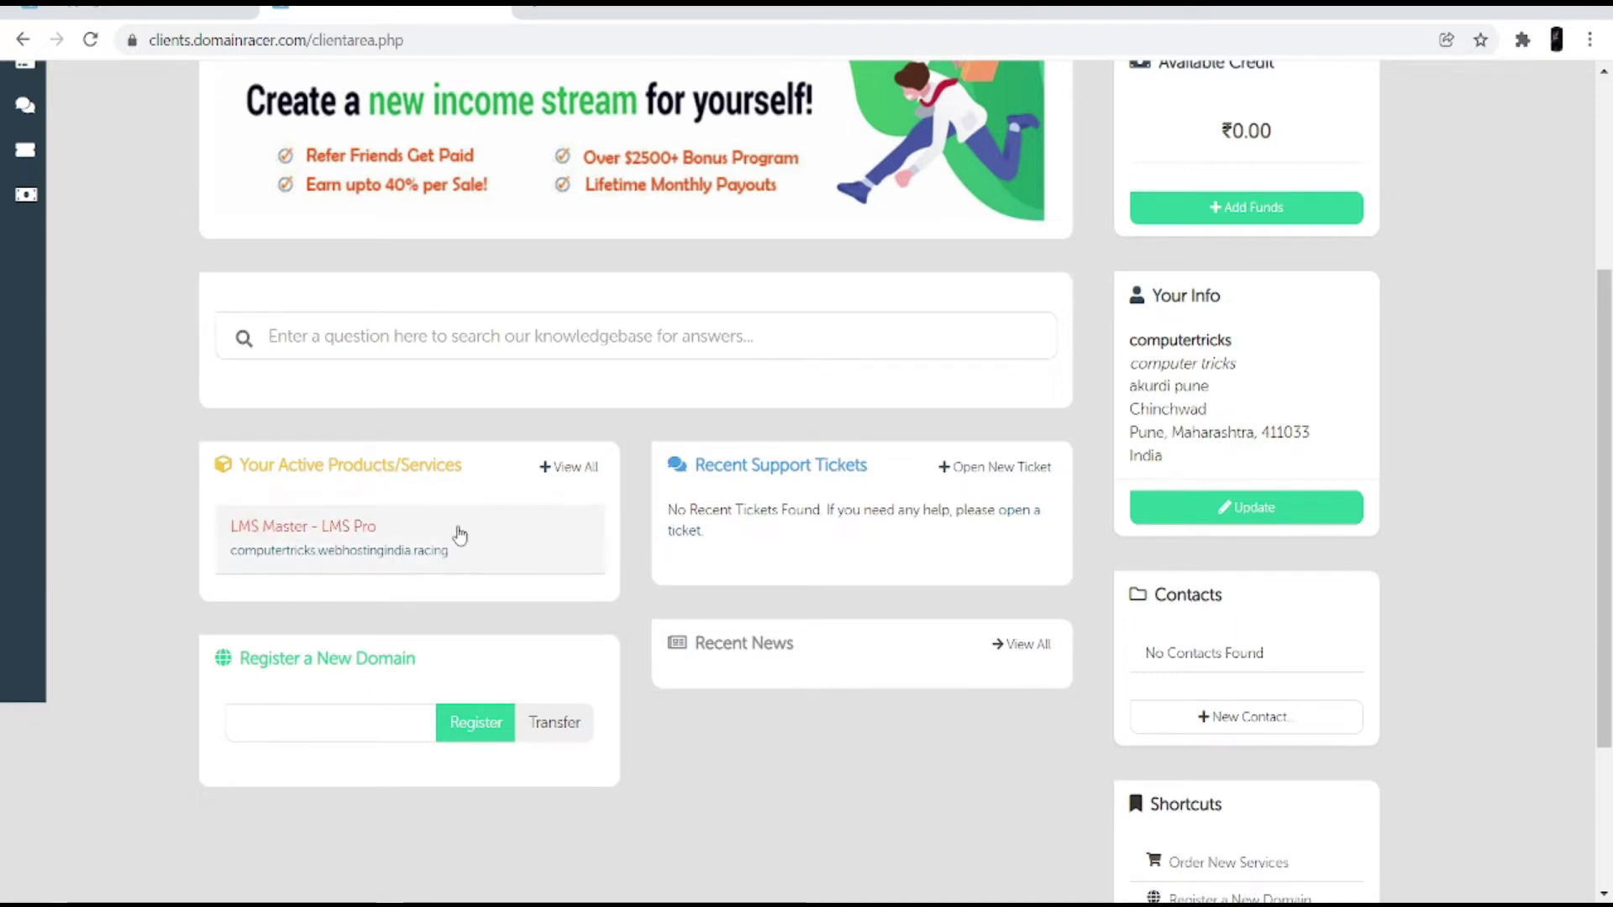
# Step: From the LMS Master service, log in to cPanel and go to WordPress Manager by Domainracer
pyautogui.click(365, 536)
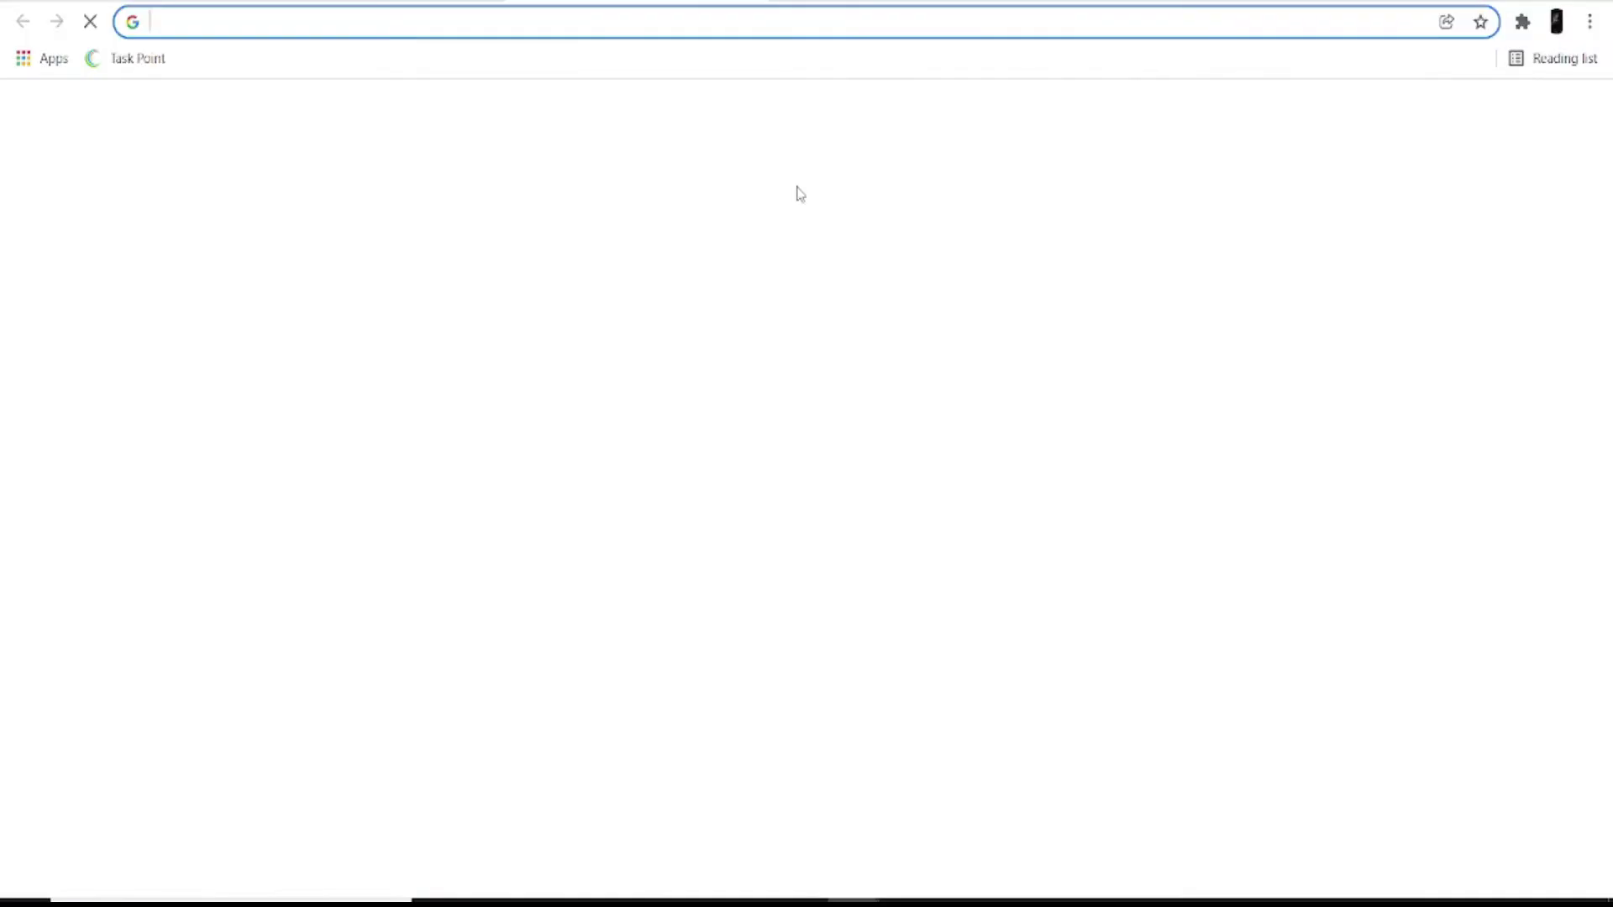
pyautogui.click(815, 557)
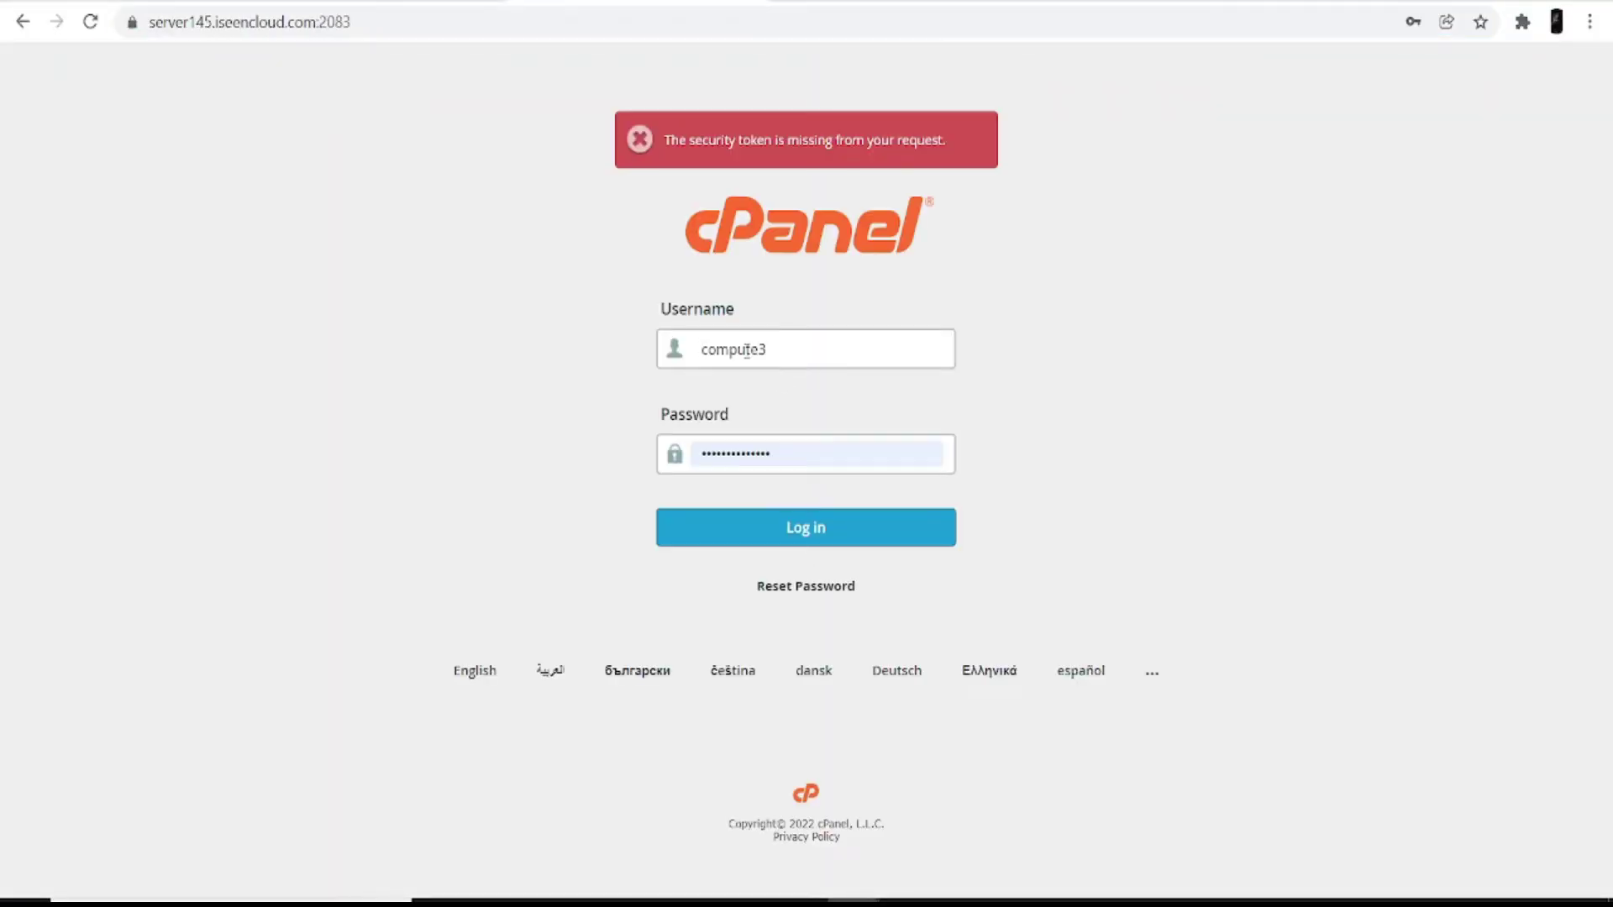
pyautogui.click(794, 534)
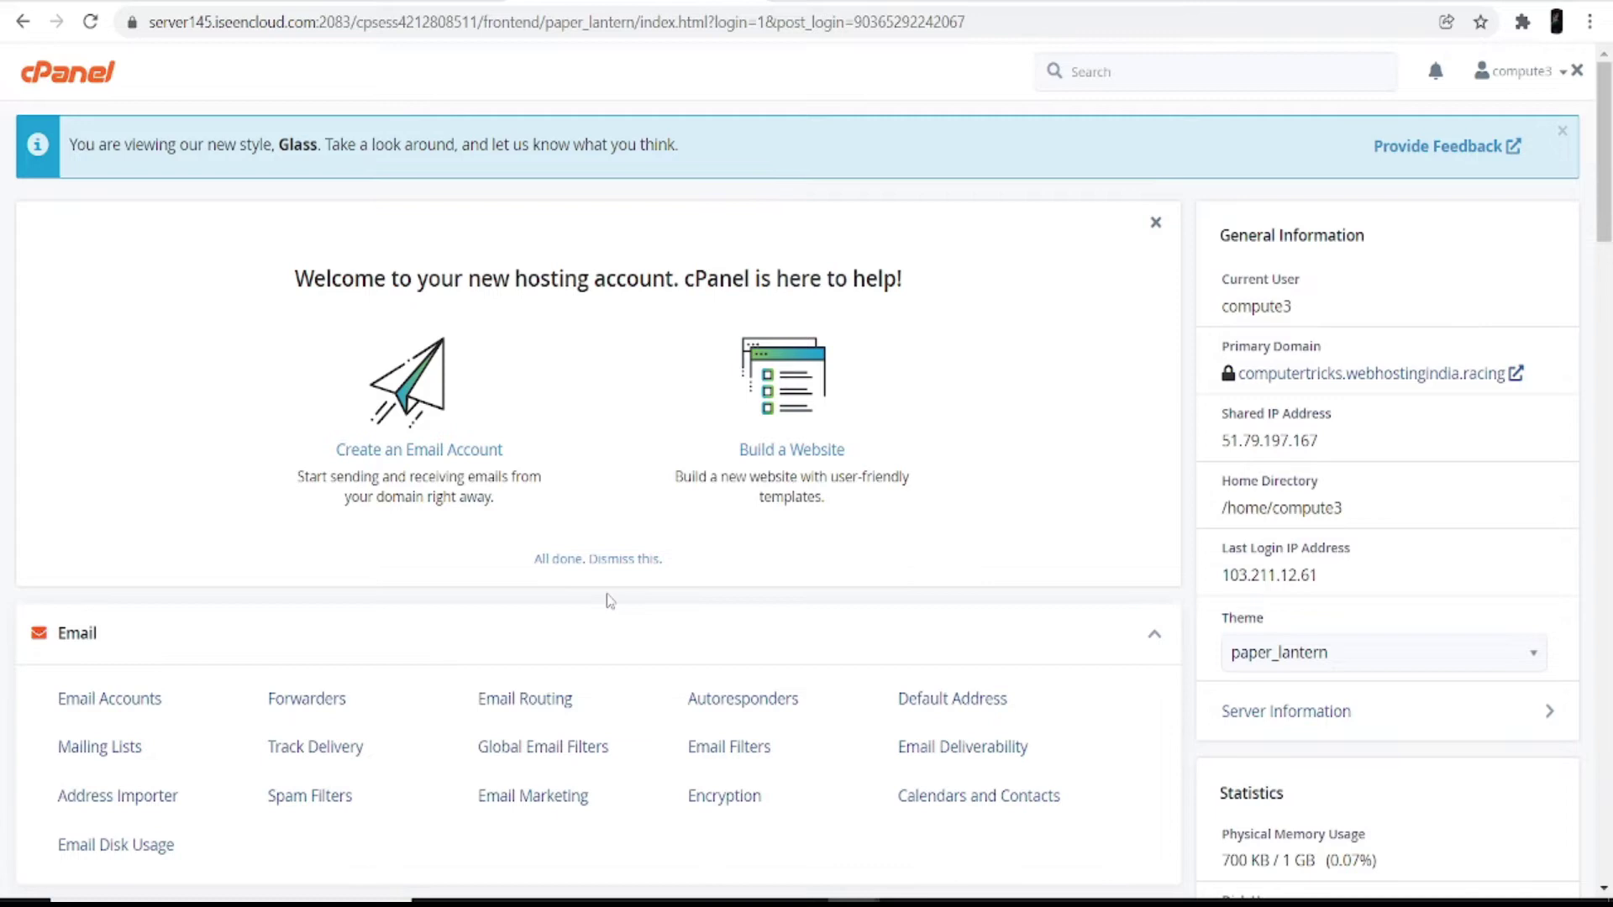
pyautogui.scroll(-15, 610, 600)
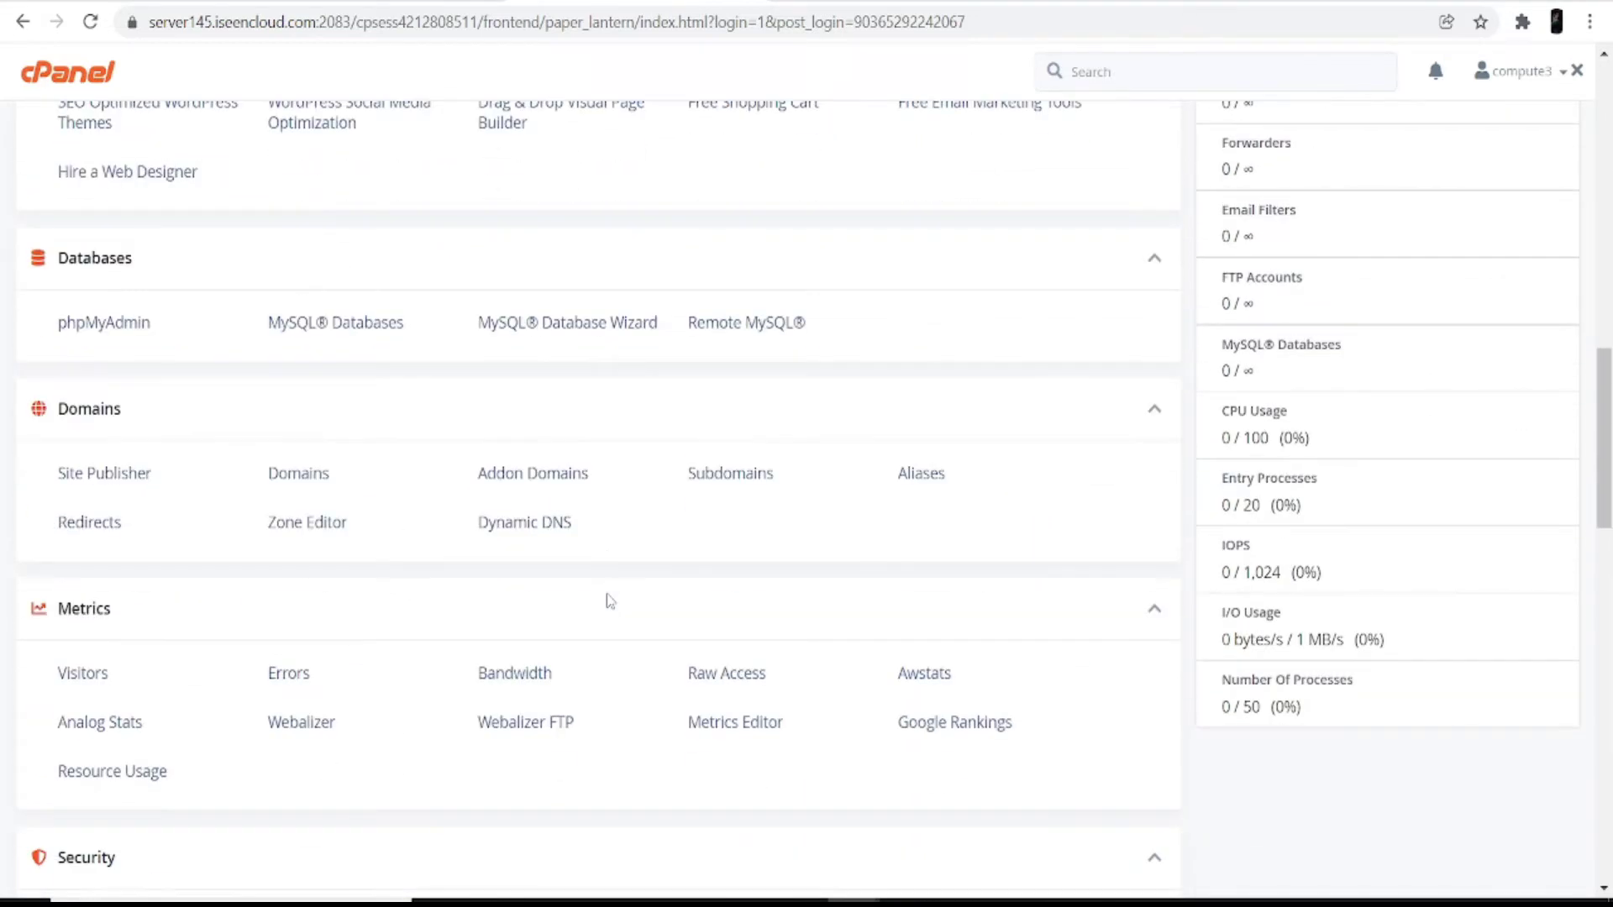
pyautogui.scroll(-7, 295, 684)
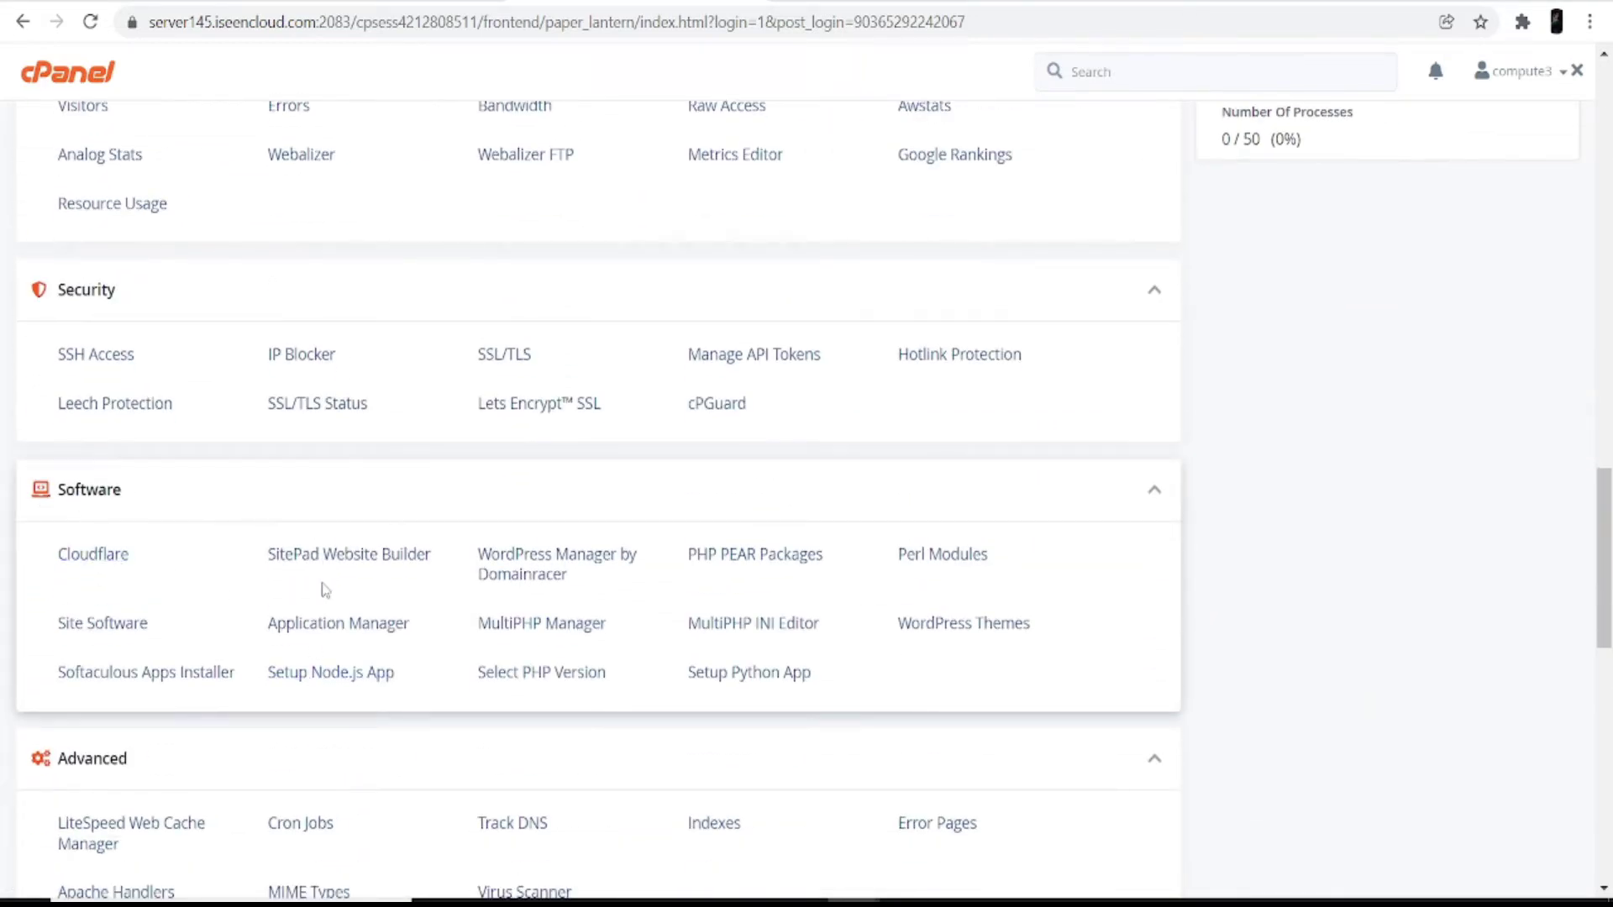
pyautogui.click(539, 575)
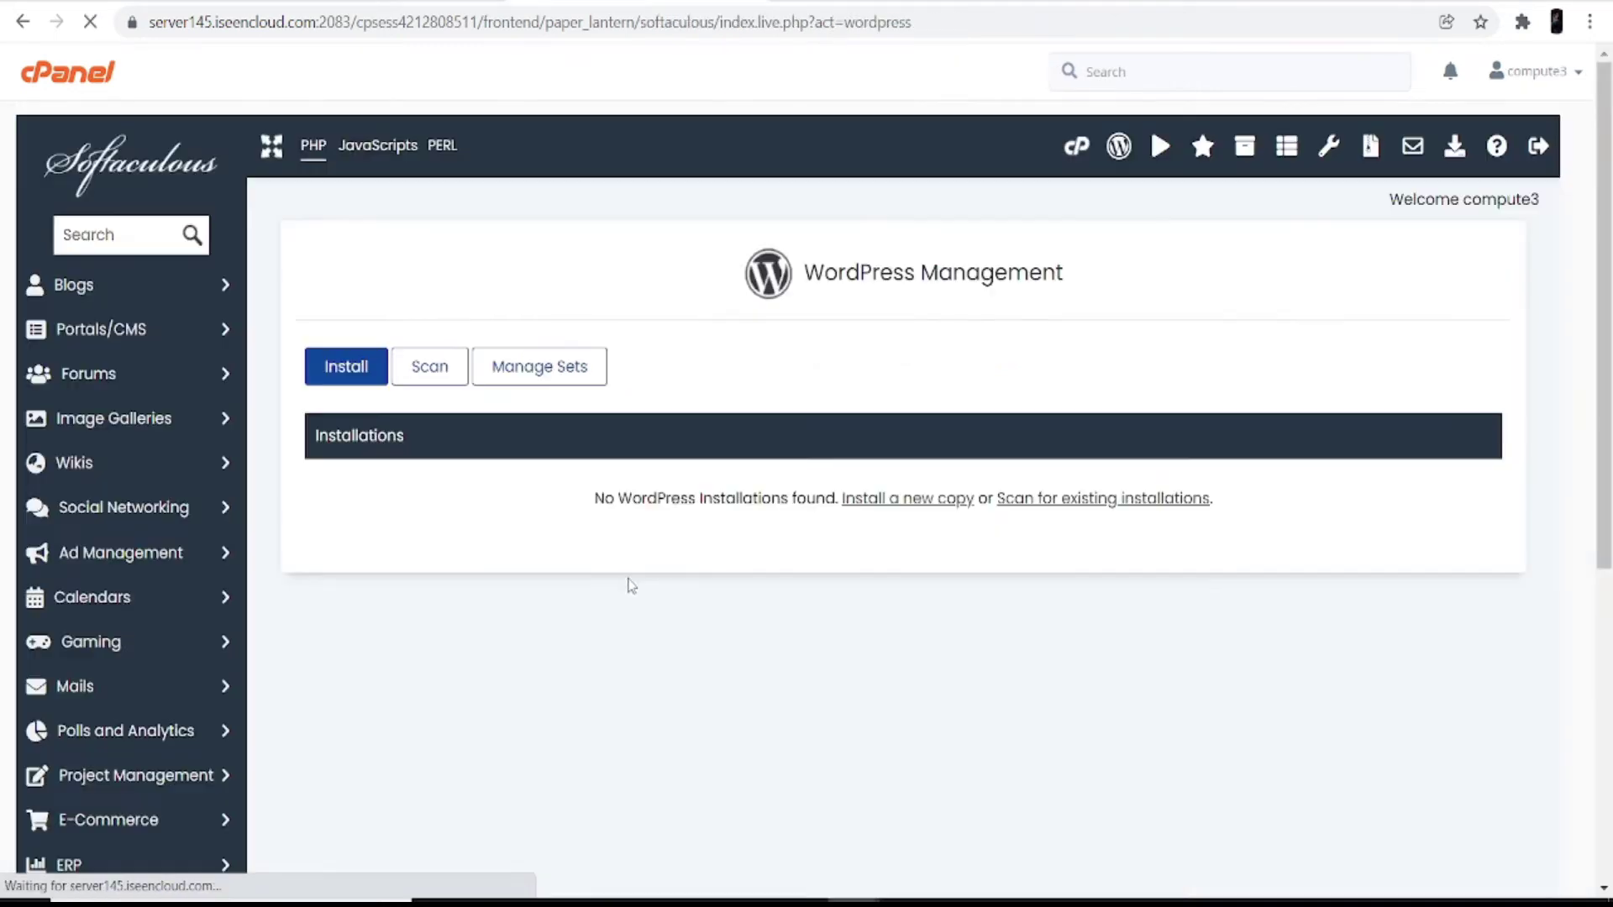
# Step: Start a new WordPress install on computertricks.webhostingindia.racing and choose version 5.9
pyautogui.moveTo(805, 263); pyautogui.dragTo(1099, 270)
pyautogui.click(776, 400)
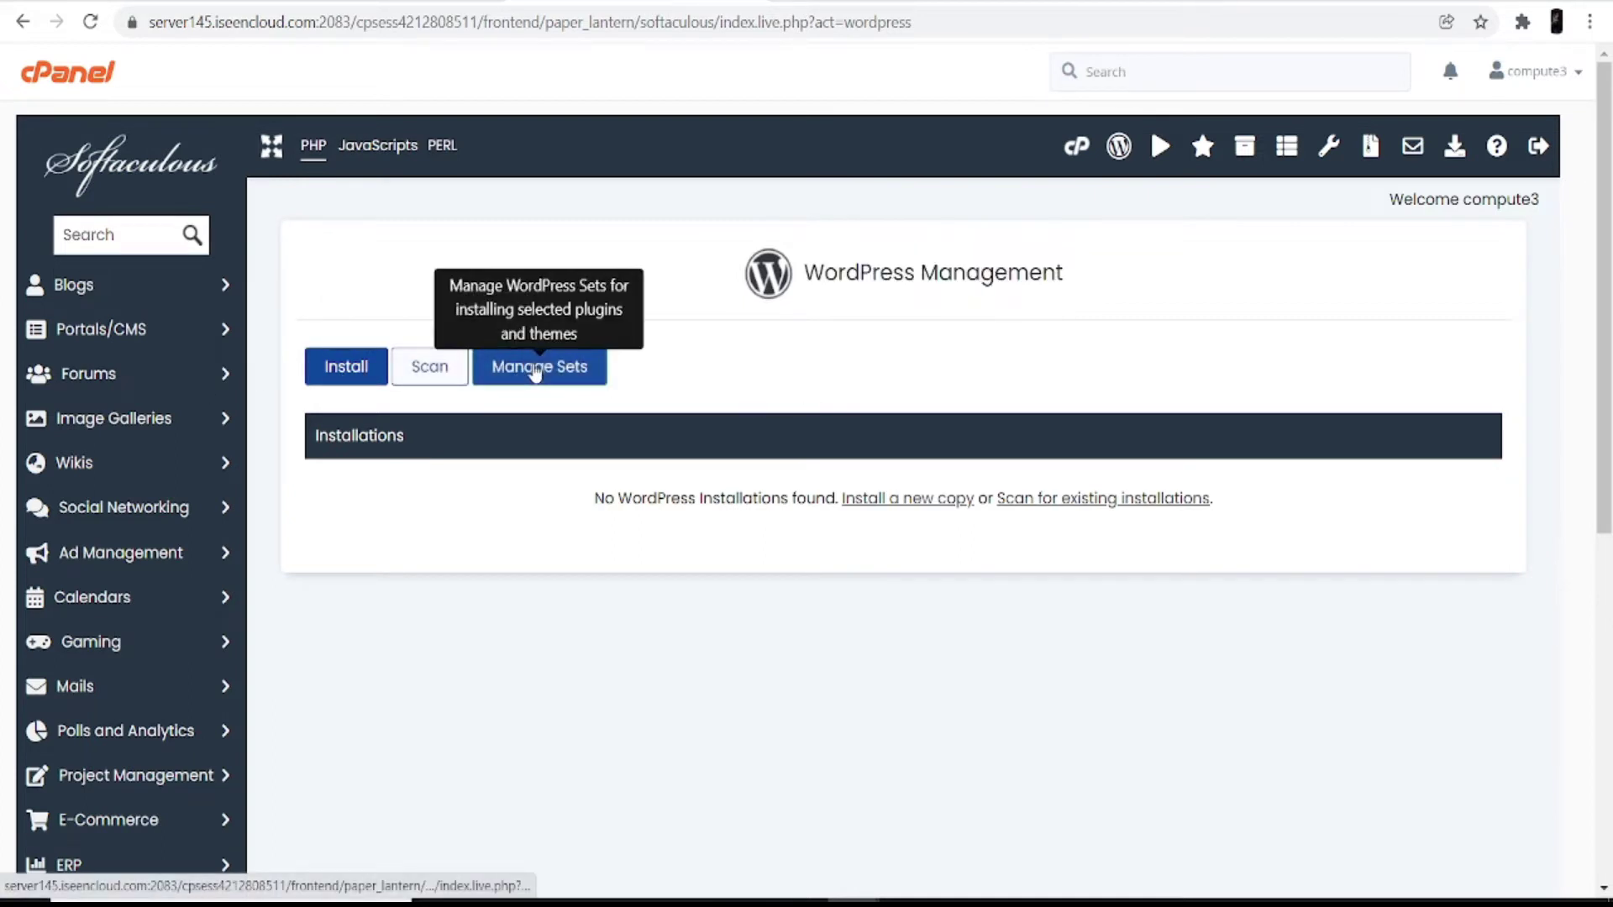
pyautogui.click(347, 374)
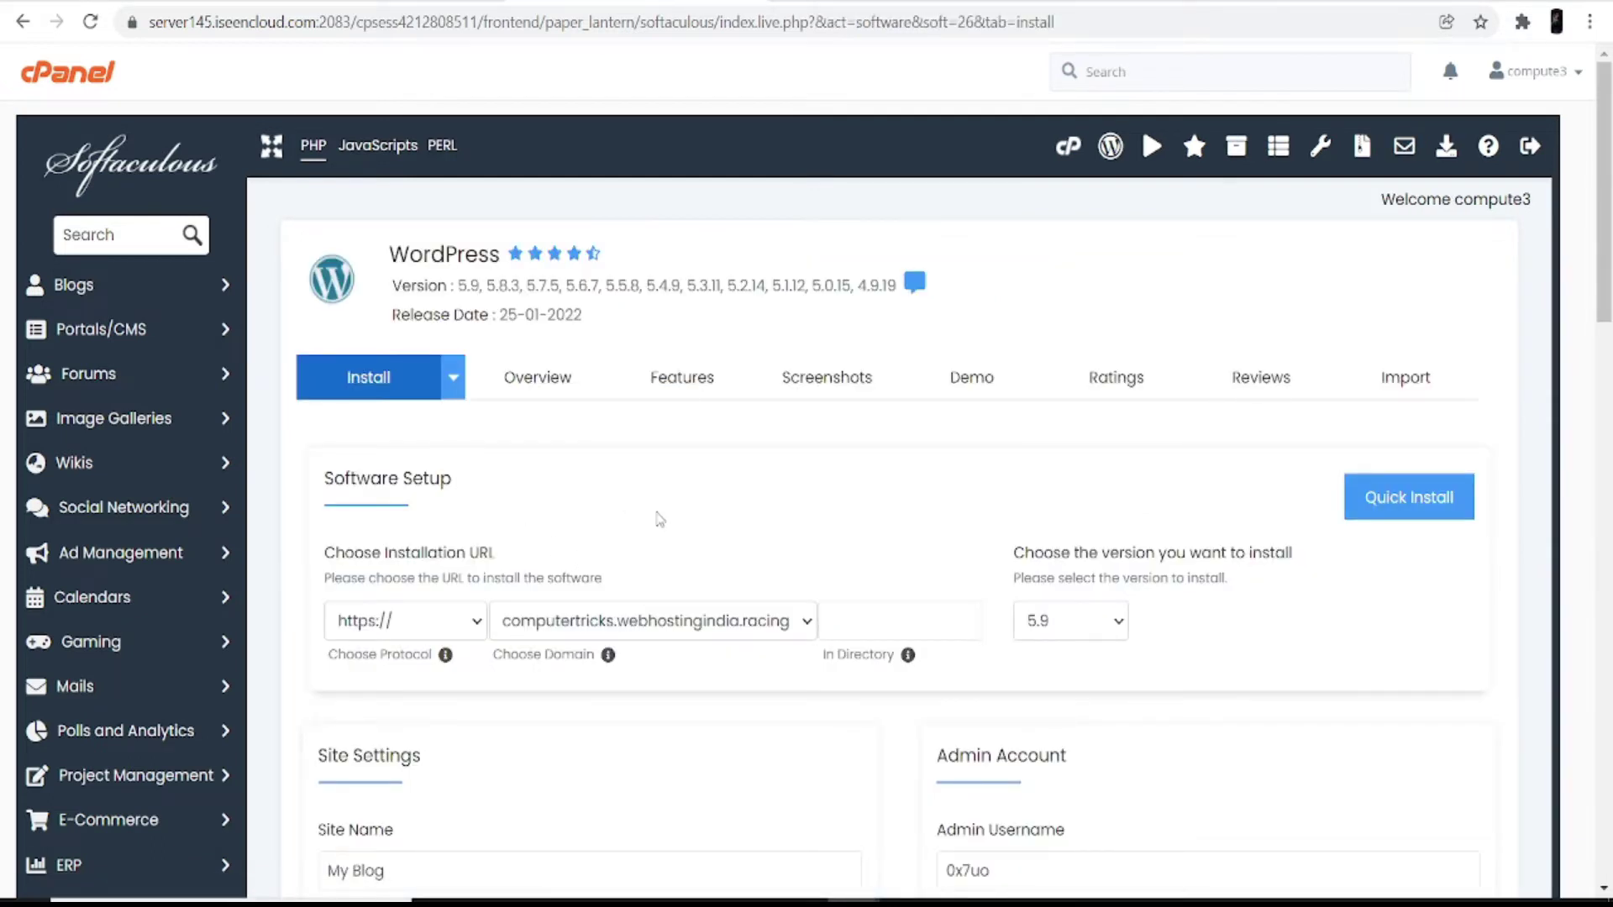
pyautogui.scroll(-3, 660, 518)
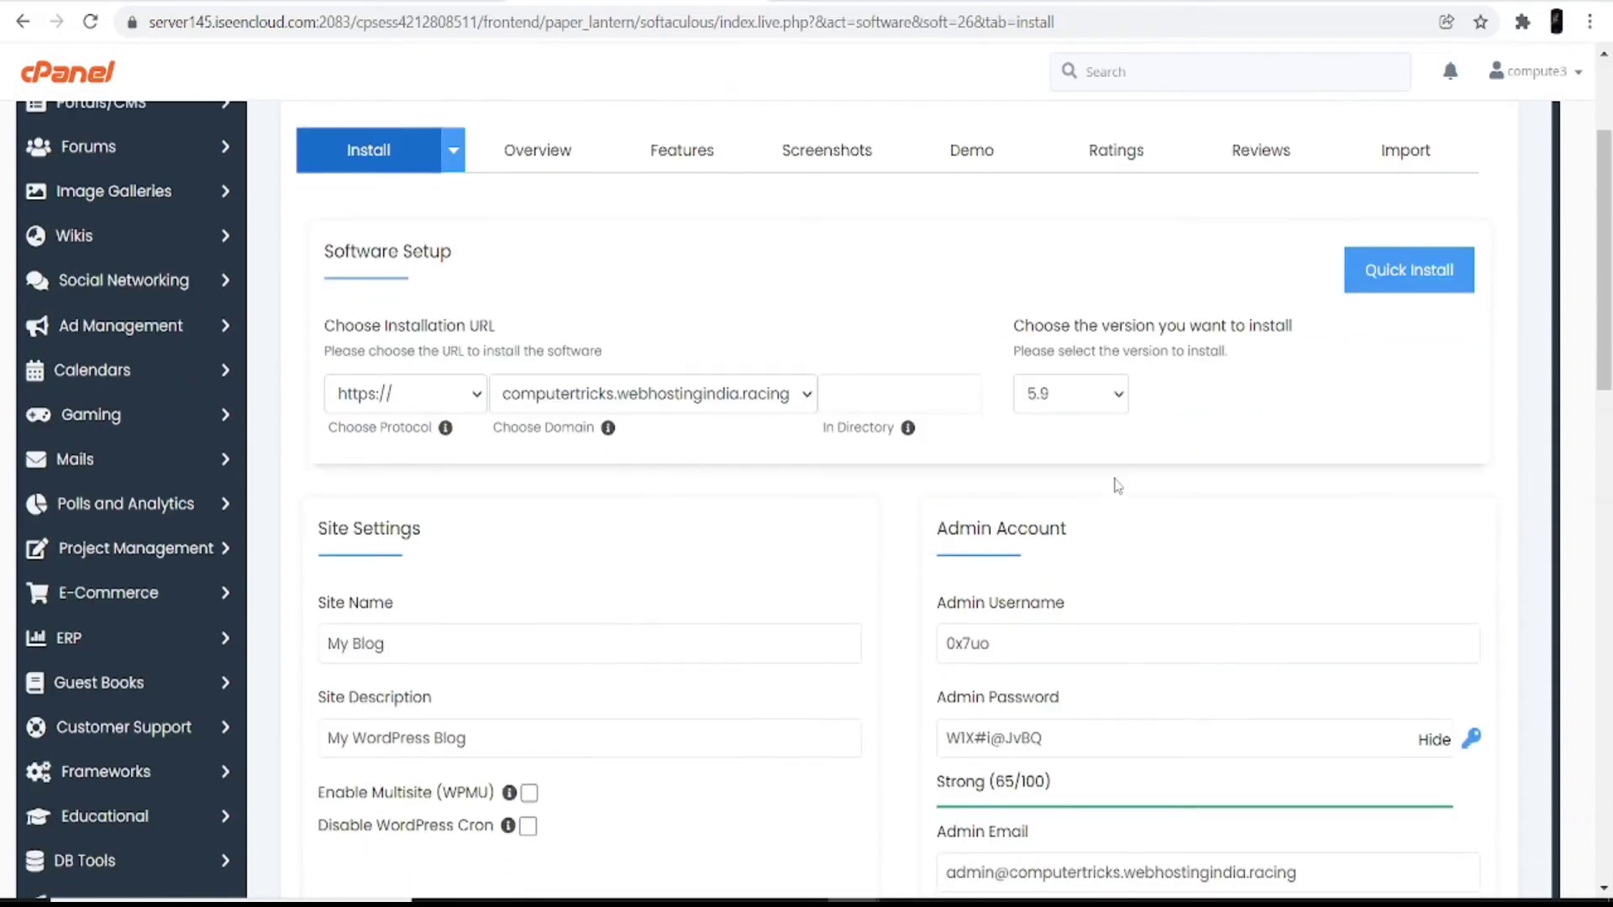
pyautogui.click(1118, 395)
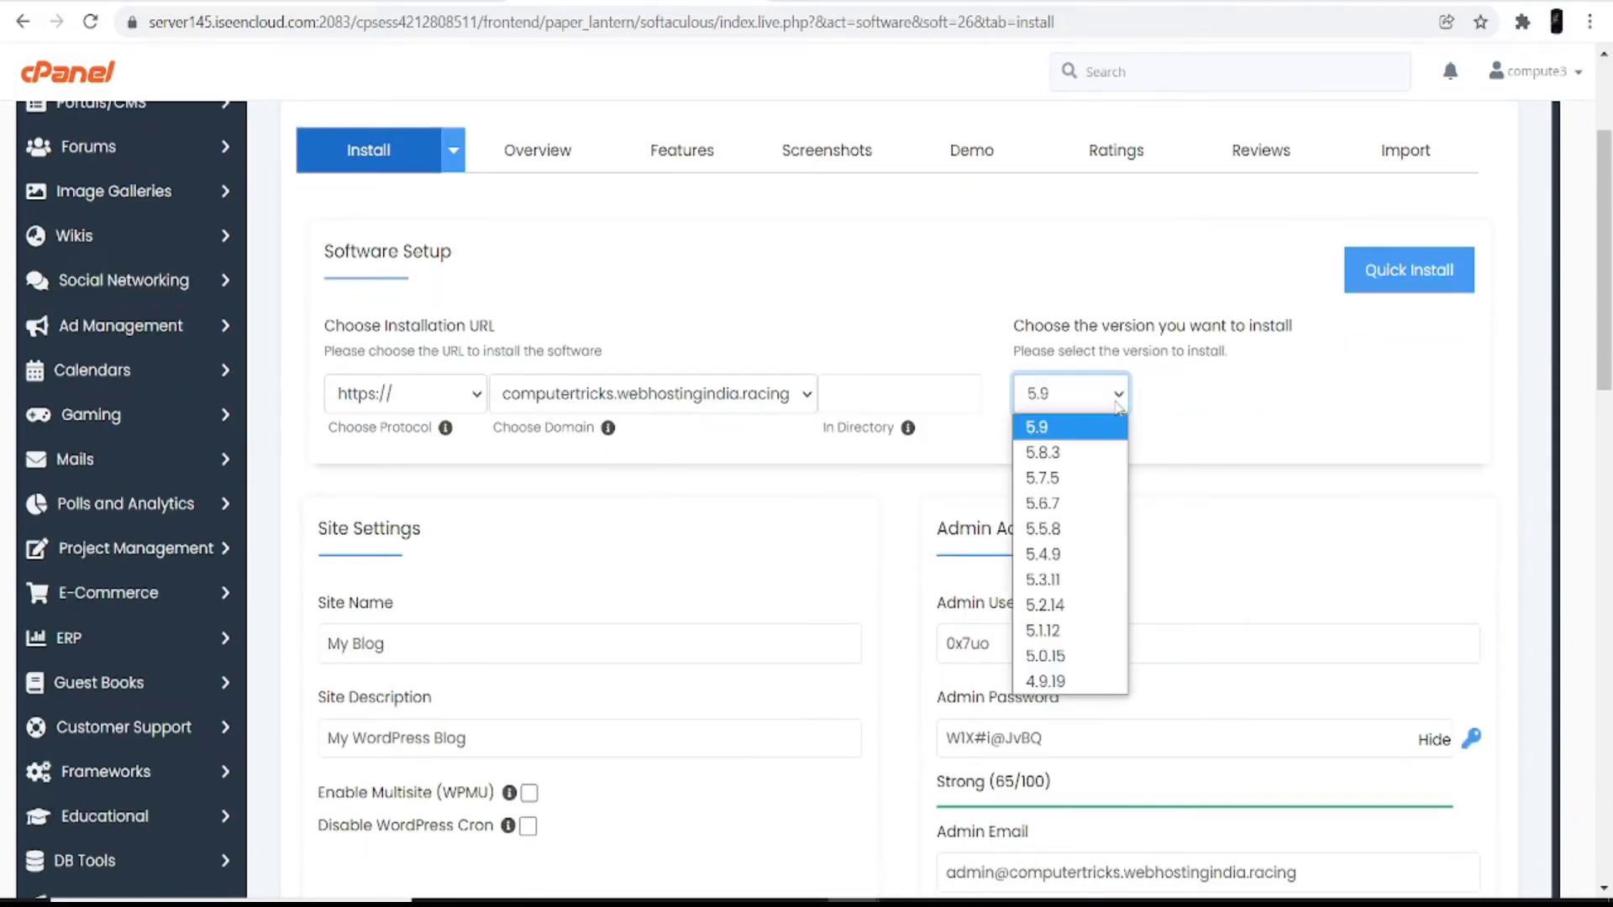
pyautogui.click(1088, 433)
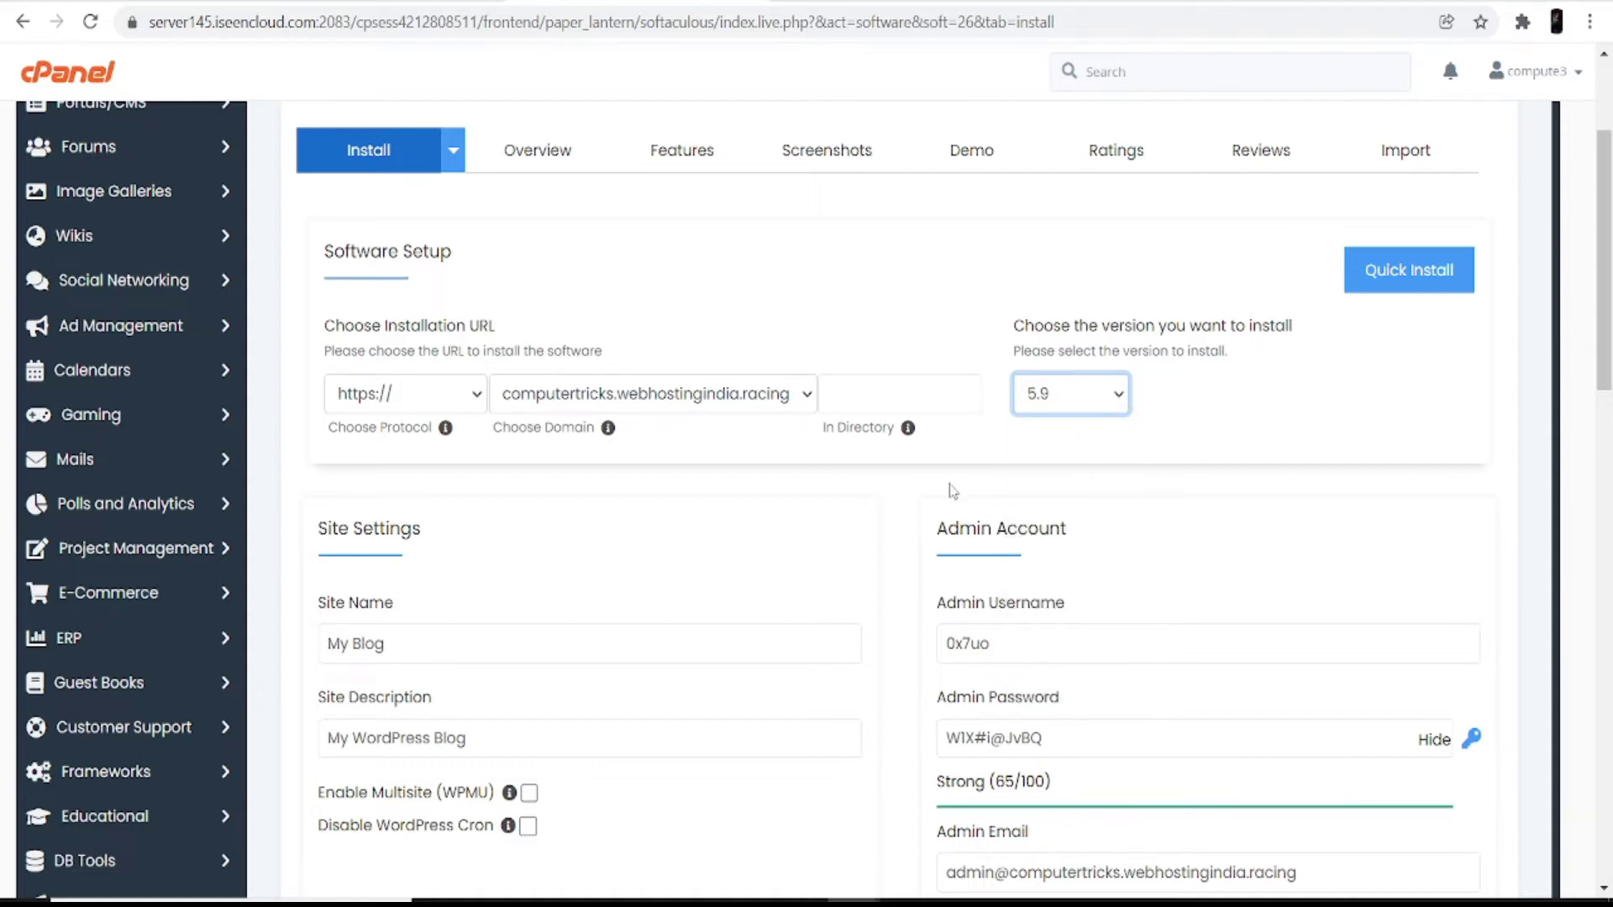
pyautogui.scroll(-4, 953, 491)
# Step: Rename the site to 'my sport club' with description 'hey this is my sport club'
pyautogui.click(403, 294)
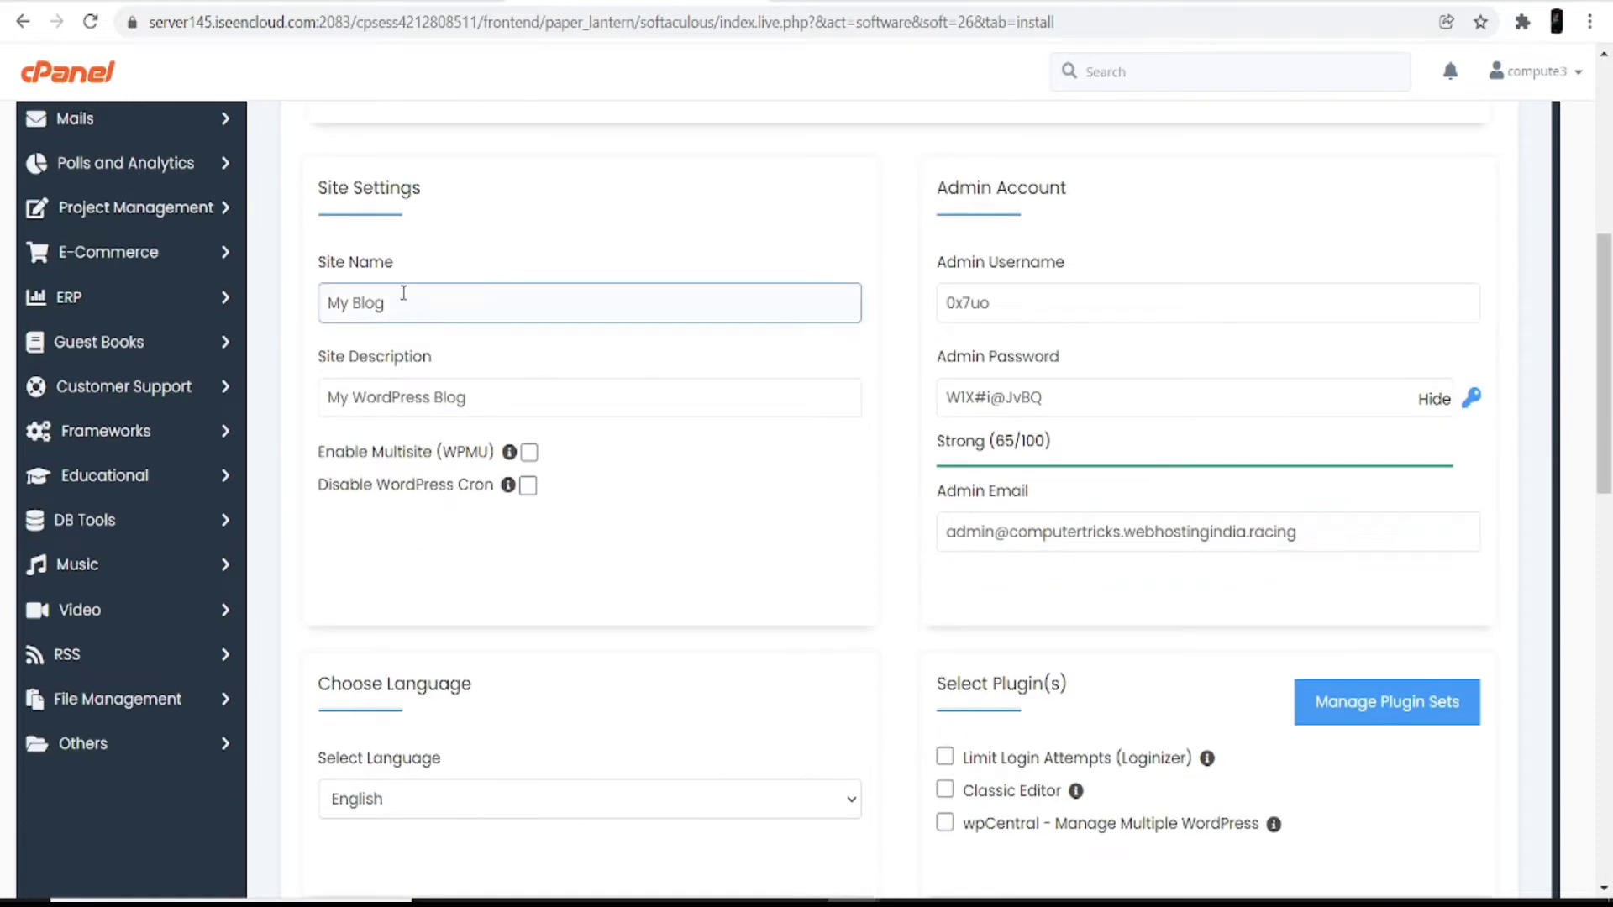
pyautogui.moveTo(405, 297); pyautogui.dragTo(323, 303)
pyautogui.press('BackSpace')
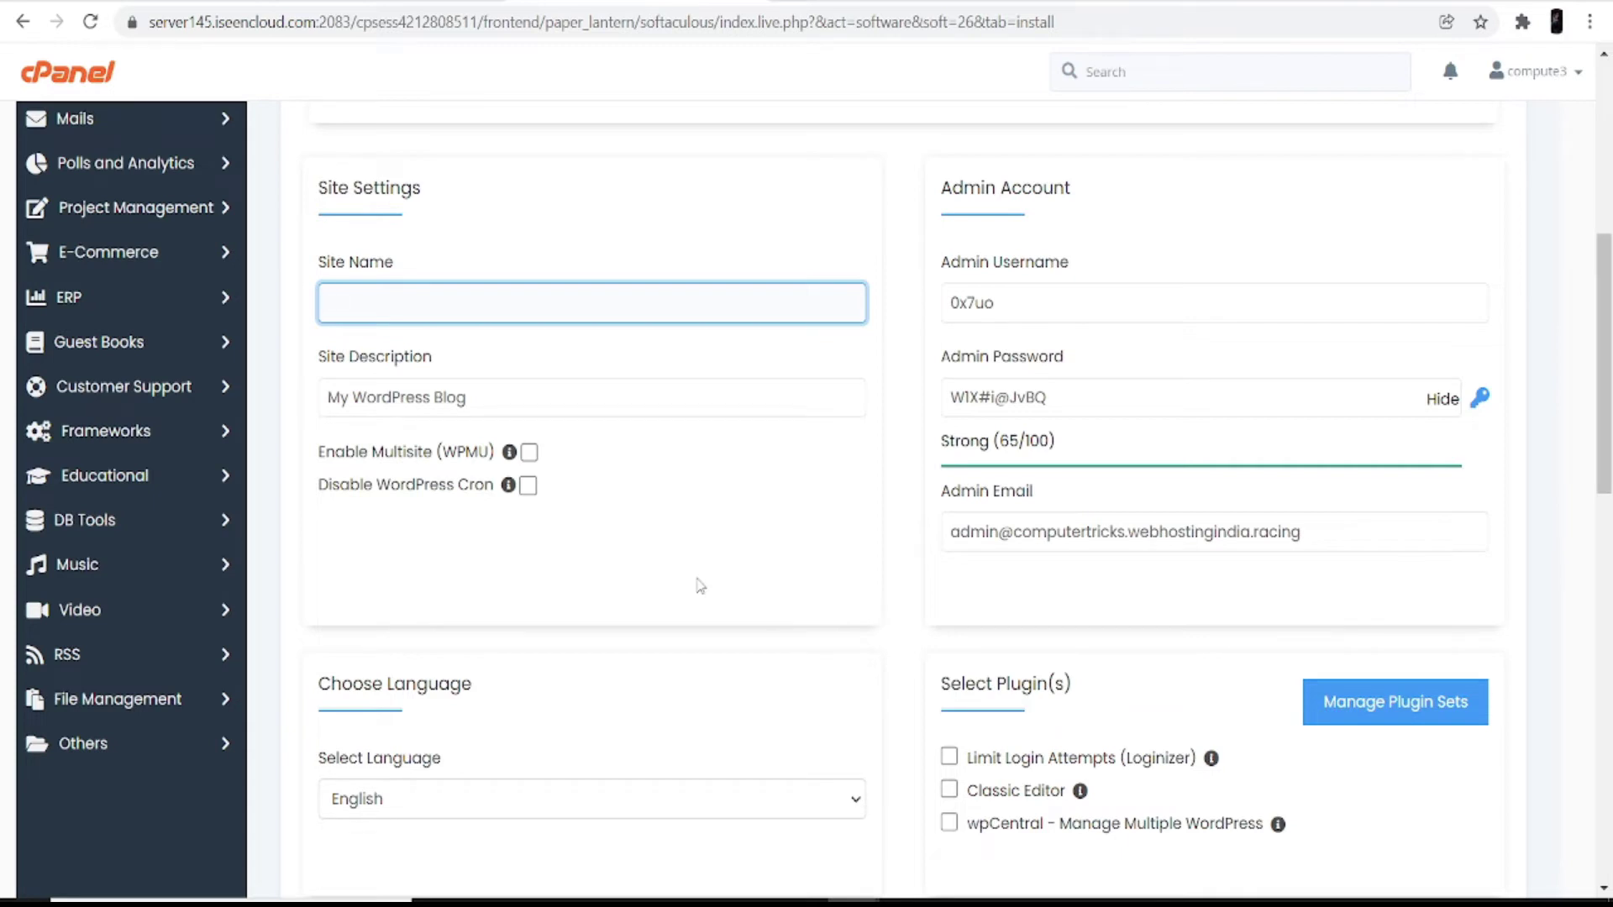
pyautogui.write('my ')
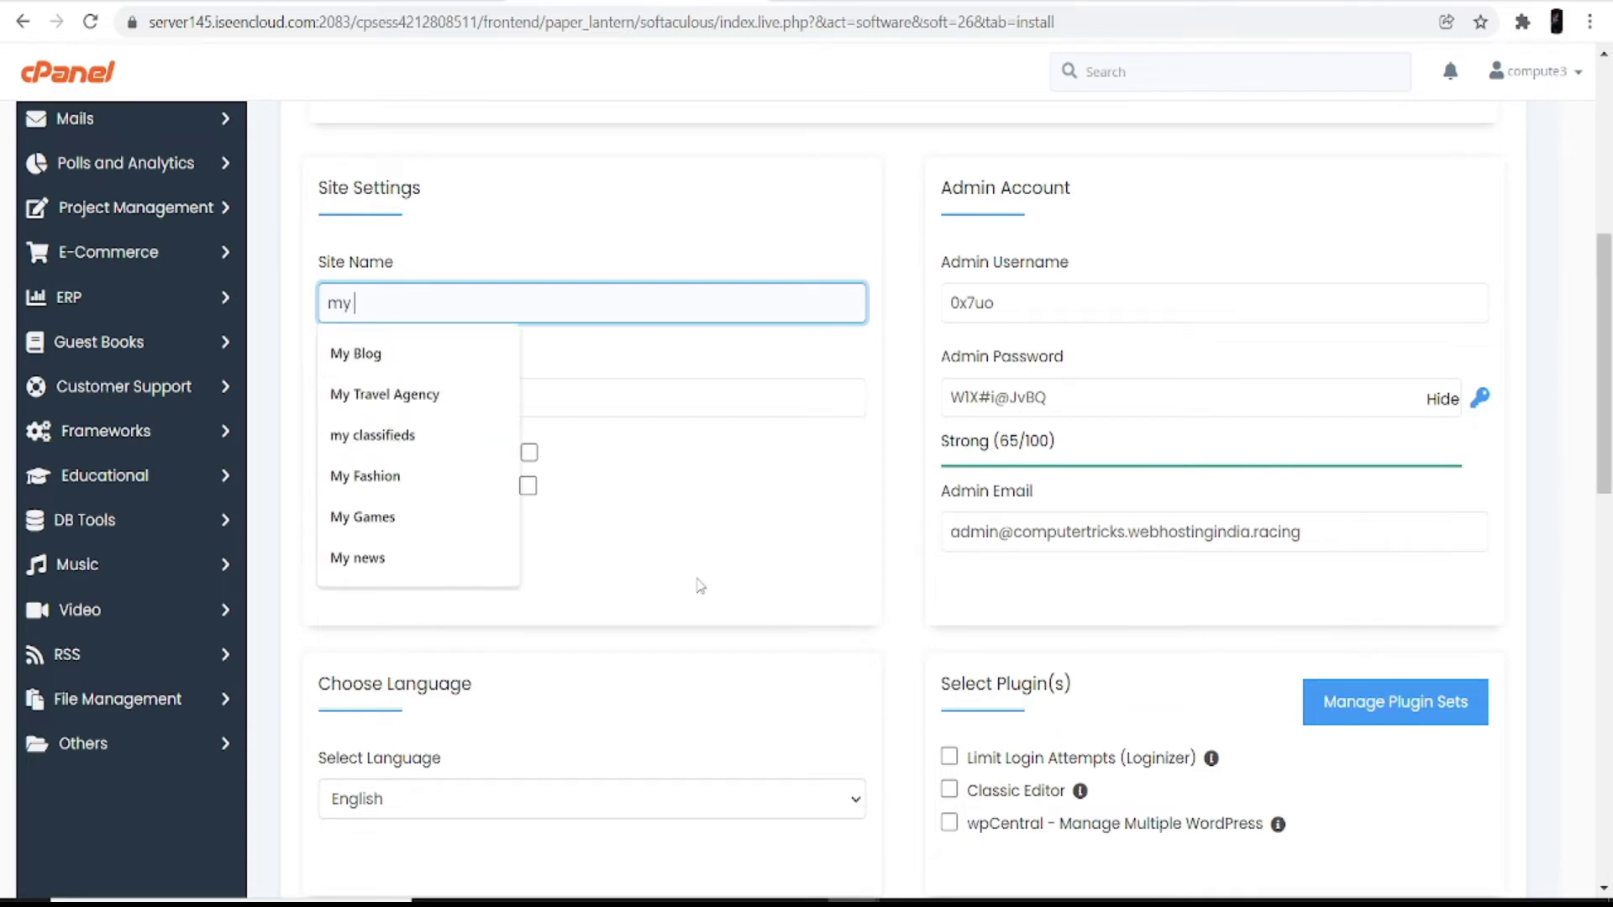
pyautogui.write('sport club')
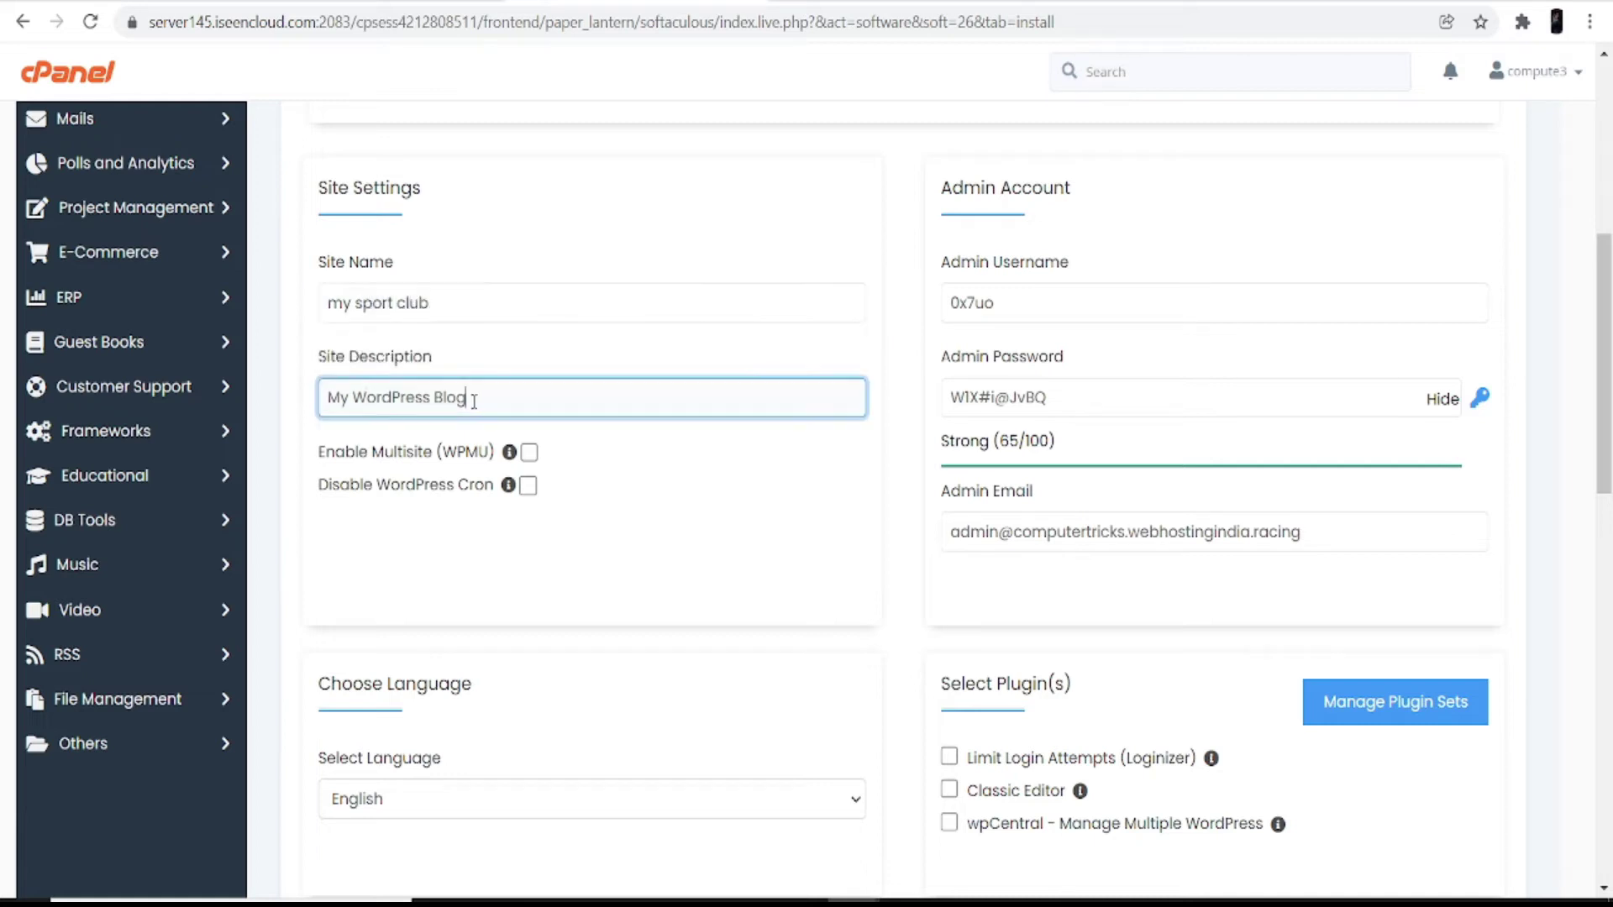
pyautogui.moveTo(474, 402); pyautogui.dragTo(312, 408)
pyautogui.press('BackSpace')
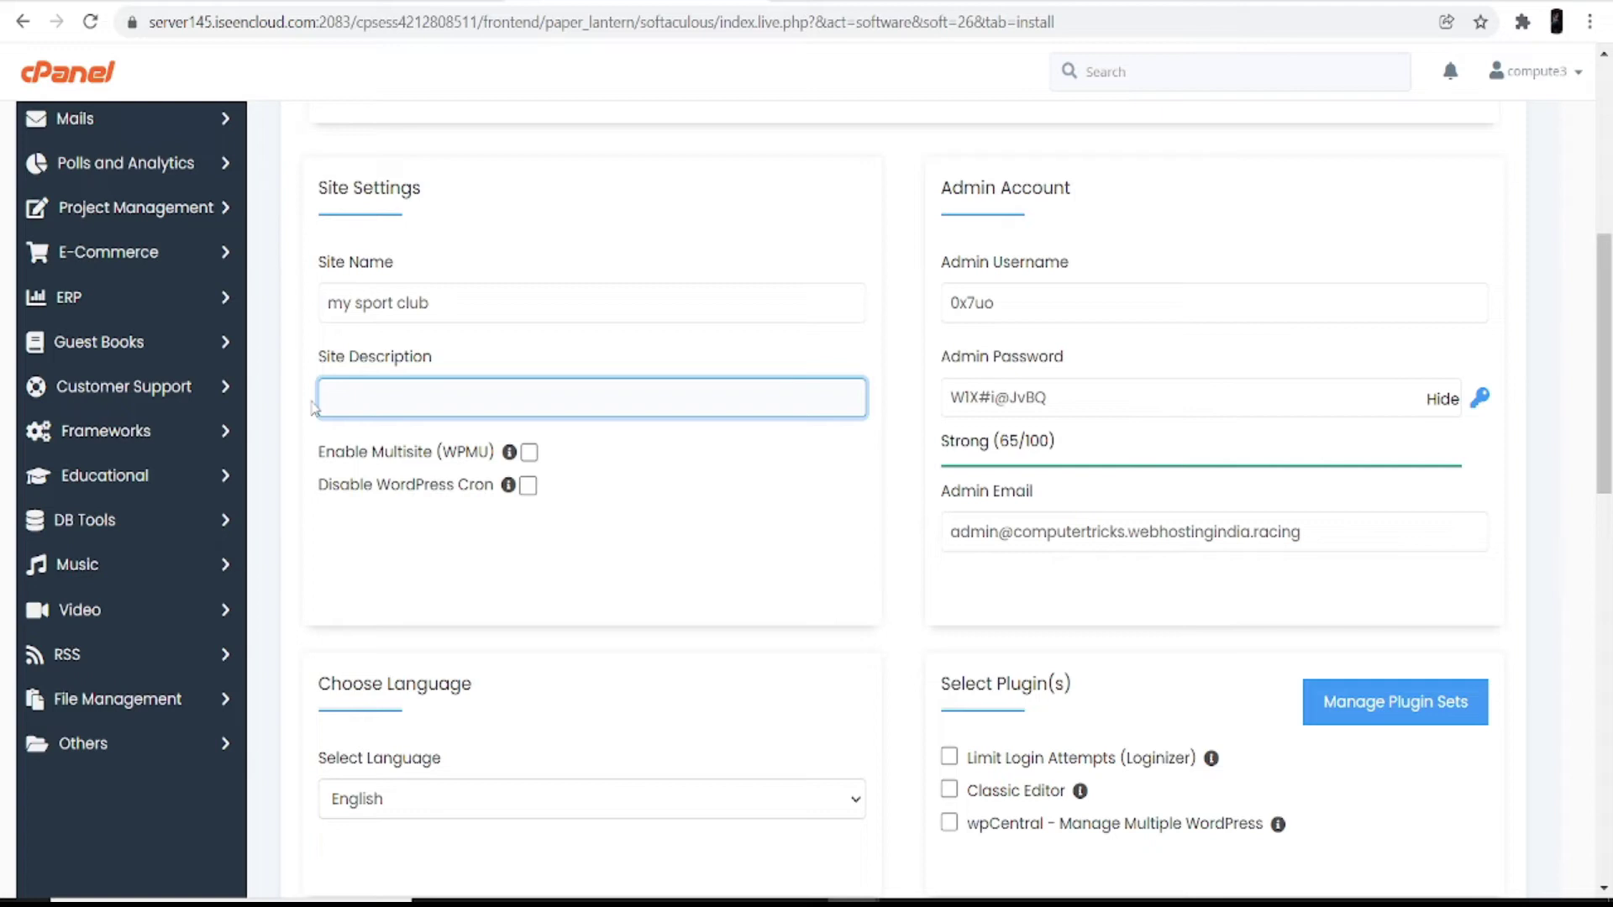
pyautogui.write('hey this is my sport club')
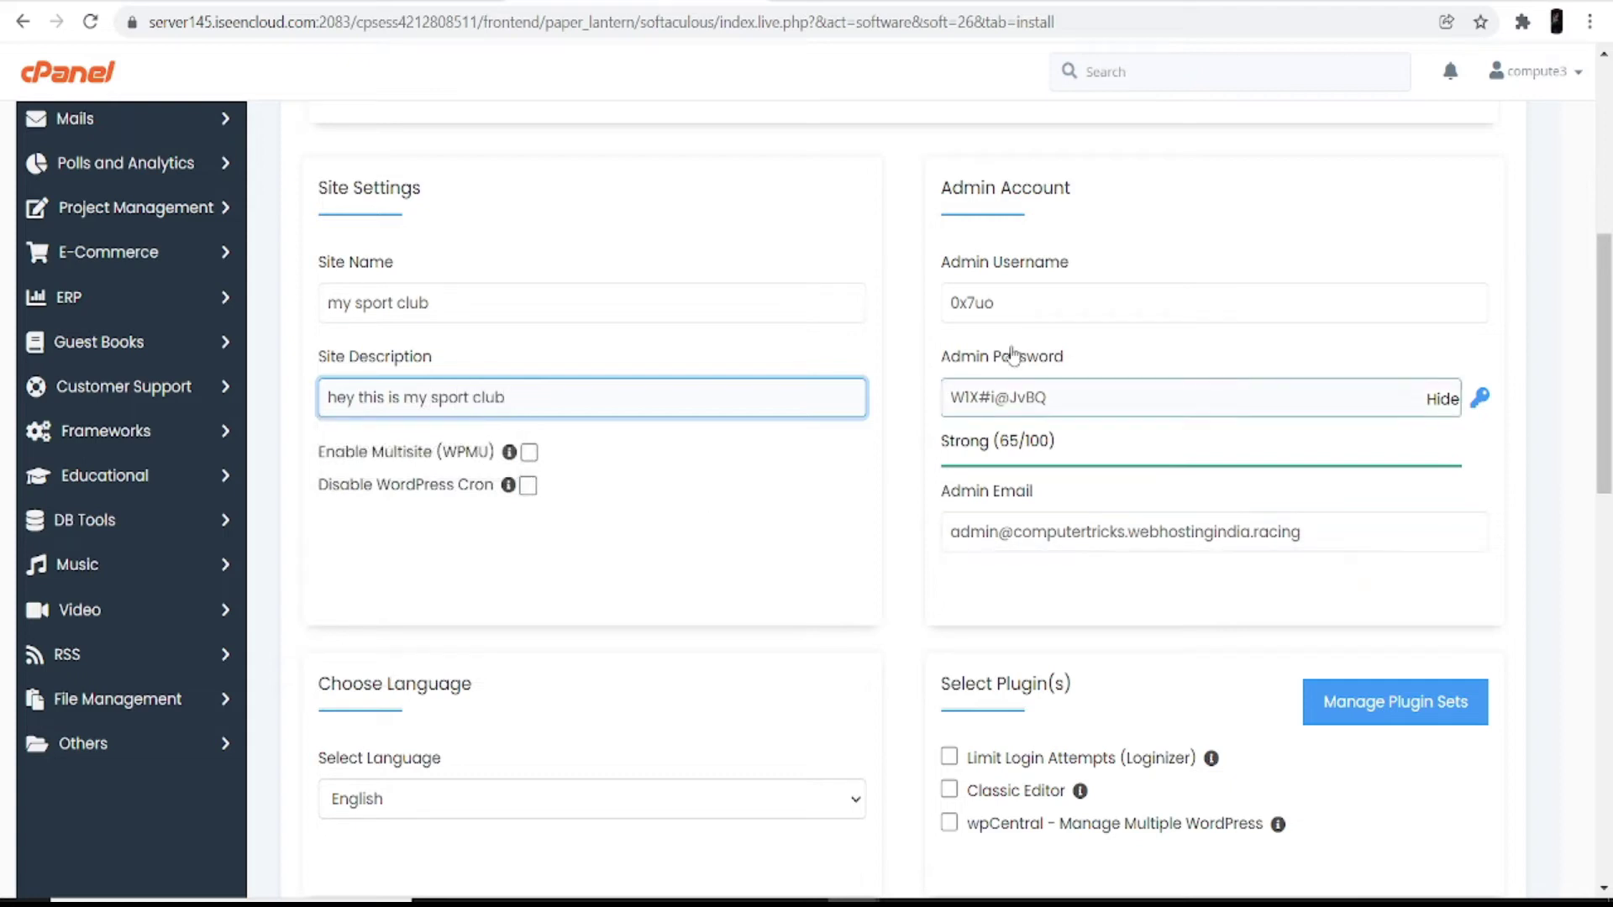
# Step: Set the admin username to 'admin' and replace the generated admin password
pyautogui.moveTo(1005, 305); pyautogui.dragTo(930, 312)
pyautogui.press('BackSpace')
pyautogui.write('a')
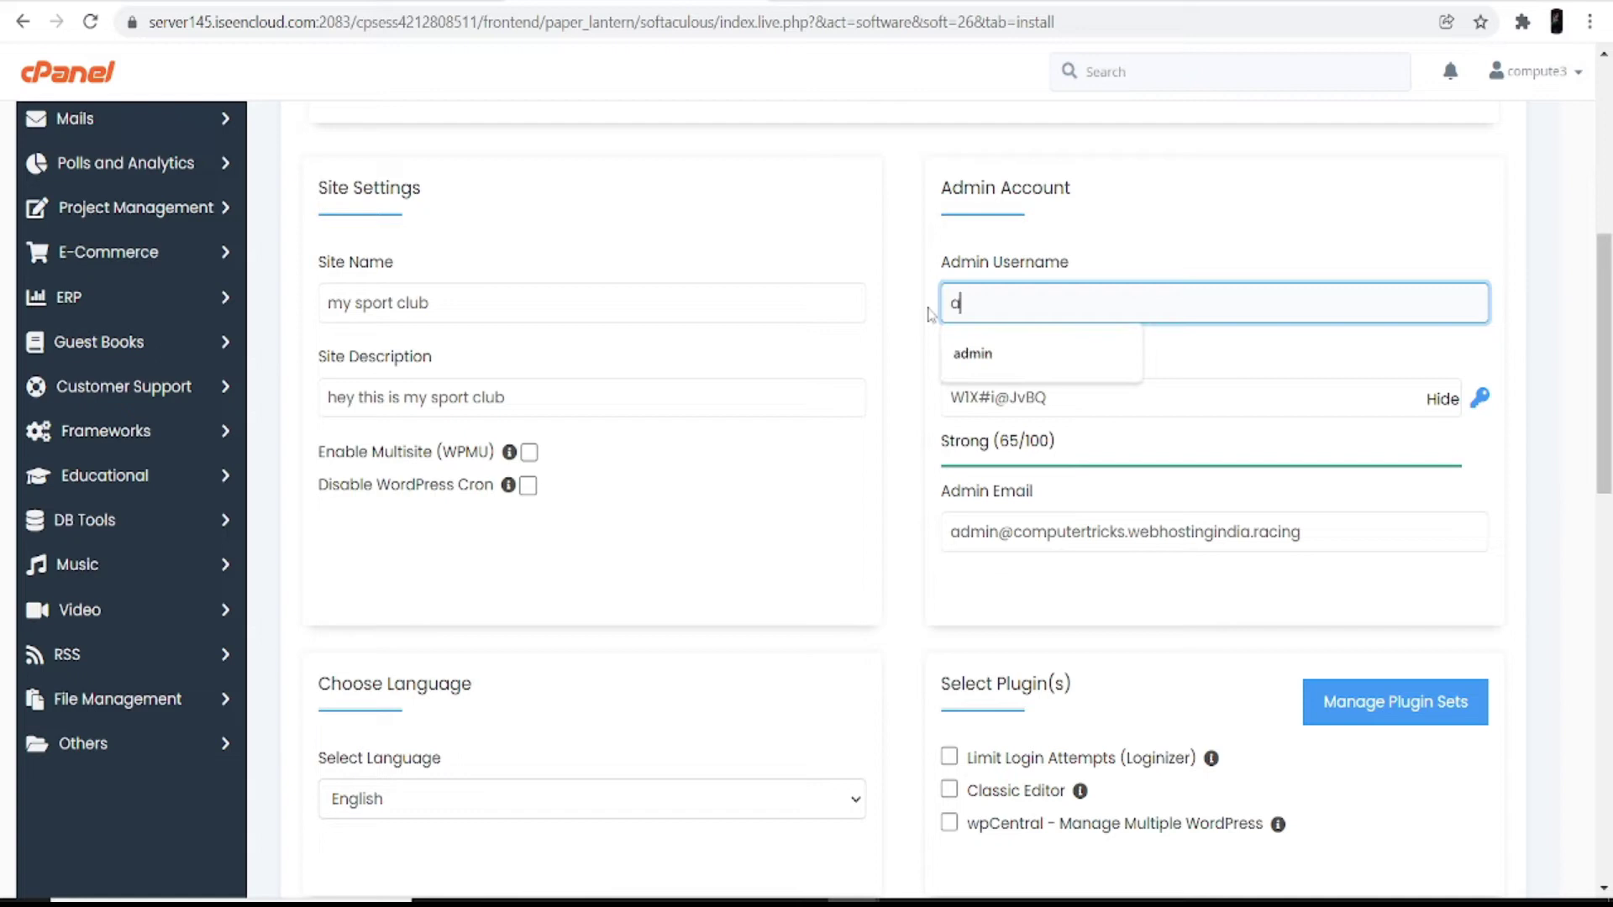
pyautogui.write('dmin')
pyautogui.moveTo(1056, 396); pyautogui.dragTo(908, 398)
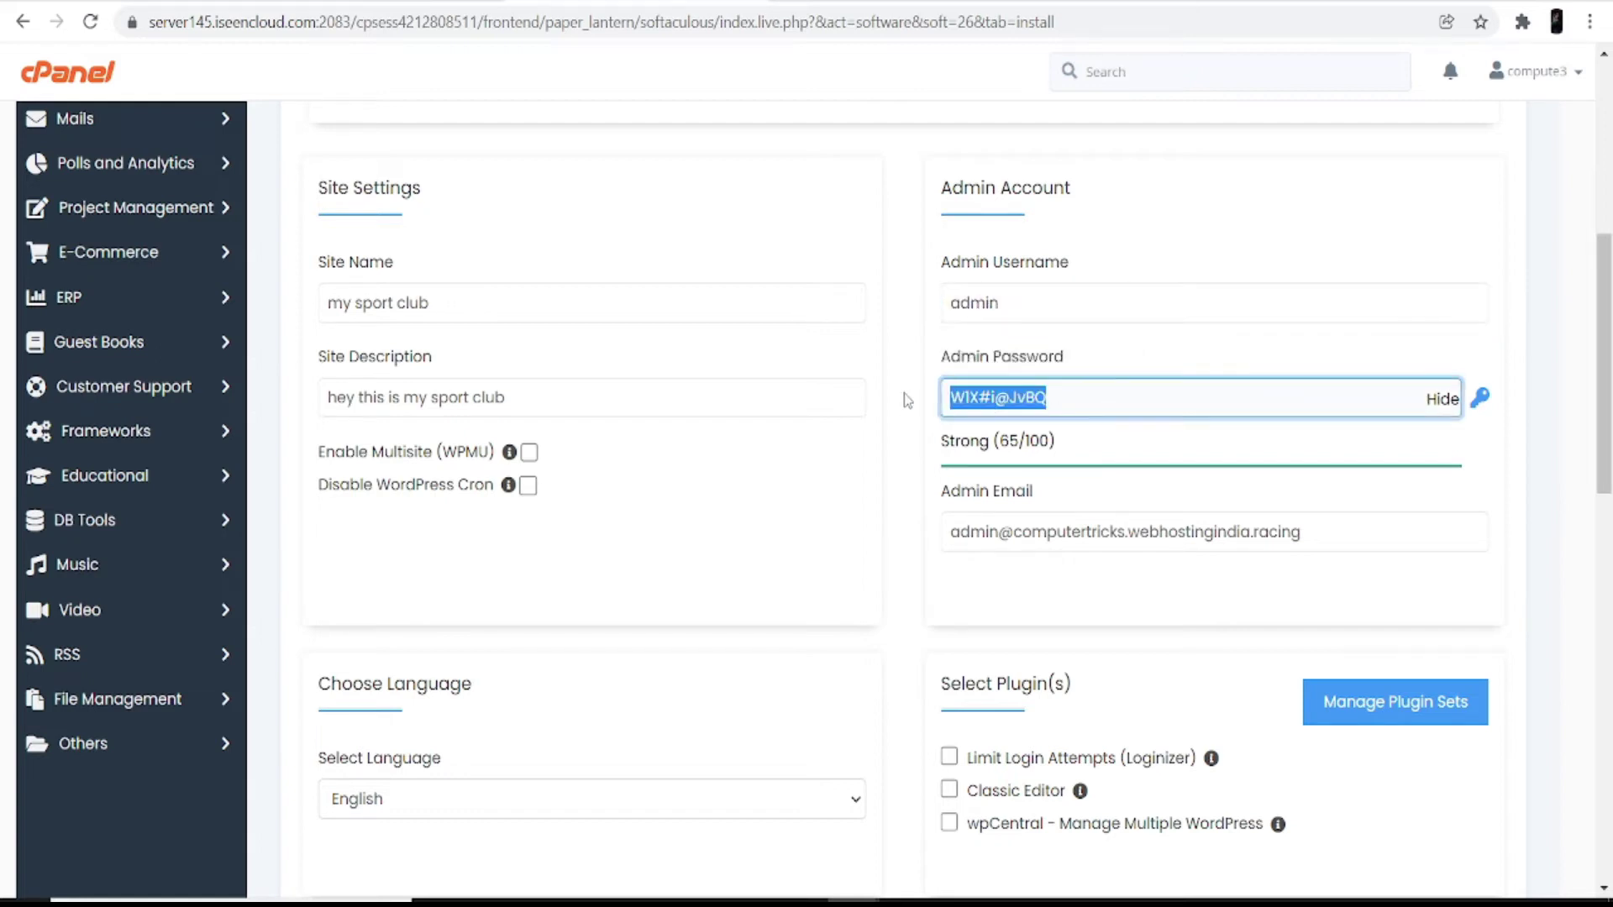
pyautogui.press('BackSpace')
pyautogui.write('a')
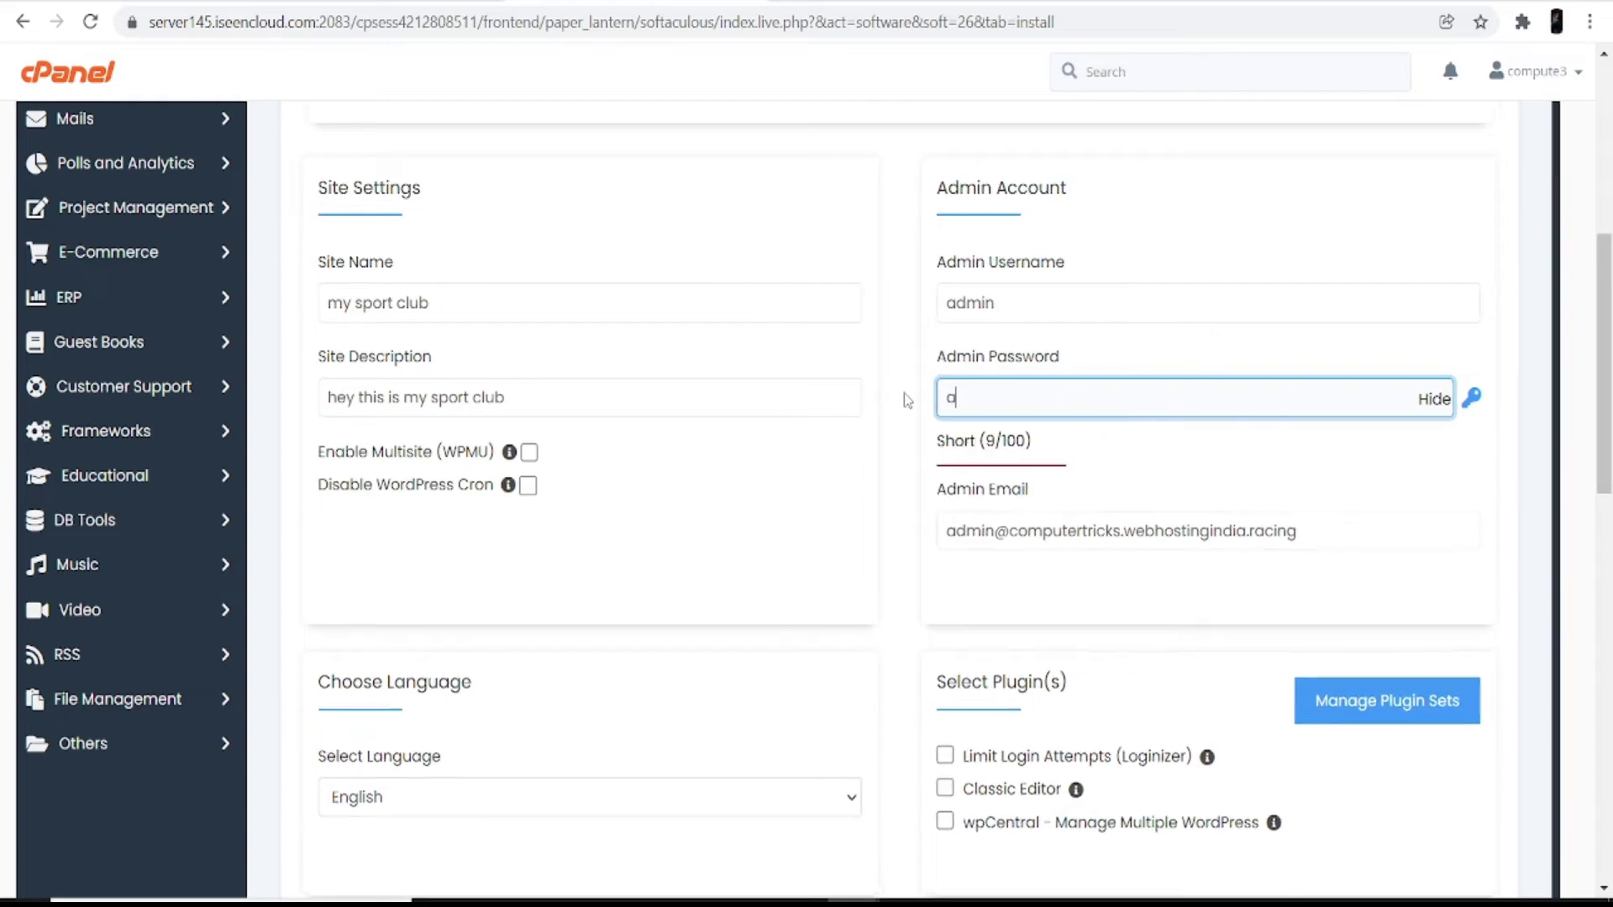
pyautogui.write('dmin')
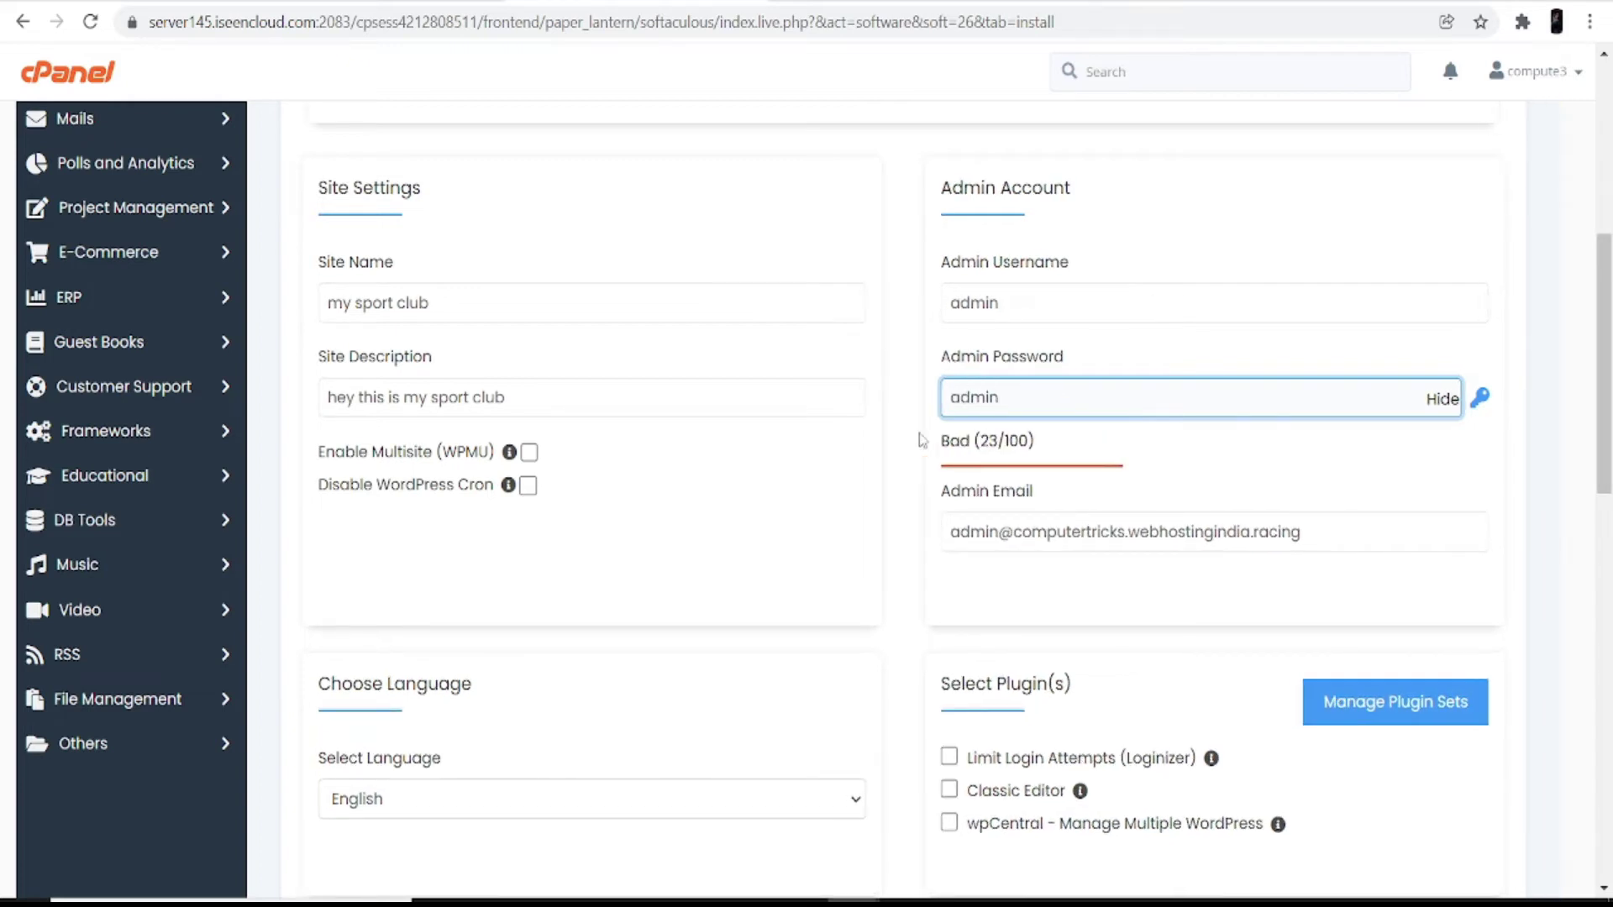
pyautogui.scroll(-5, 832, 326)
pyautogui.click(644, 345)
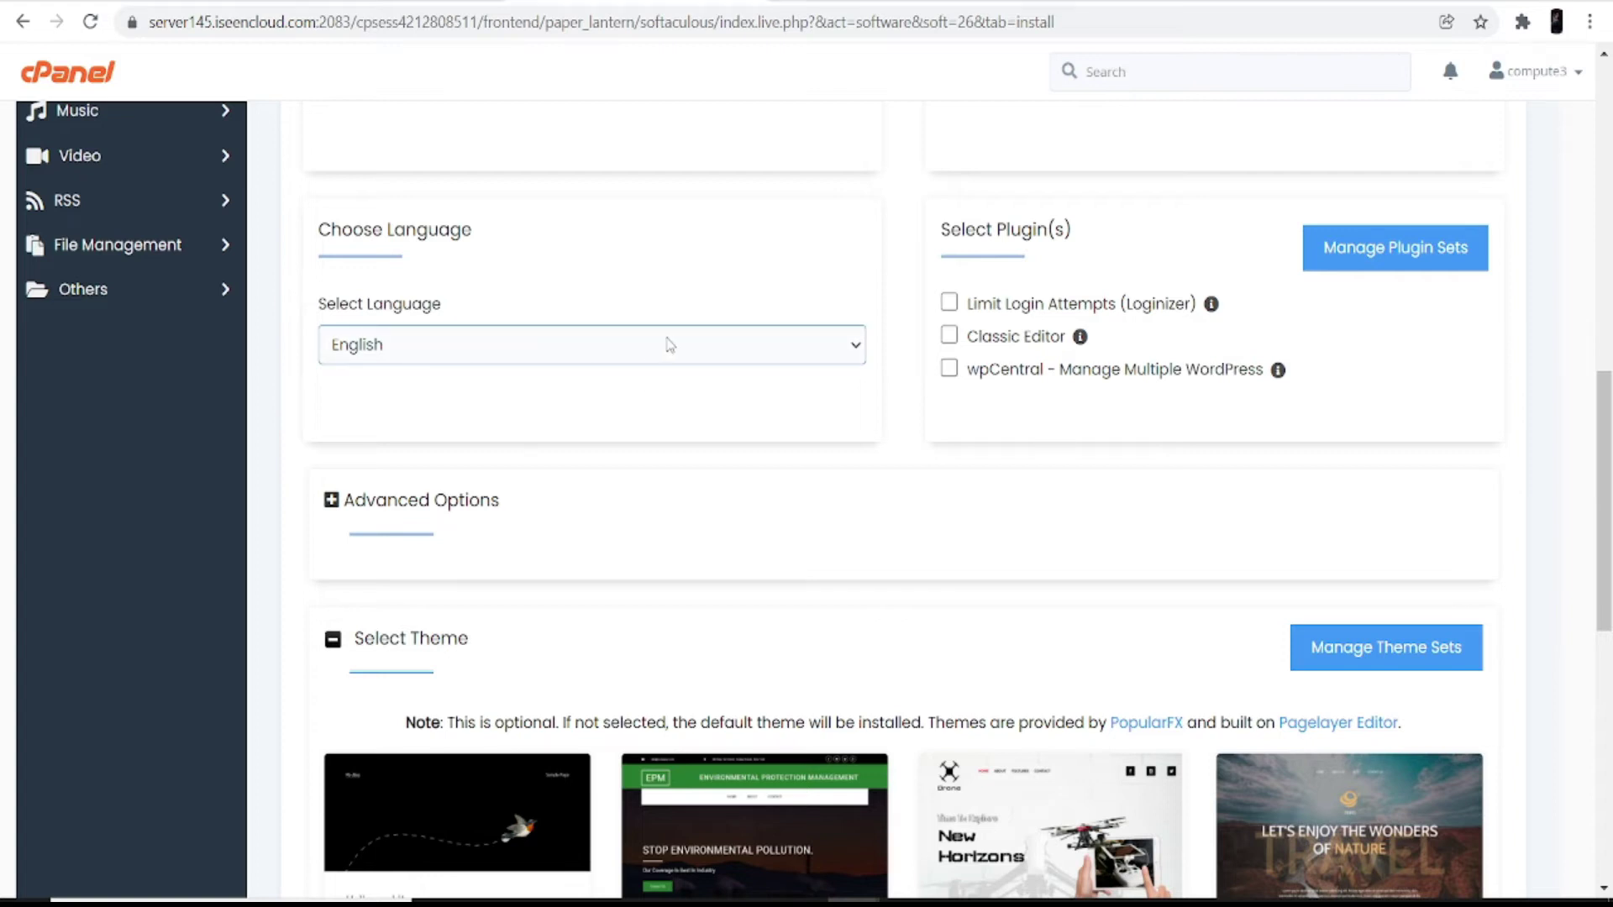
pyautogui.scroll(-4, 677, 345)
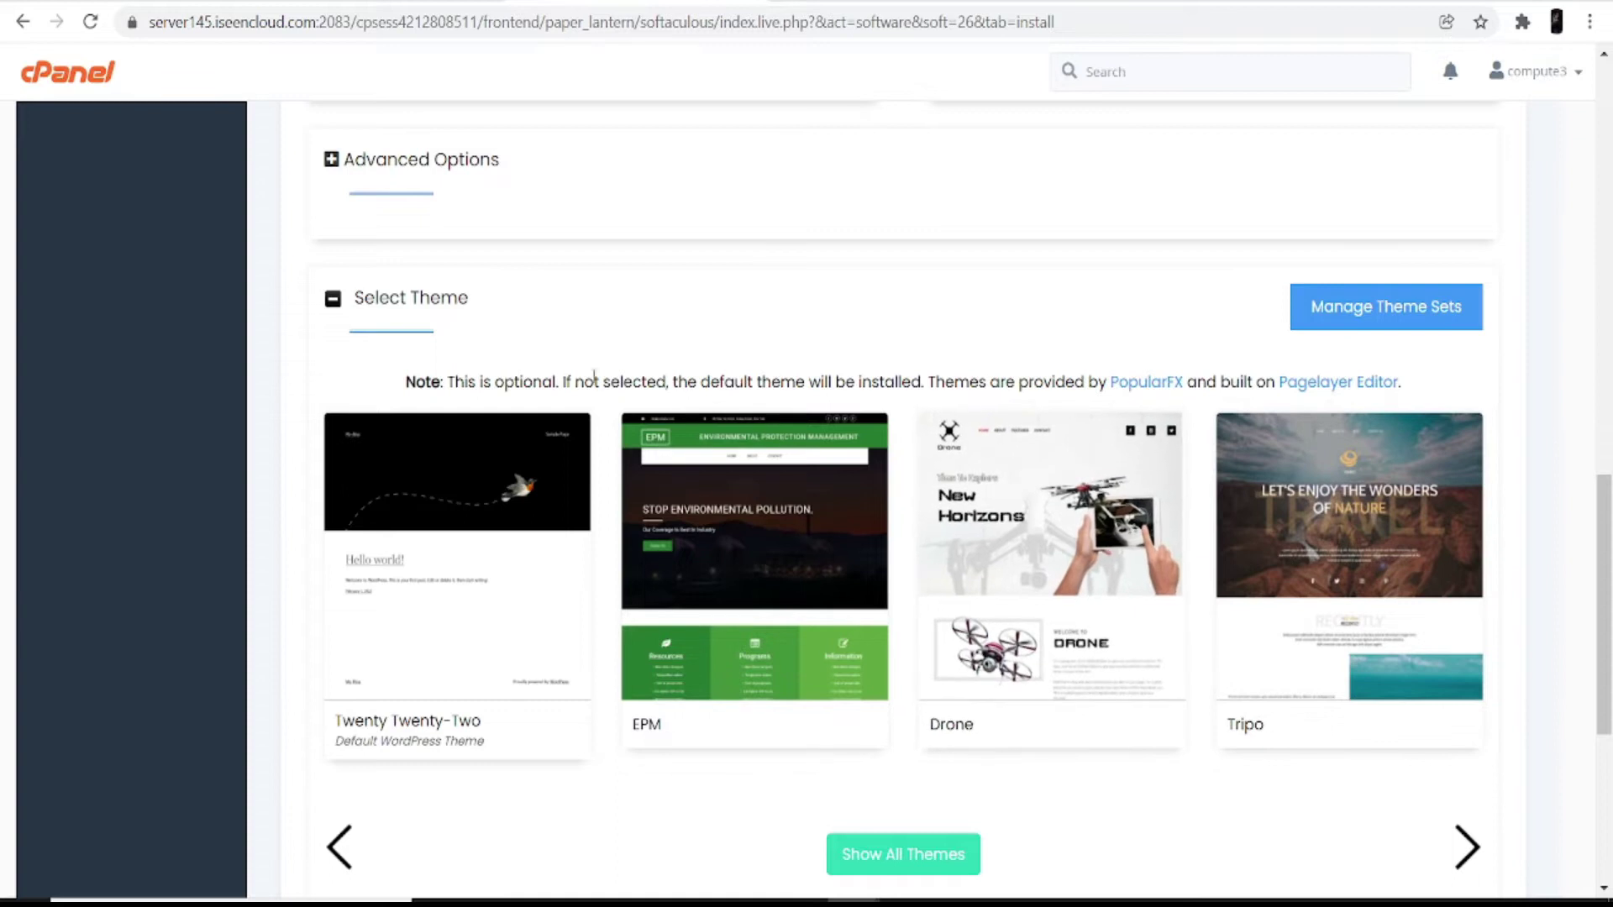
pyautogui.scroll(-1, 1050, 546)
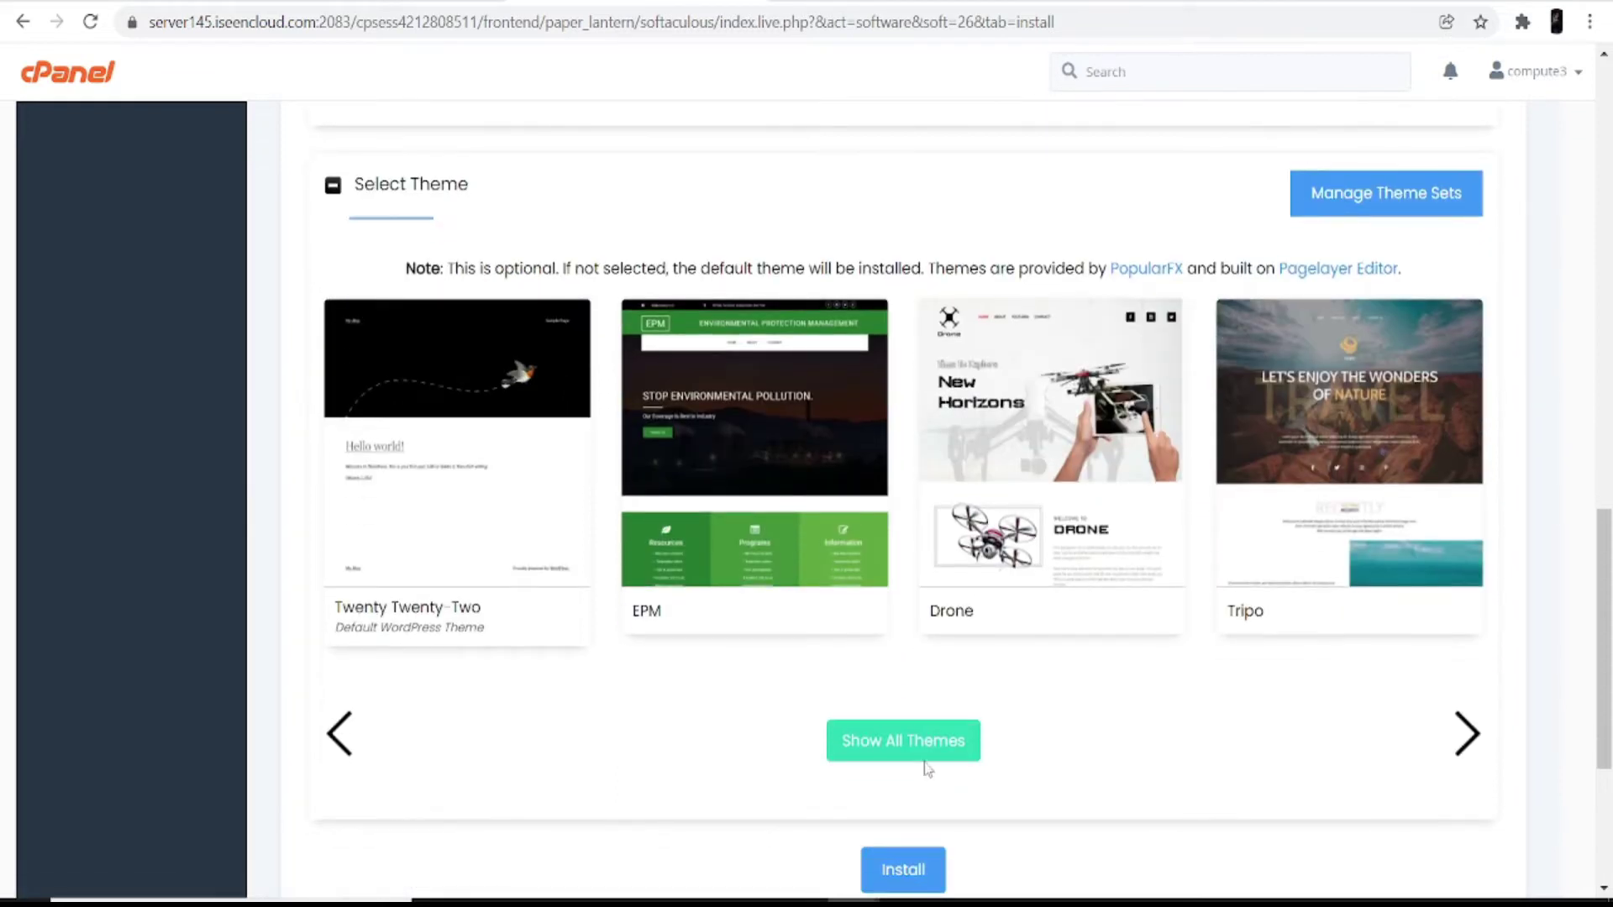
# Step: Show all themes and search them for 'sports'
pyautogui.click(920, 753)
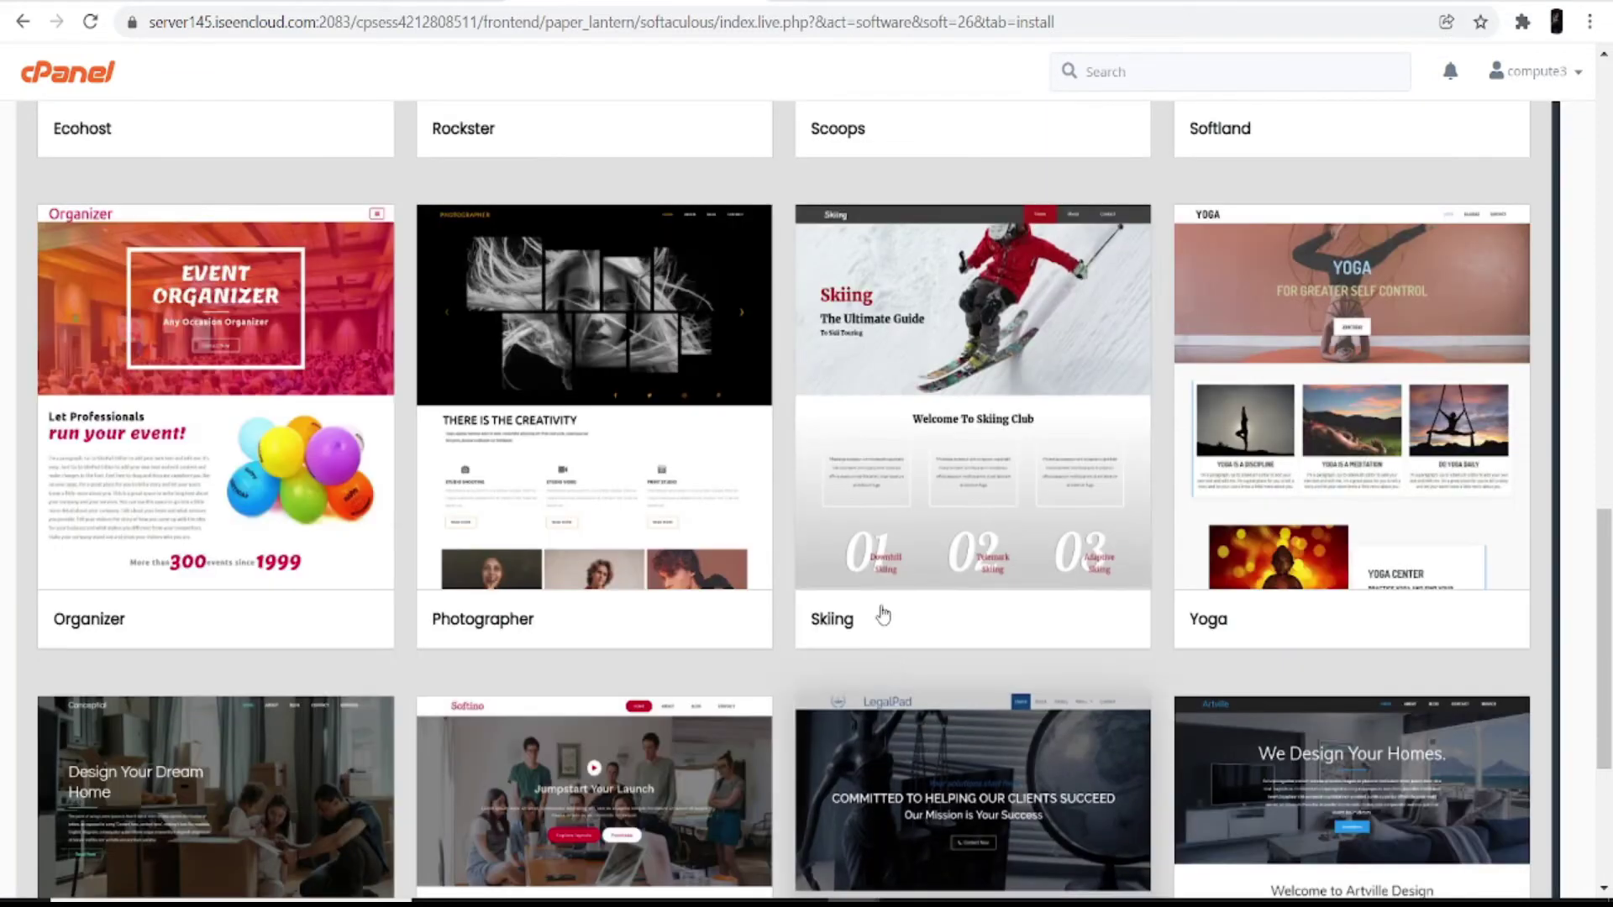
pyautogui.scroll(-1, 840, 580)
pyautogui.scroll(12, 838, 574)
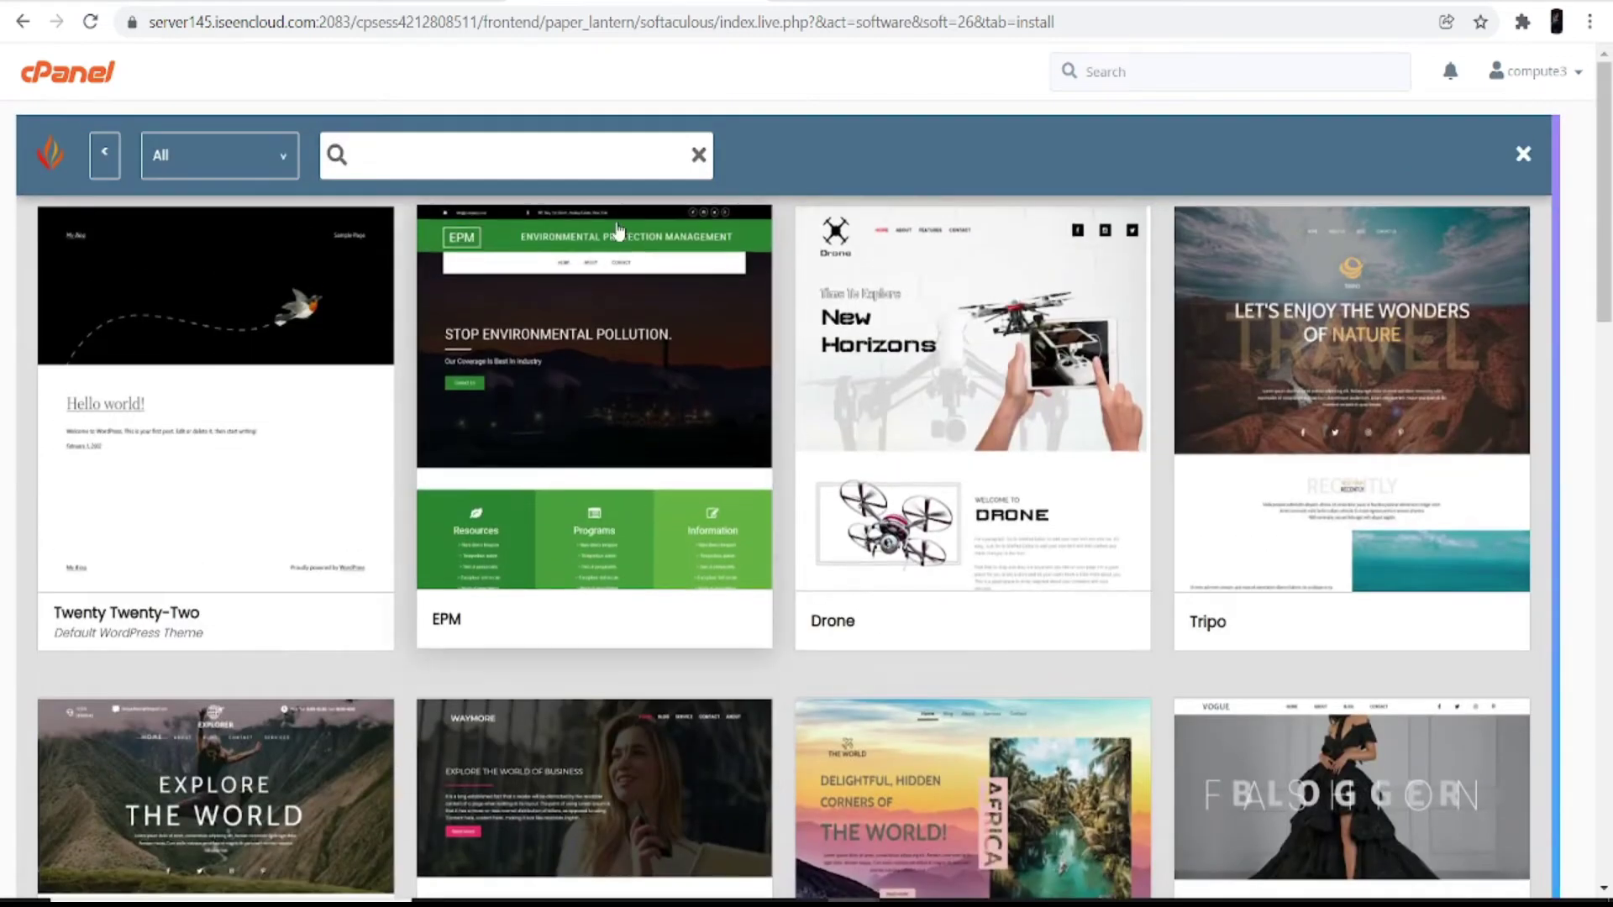
pyautogui.click(577, 163)
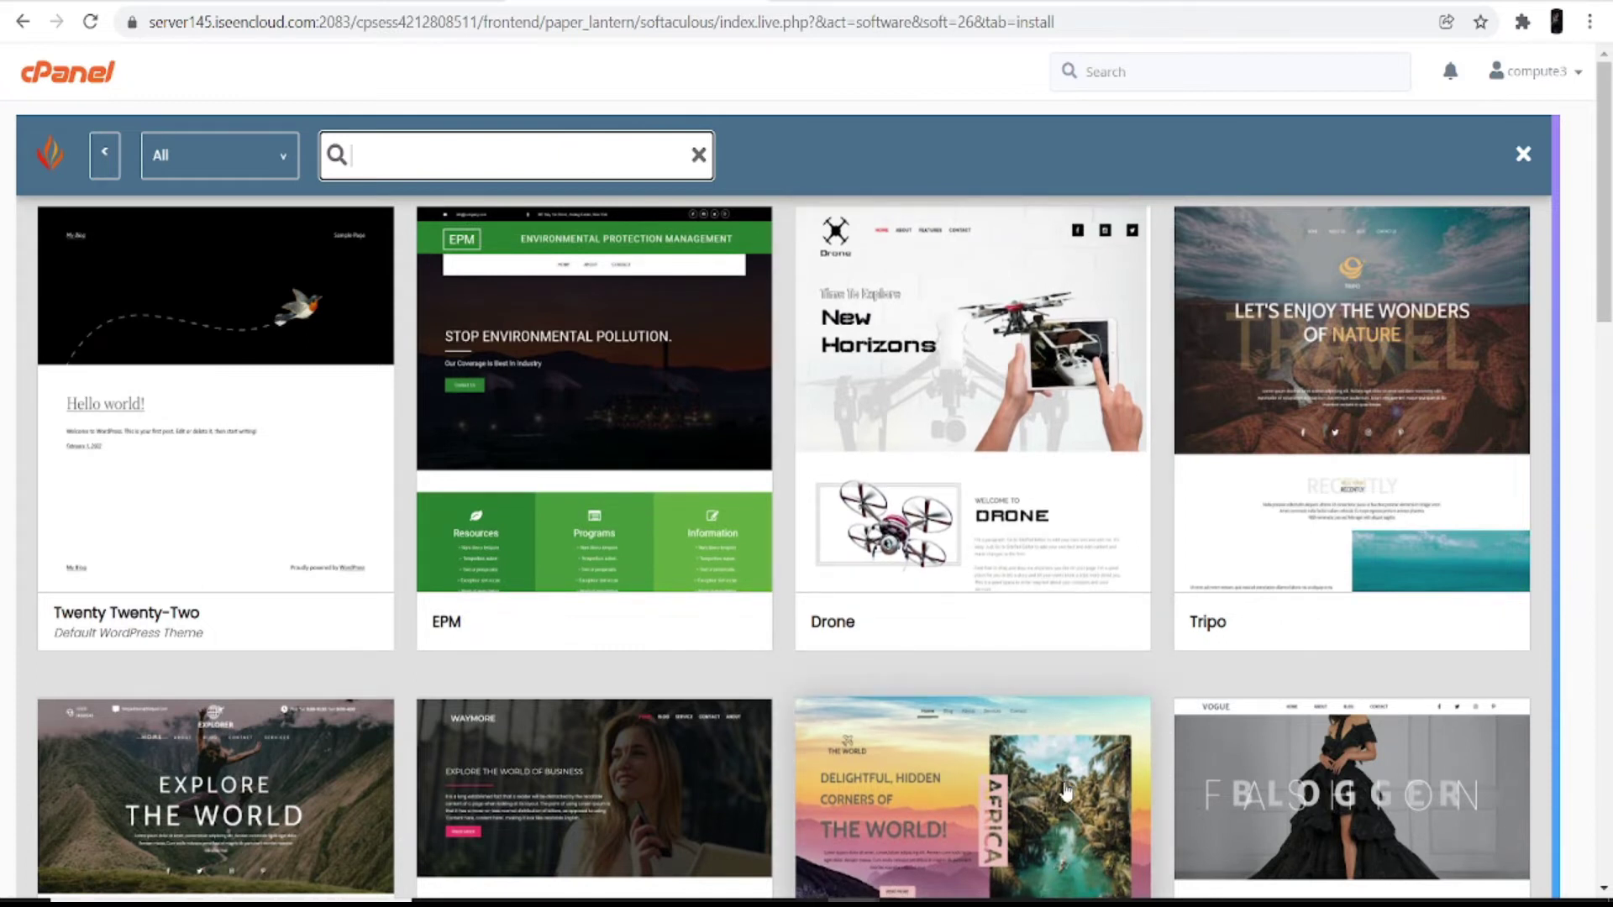
pyautogui.write('sports')
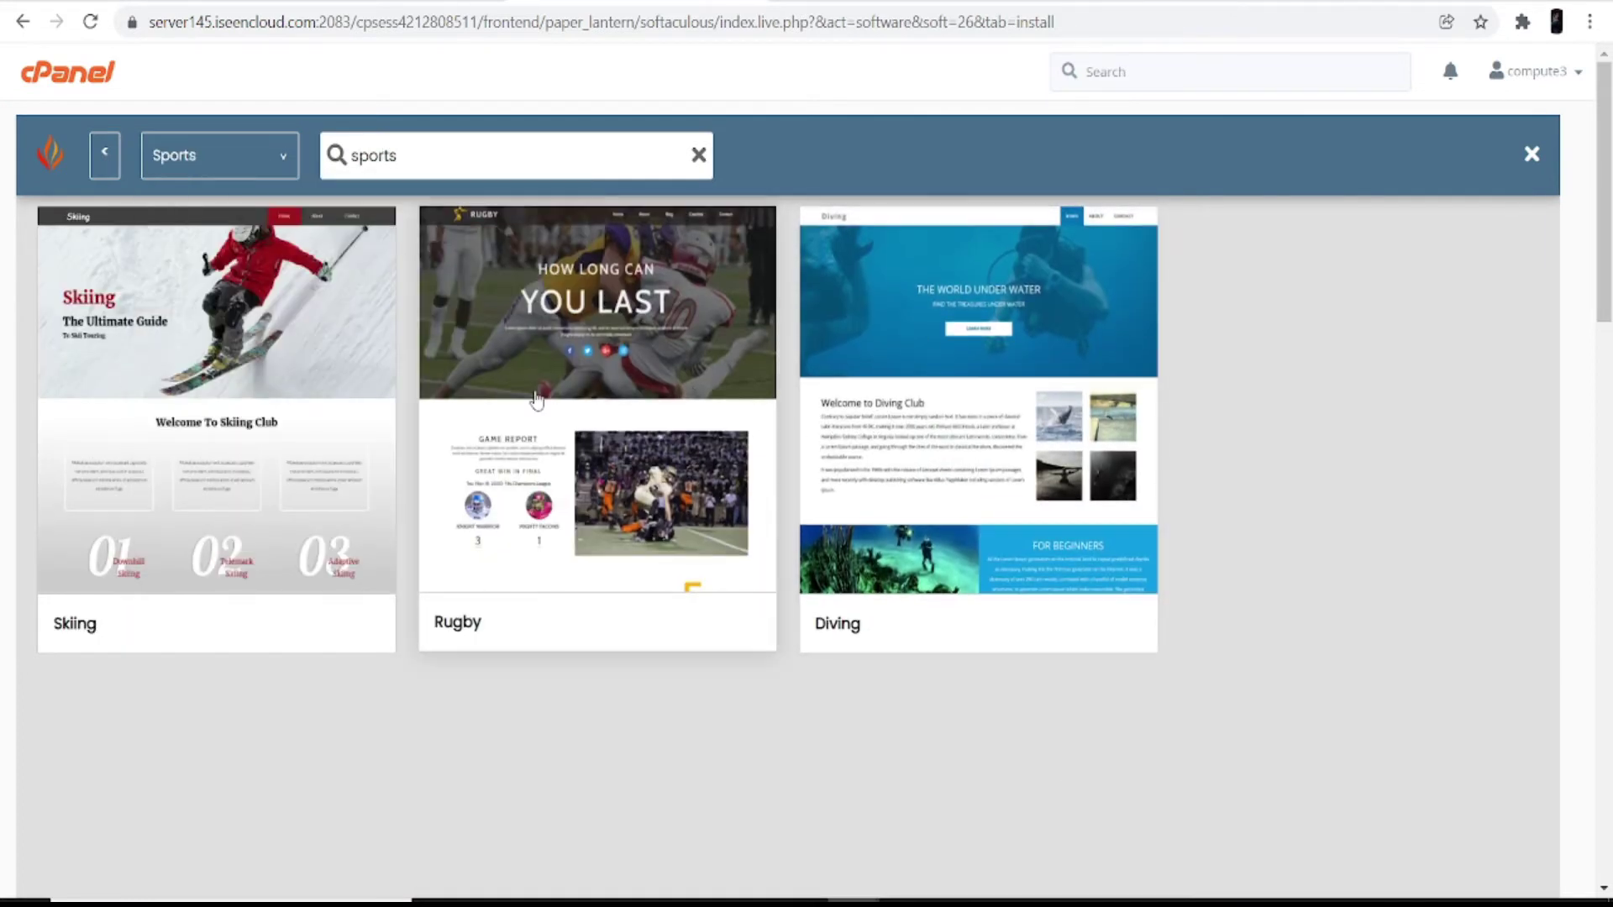
# Step: Select the Skiing theme and accept downloading its demo images from their sources
pyautogui.click(267, 366)
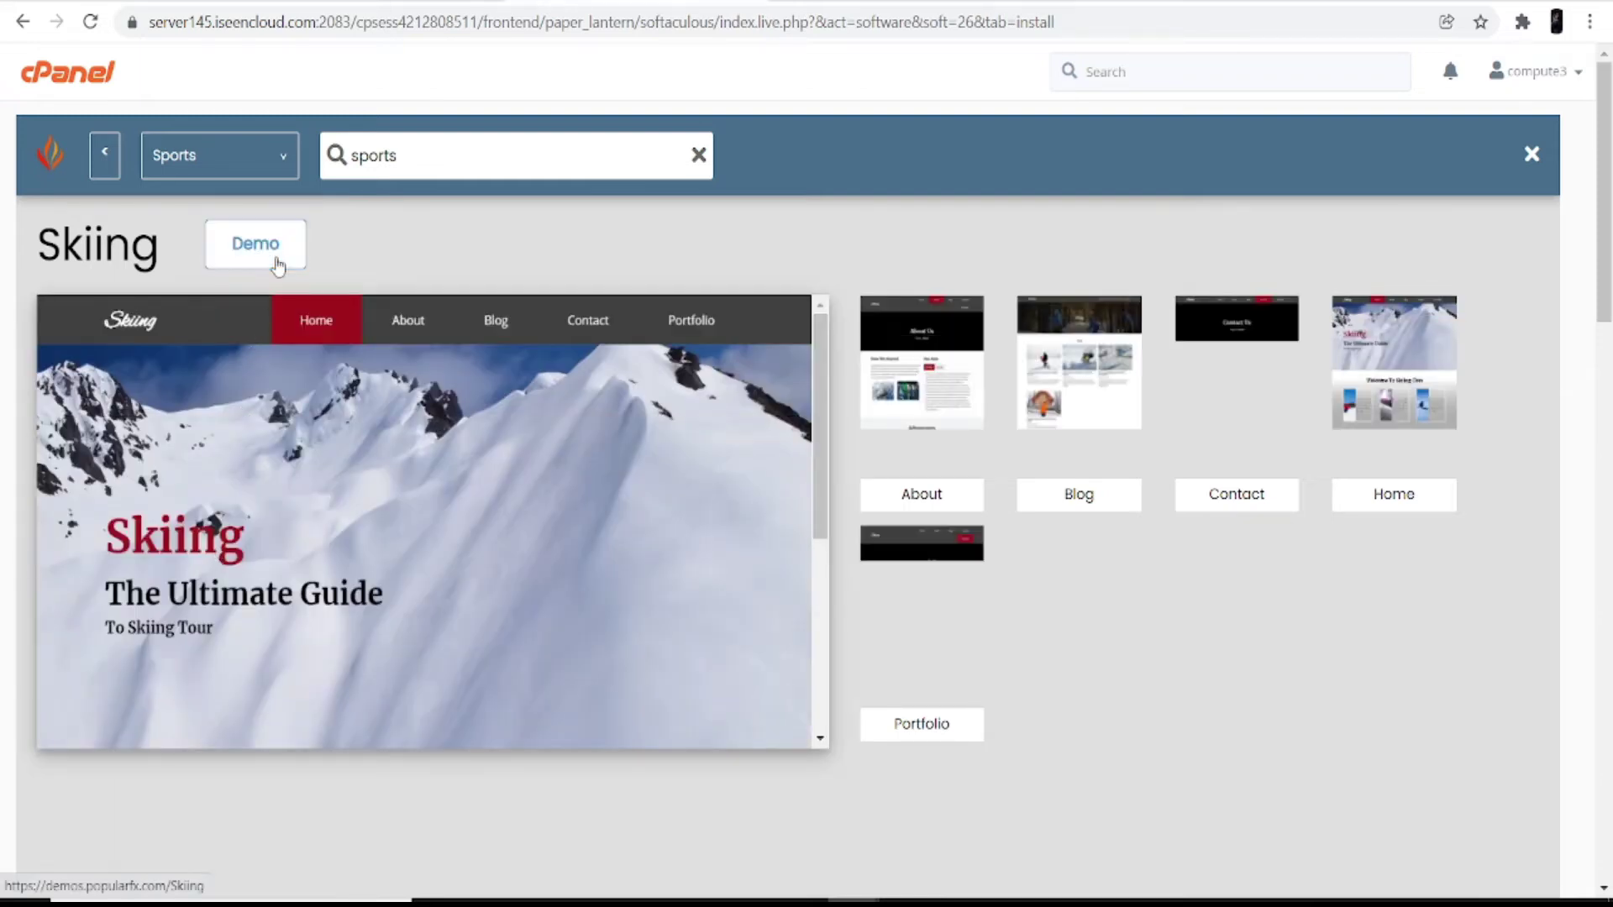
pyautogui.scroll(-3, 580, 522)
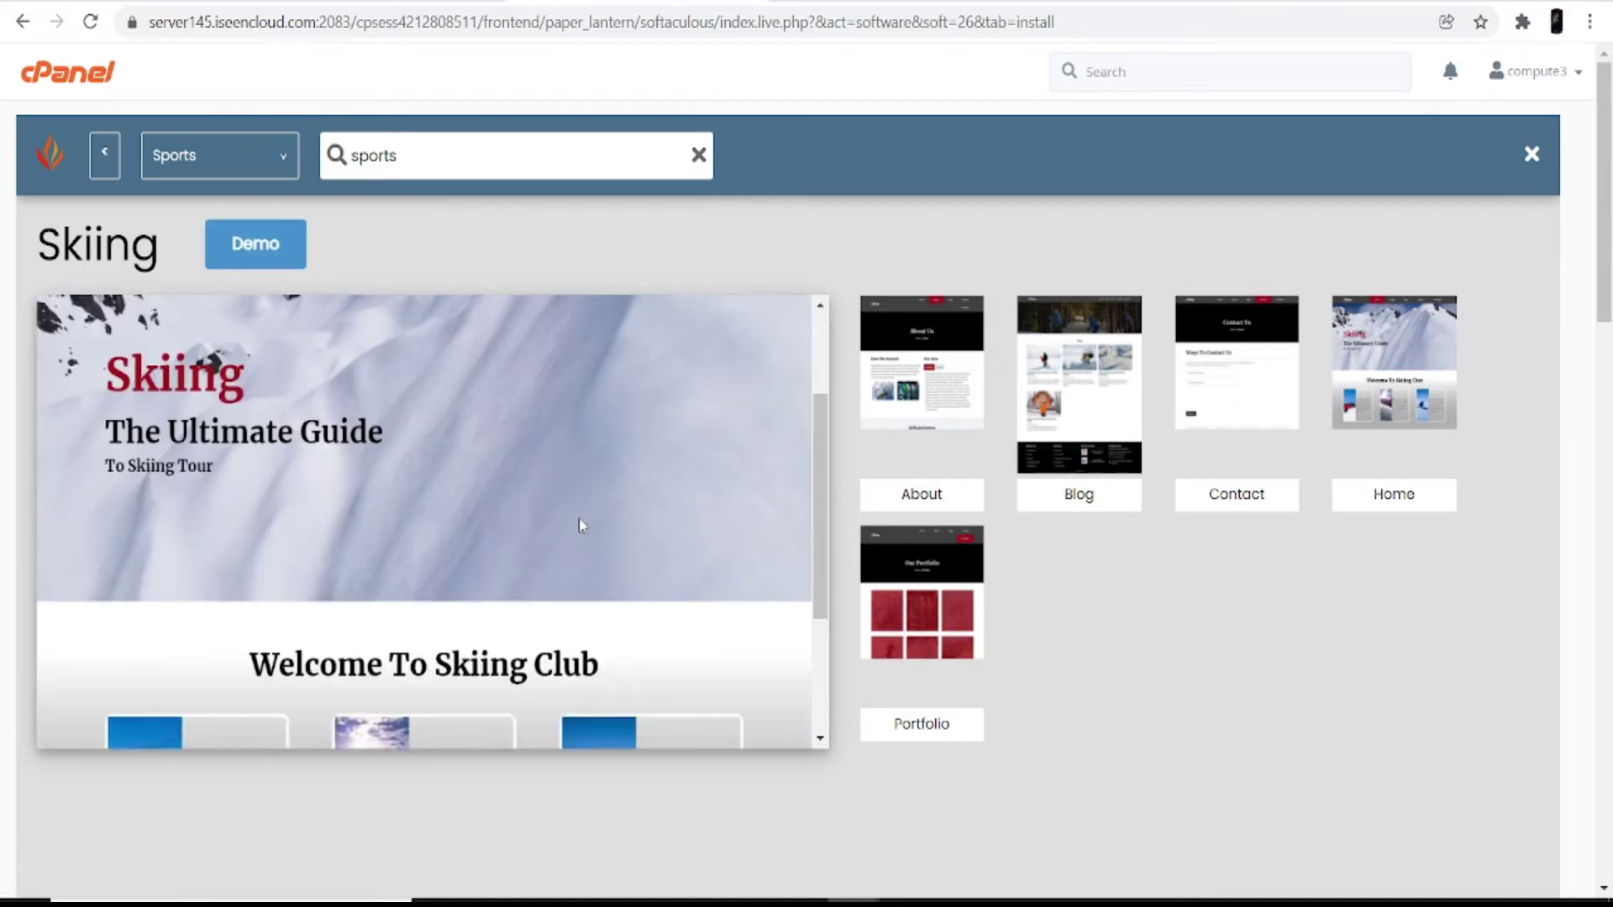
pyautogui.scroll(-3, 799, 507)
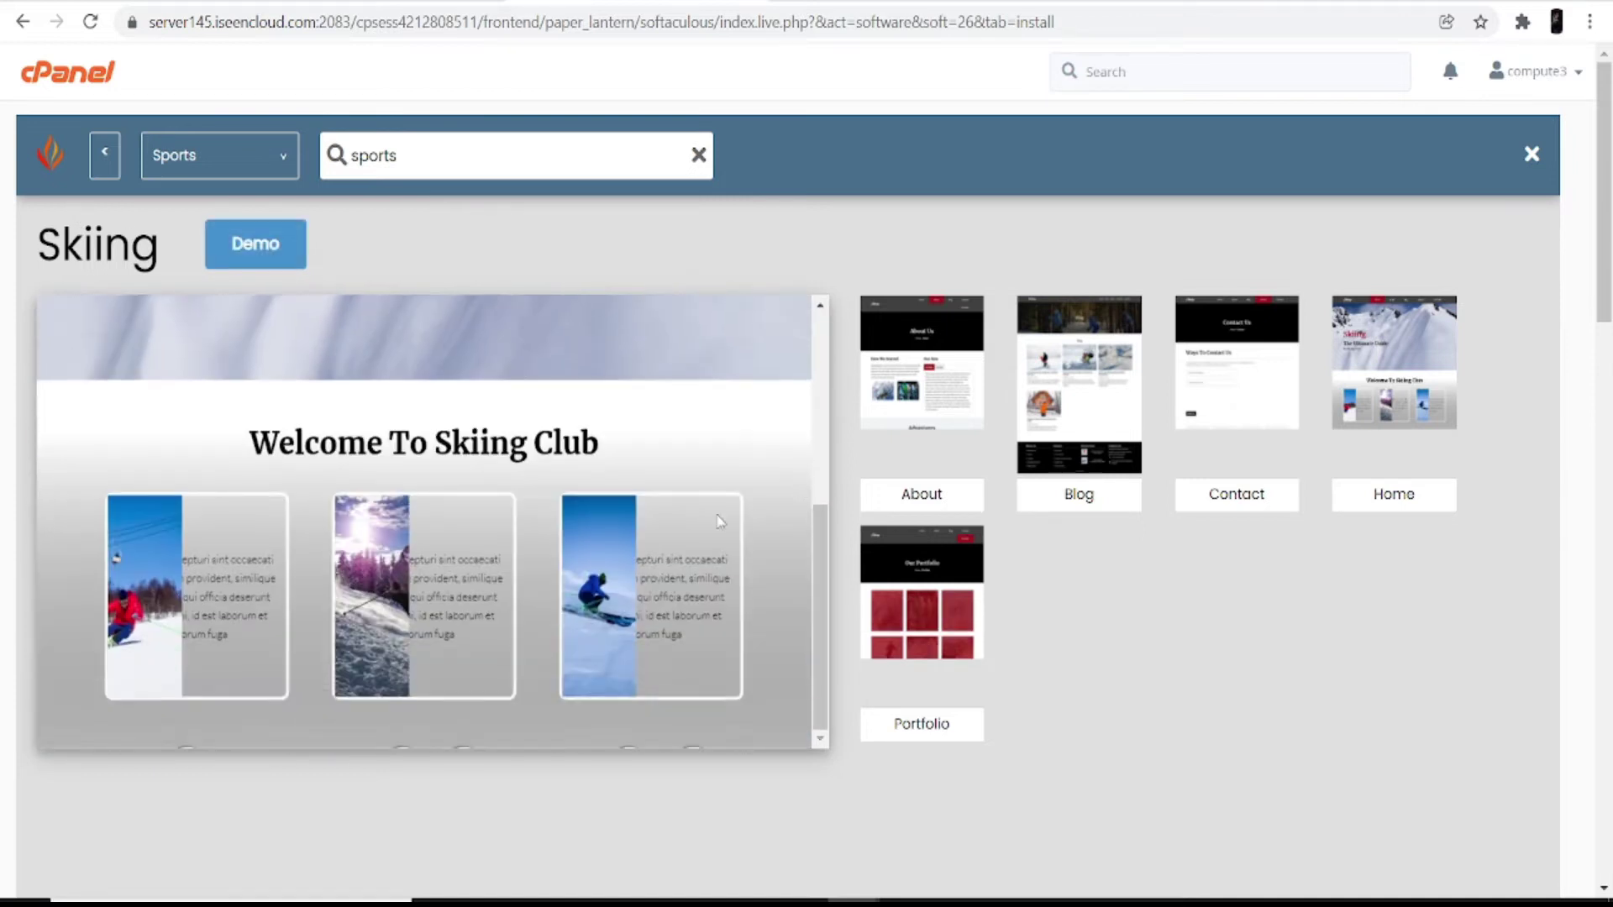
pyautogui.scroll(-10, 1257, 554)
pyautogui.scroll(-5, 1260, 571)
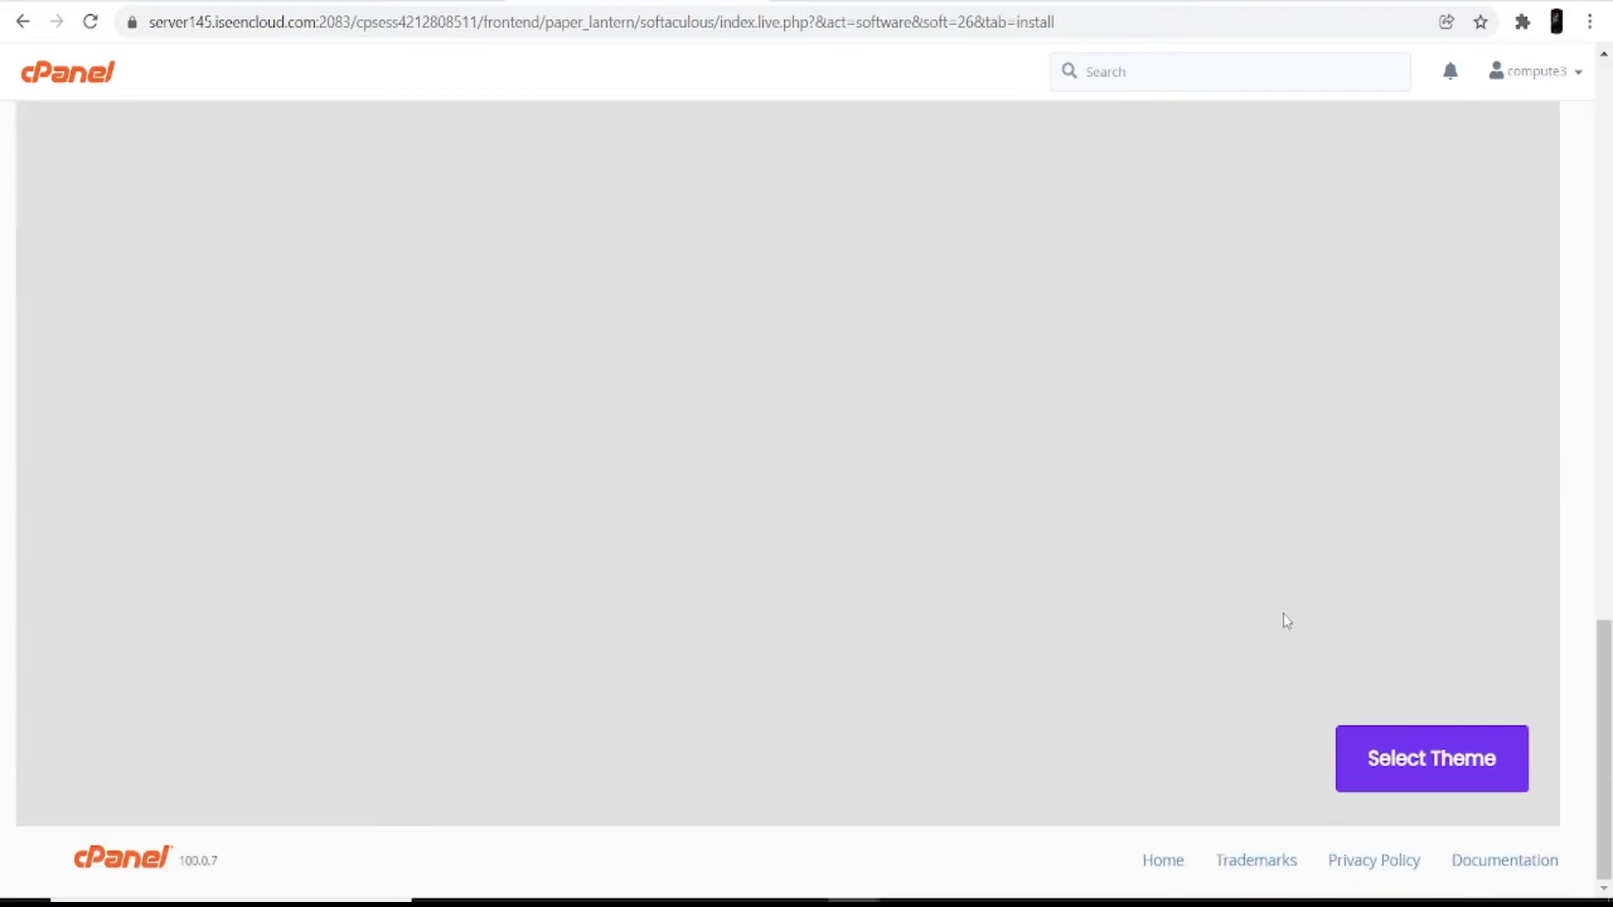
pyautogui.click(1434, 773)
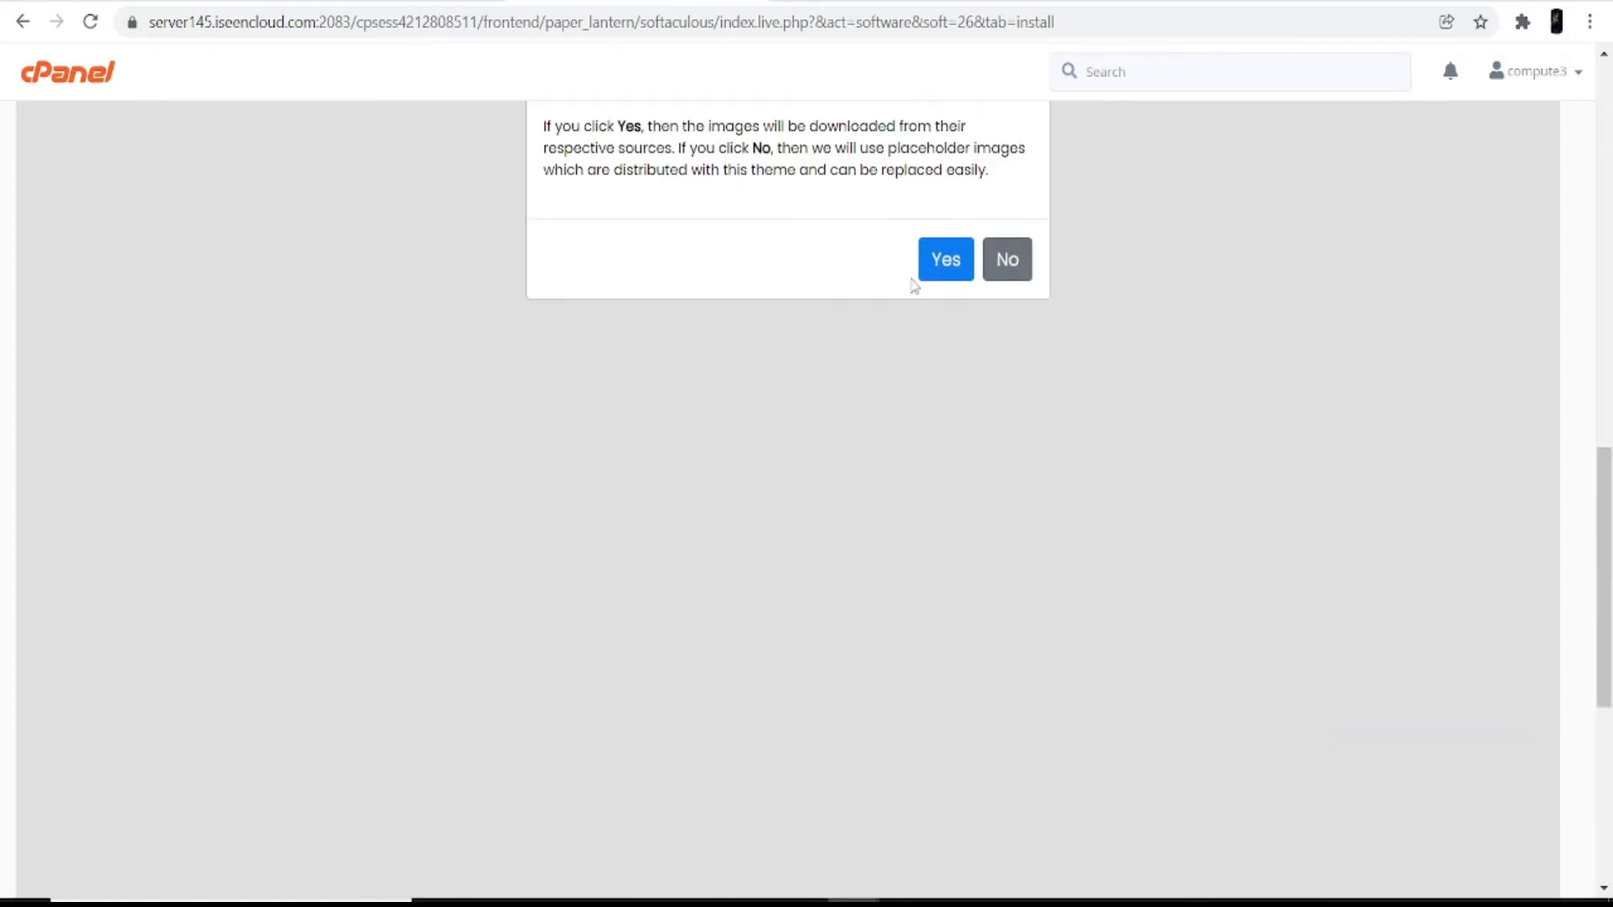
pyautogui.click(944, 260)
pyautogui.scroll(-3, 832, 601)
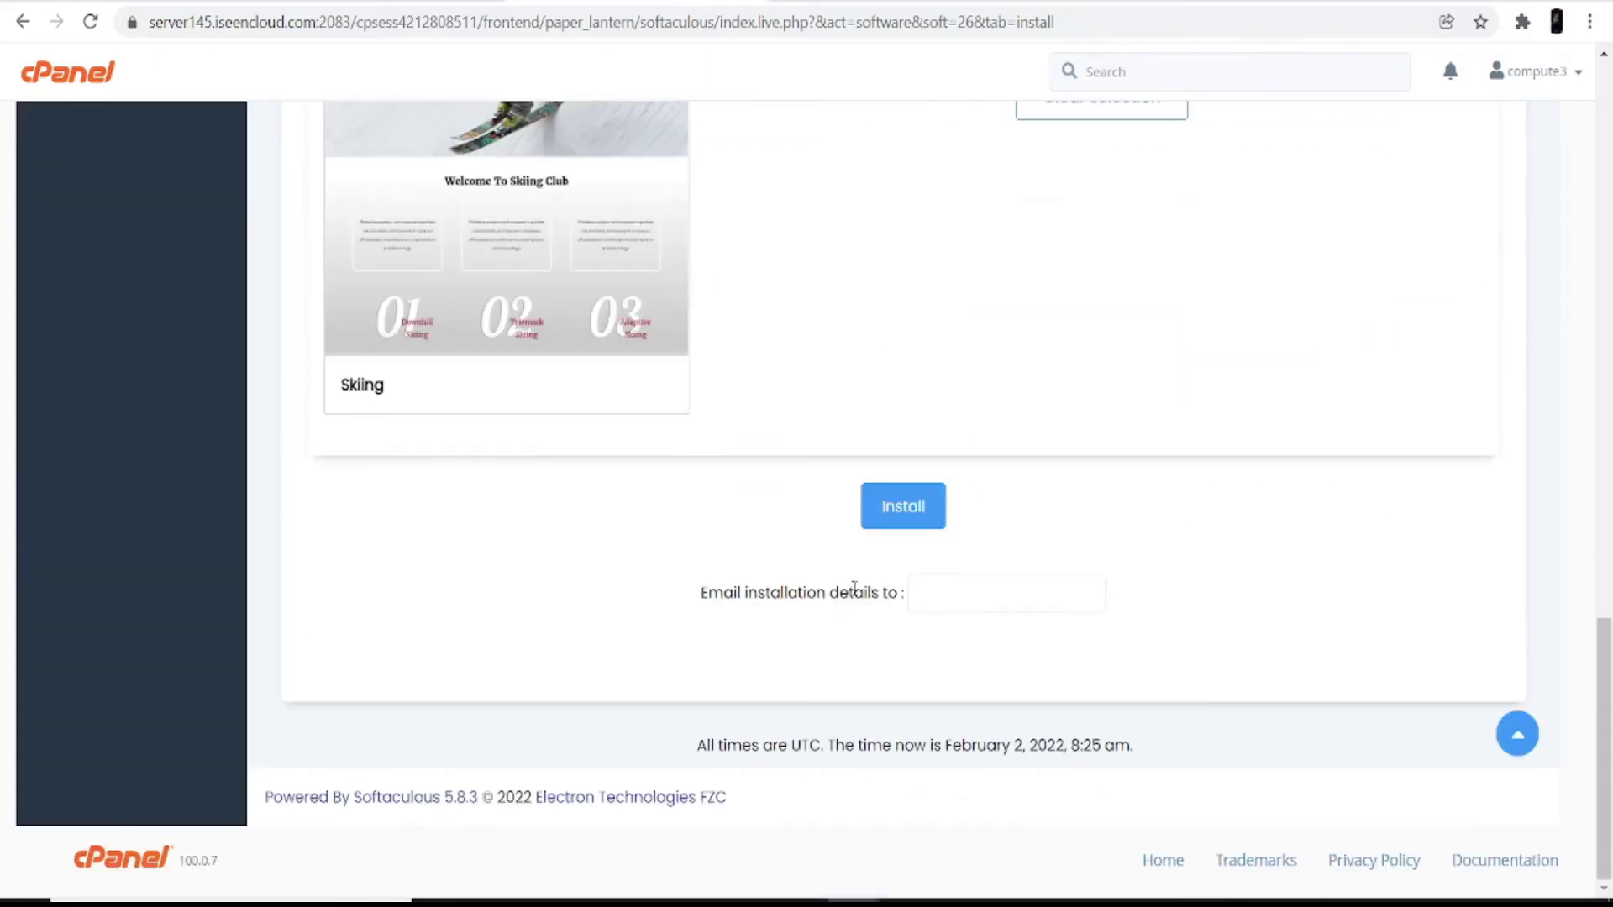
# Step: Run the WordPress installation and wait for the success page
pyautogui.click(899, 508)
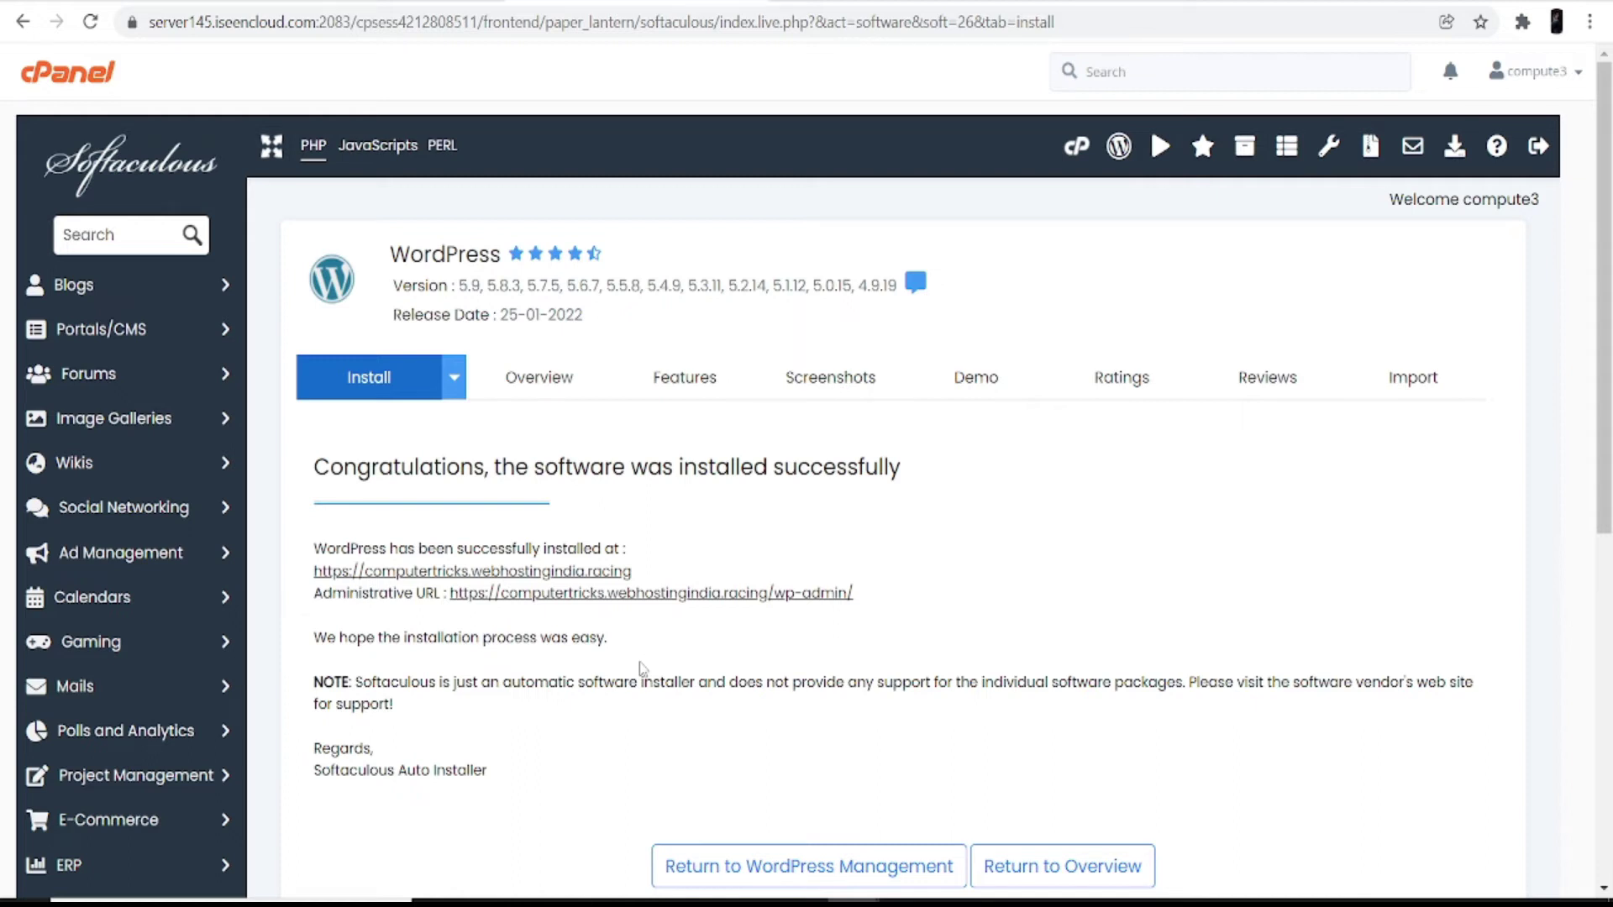
pyautogui.moveTo(314, 467); pyautogui.dragTo(924, 479)
pyautogui.click(865, 555)
# Step: View the new My Sport Club site, then return to the installation results page
pyautogui.click(580, 573)
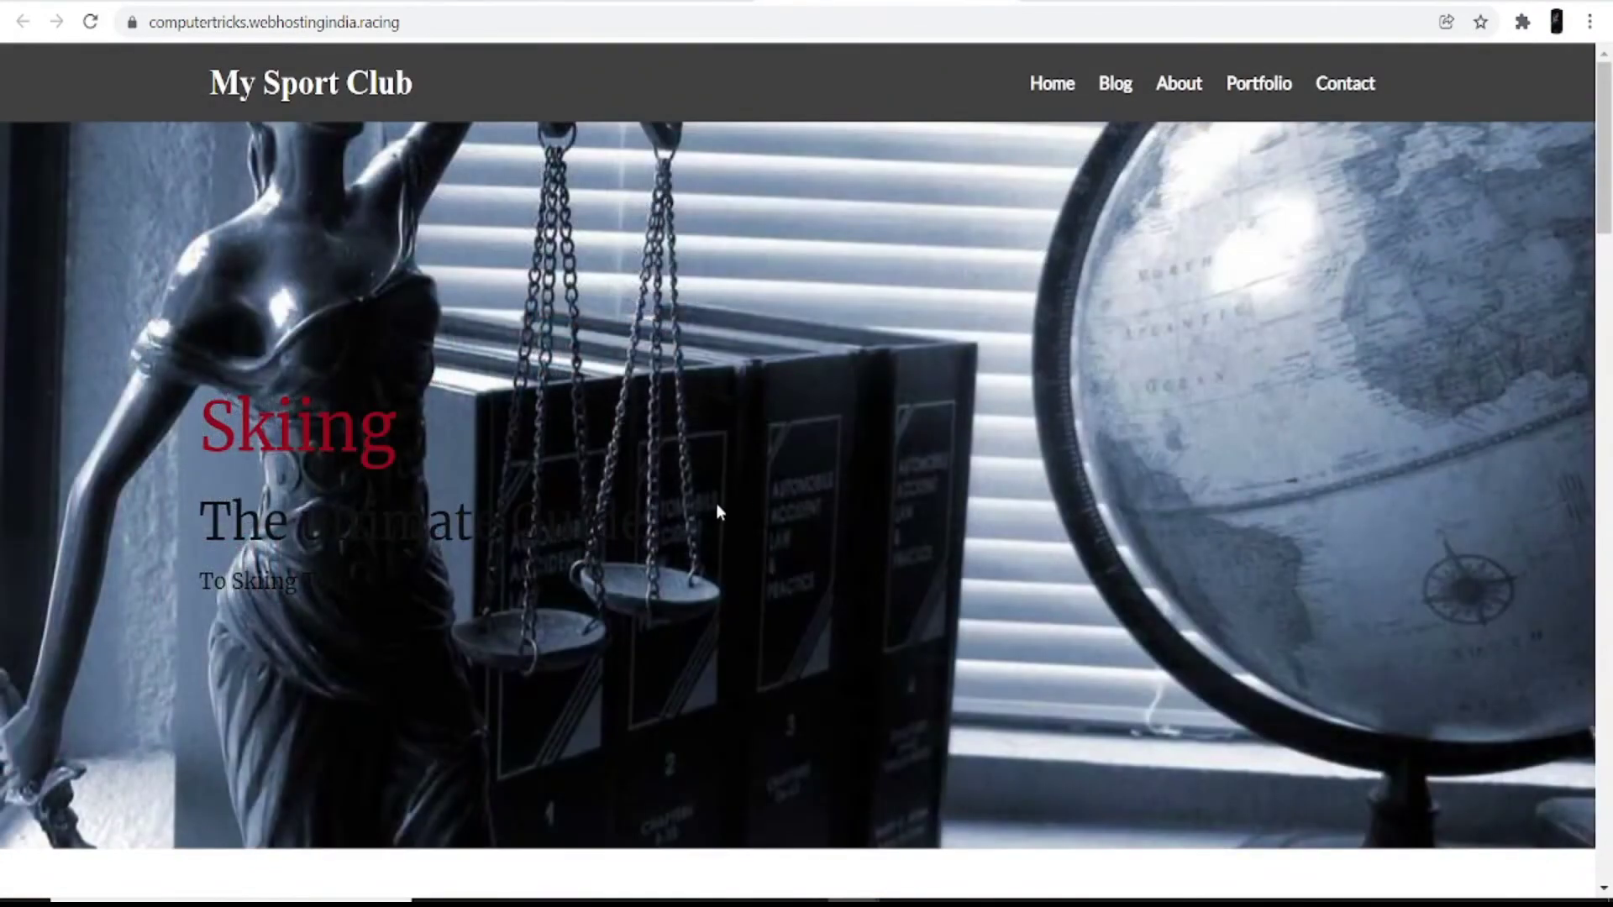
pyautogui.scroll(-15, 740, 473)
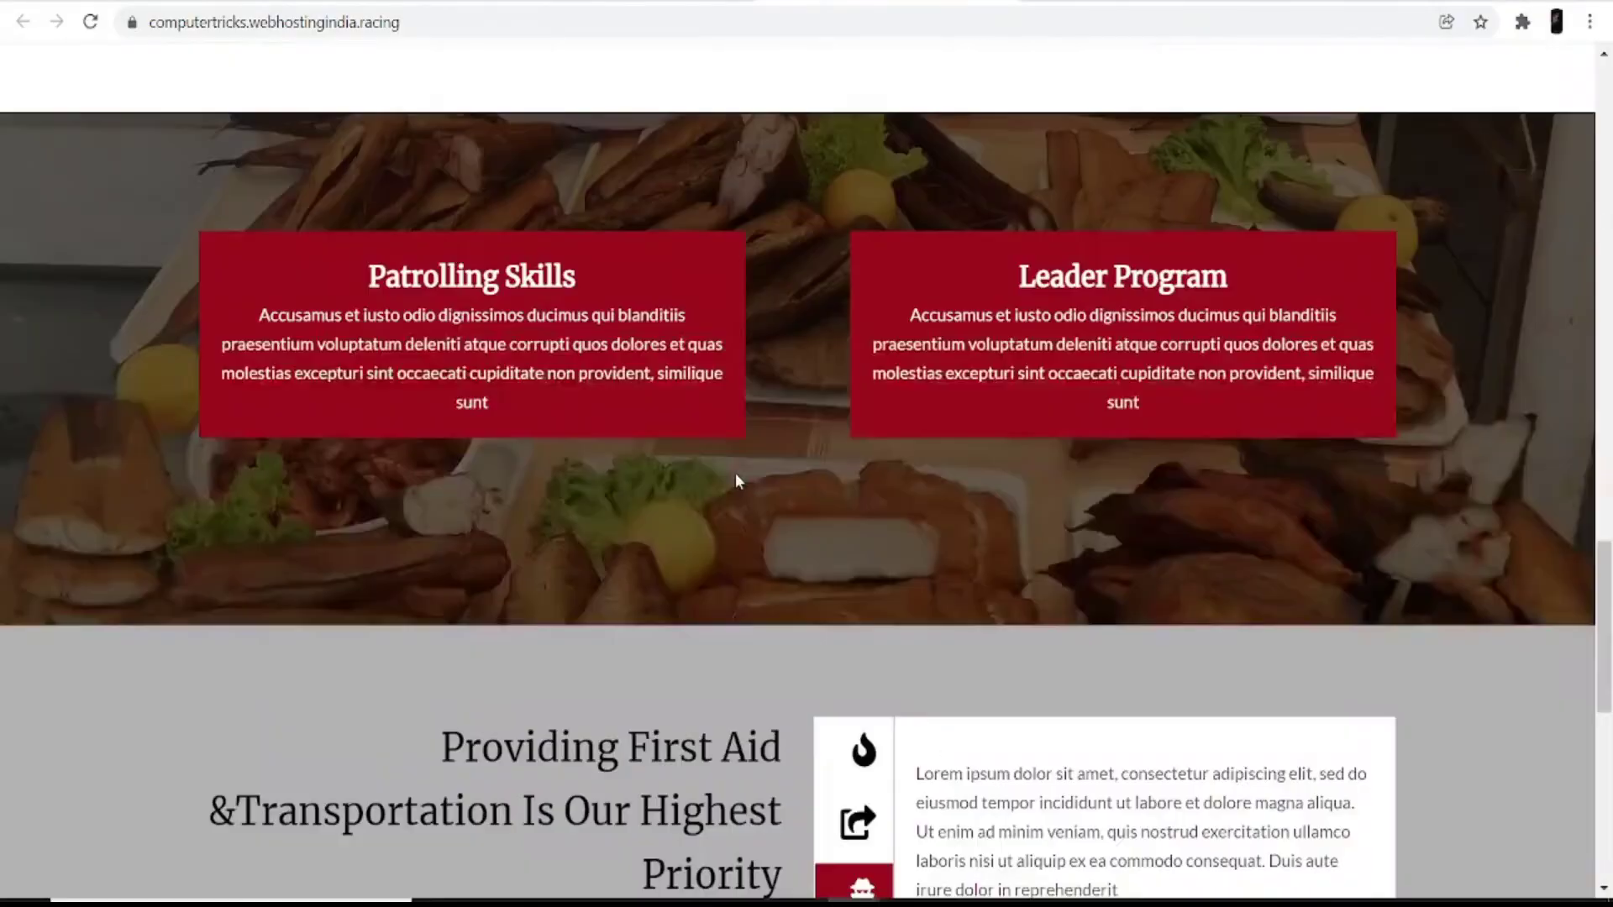
pyautogui.scroll(-5, 736, 473)
pyautogui.scroll(15, 734, 472)
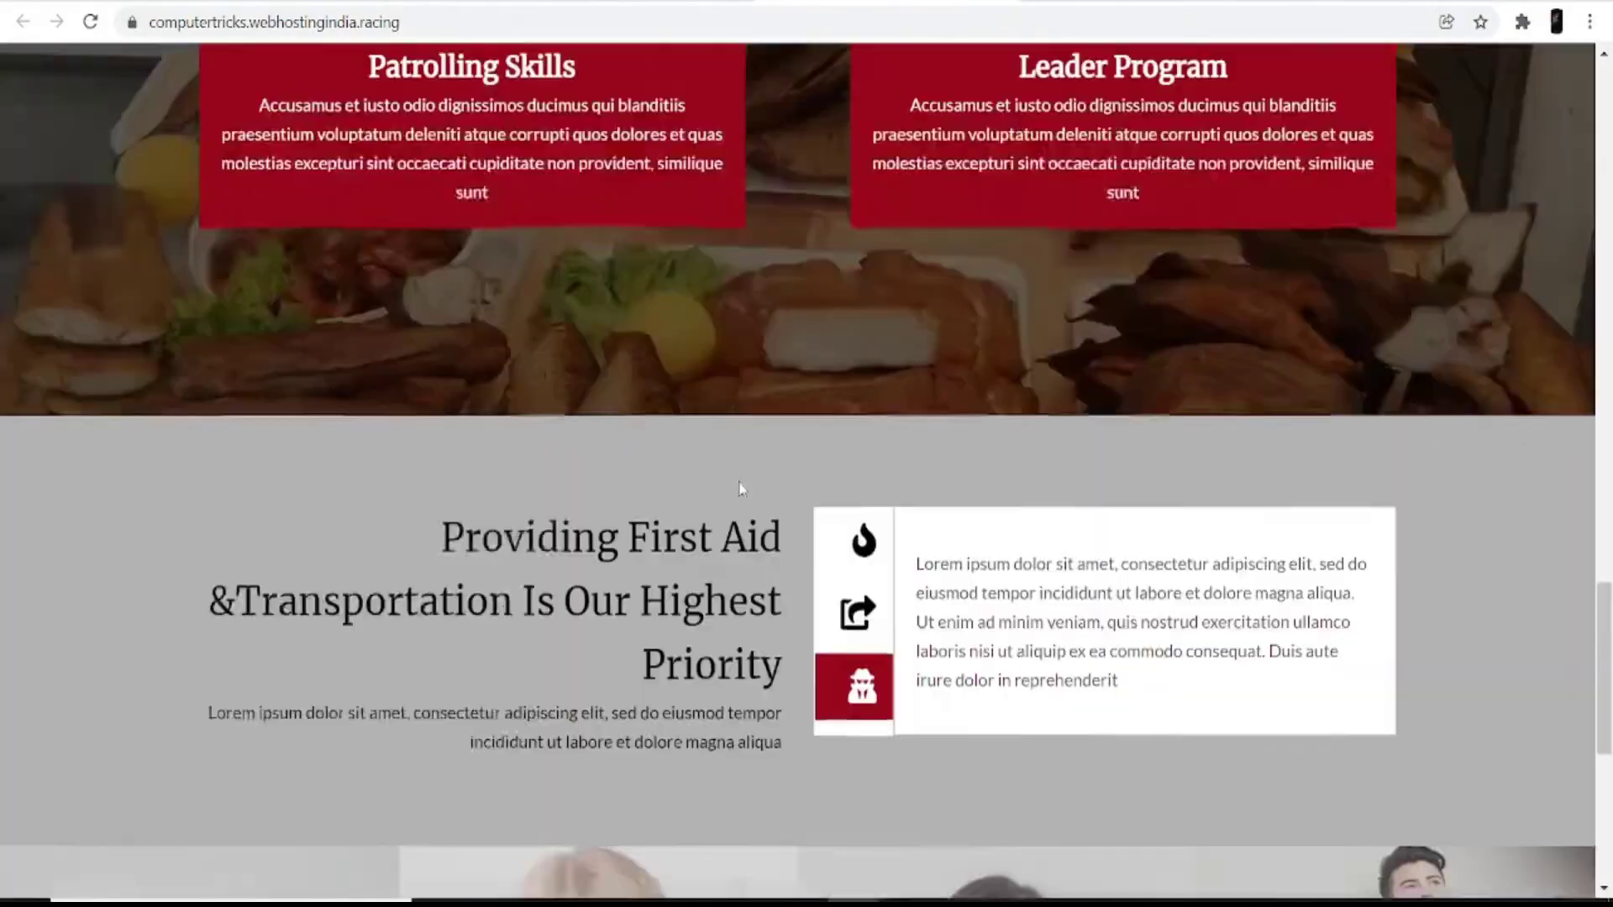
pyautogui.hotkey('ctrl', 'shift', 'Tab')
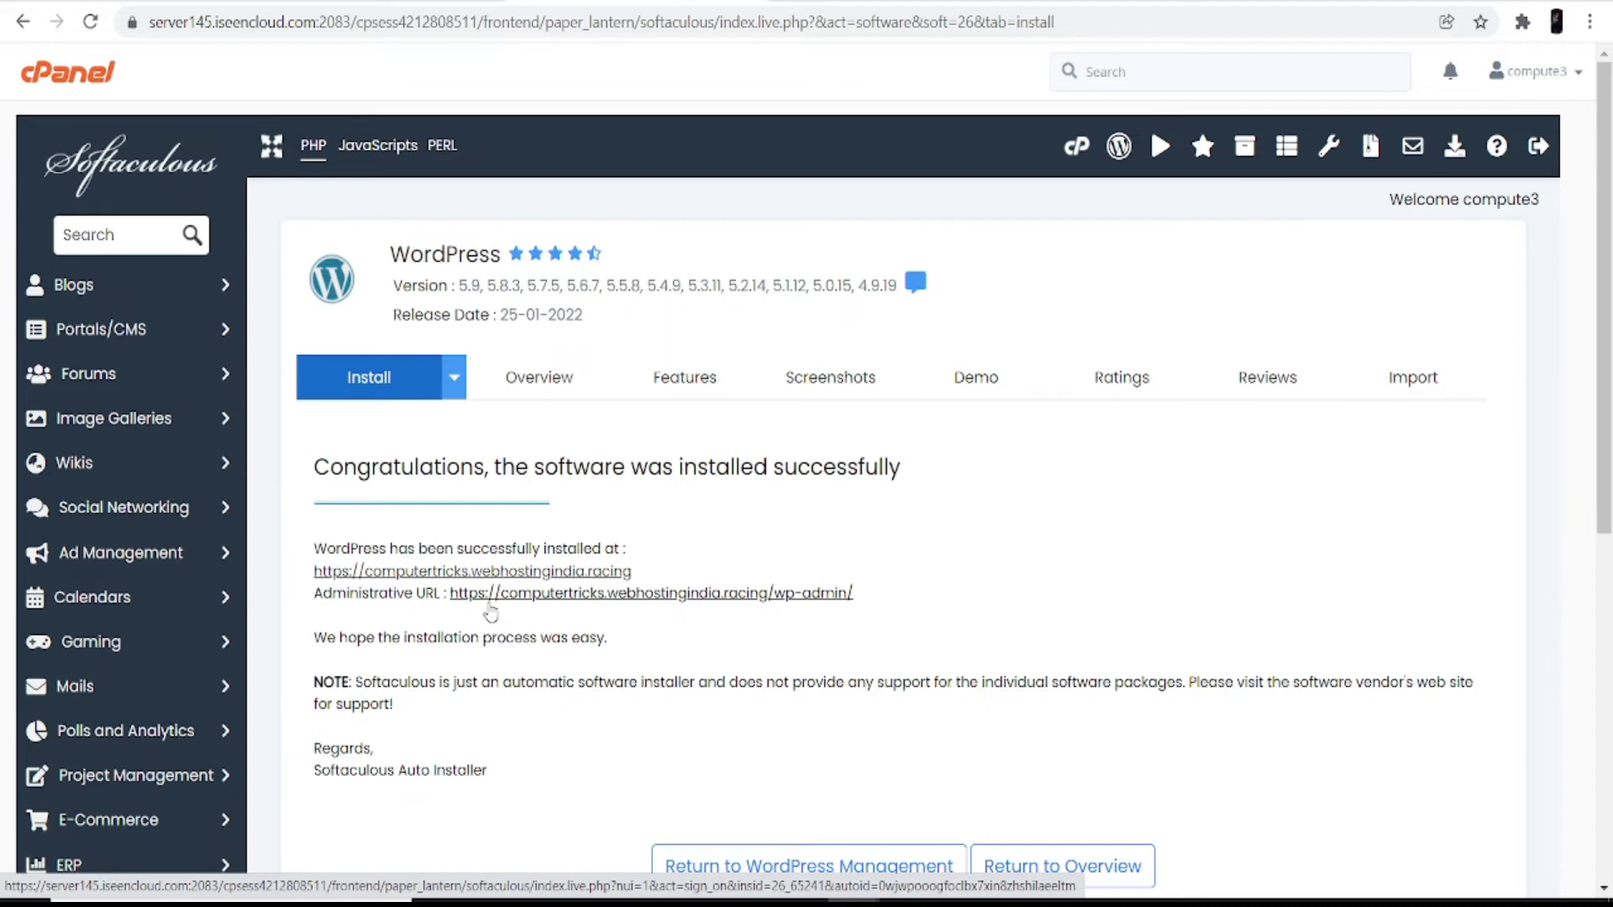
# Step: Enter the my sport club wp-admin dashboard and explore its Welcome panel and sidebar menus
pyautogui.click(494, 599)
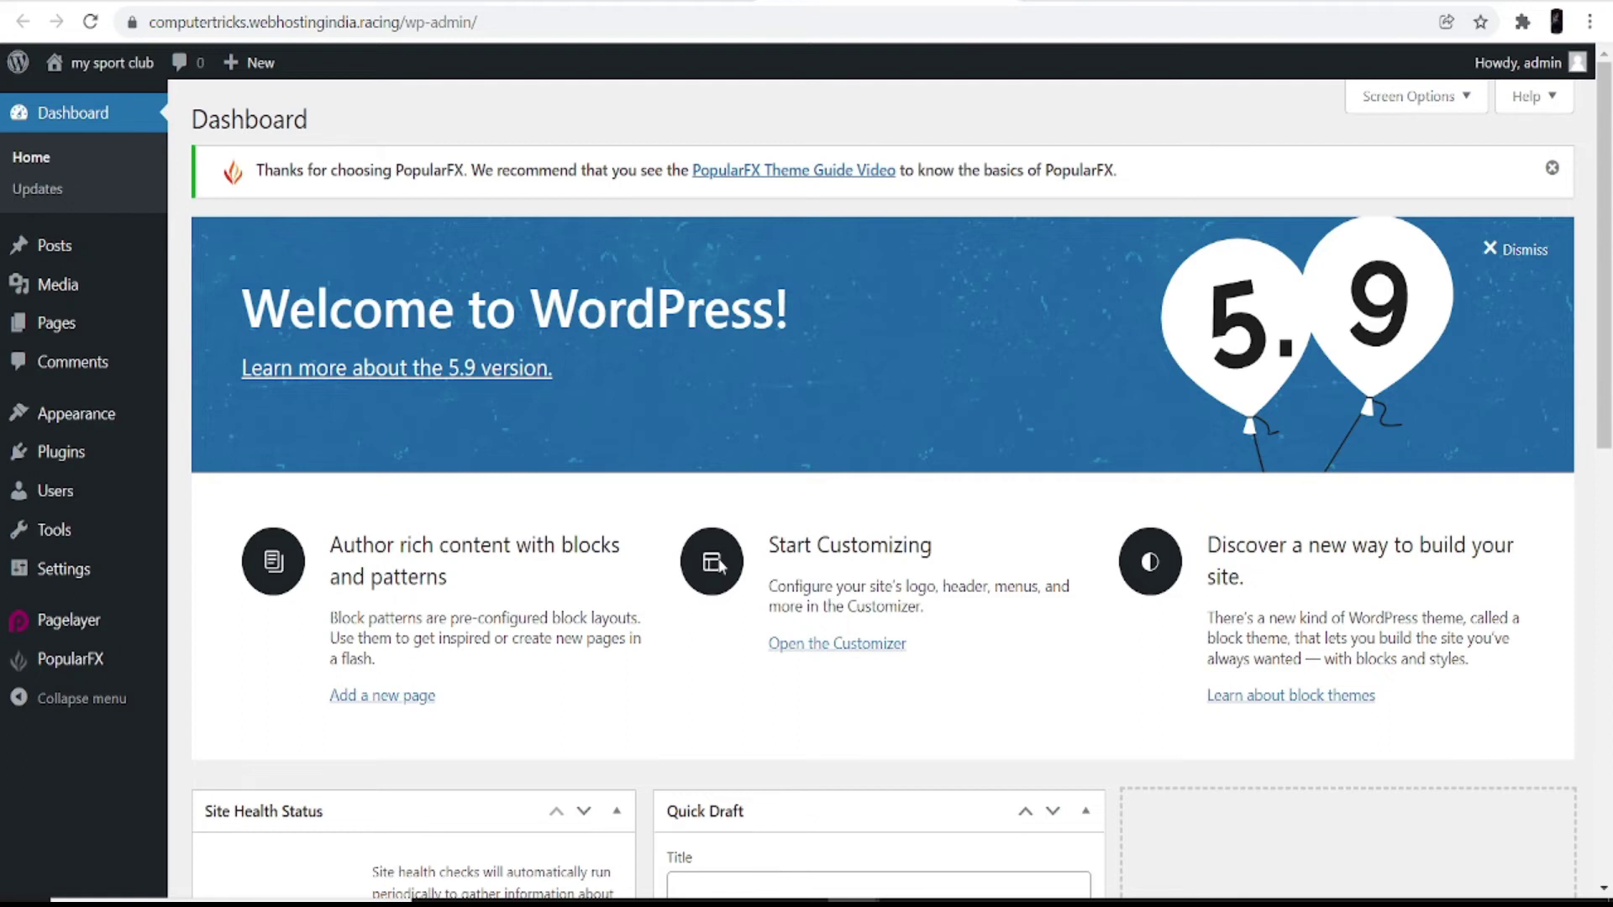
pyautogui.scroll(-5, 756, 637)
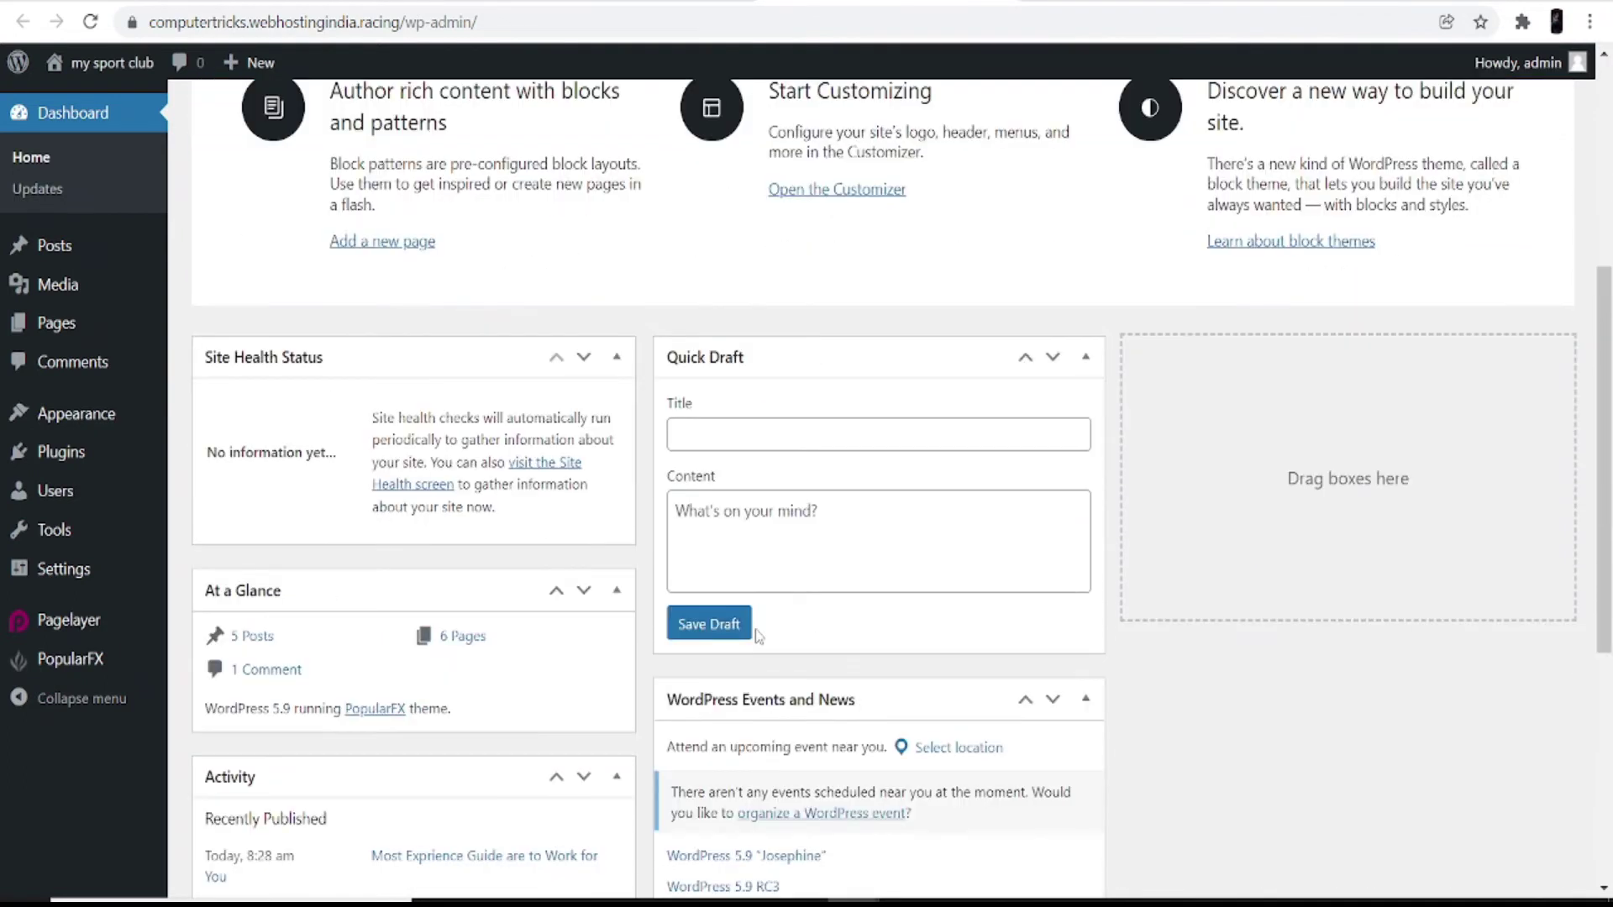
pyautogui.scroll(-3, 756, 632)
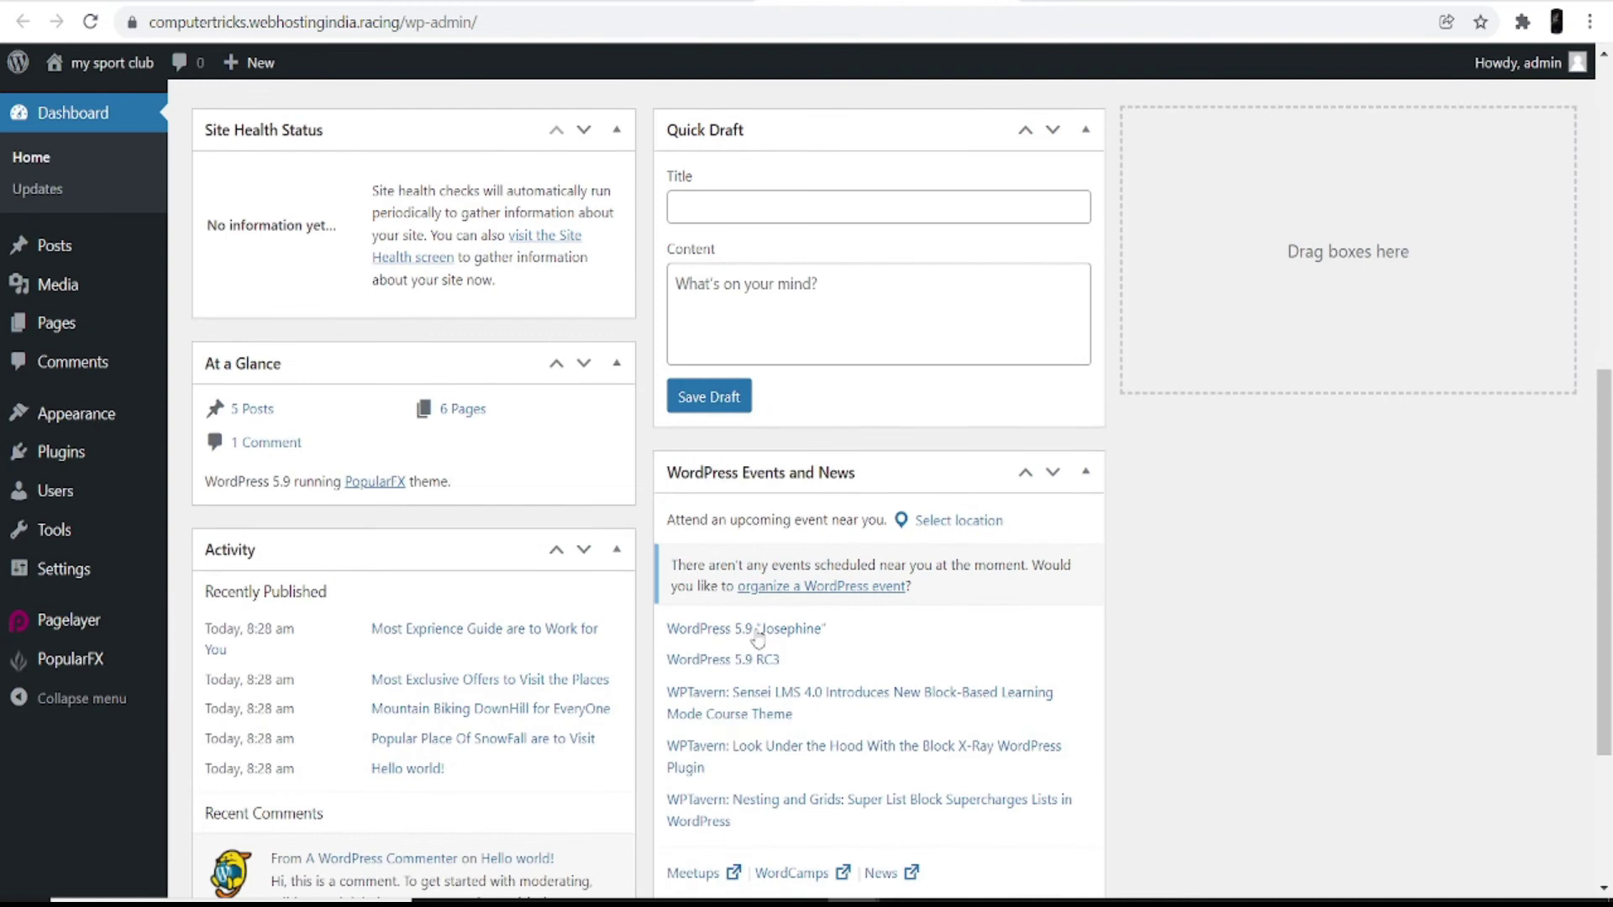
pyautogui.scroll(1, 756, 630)
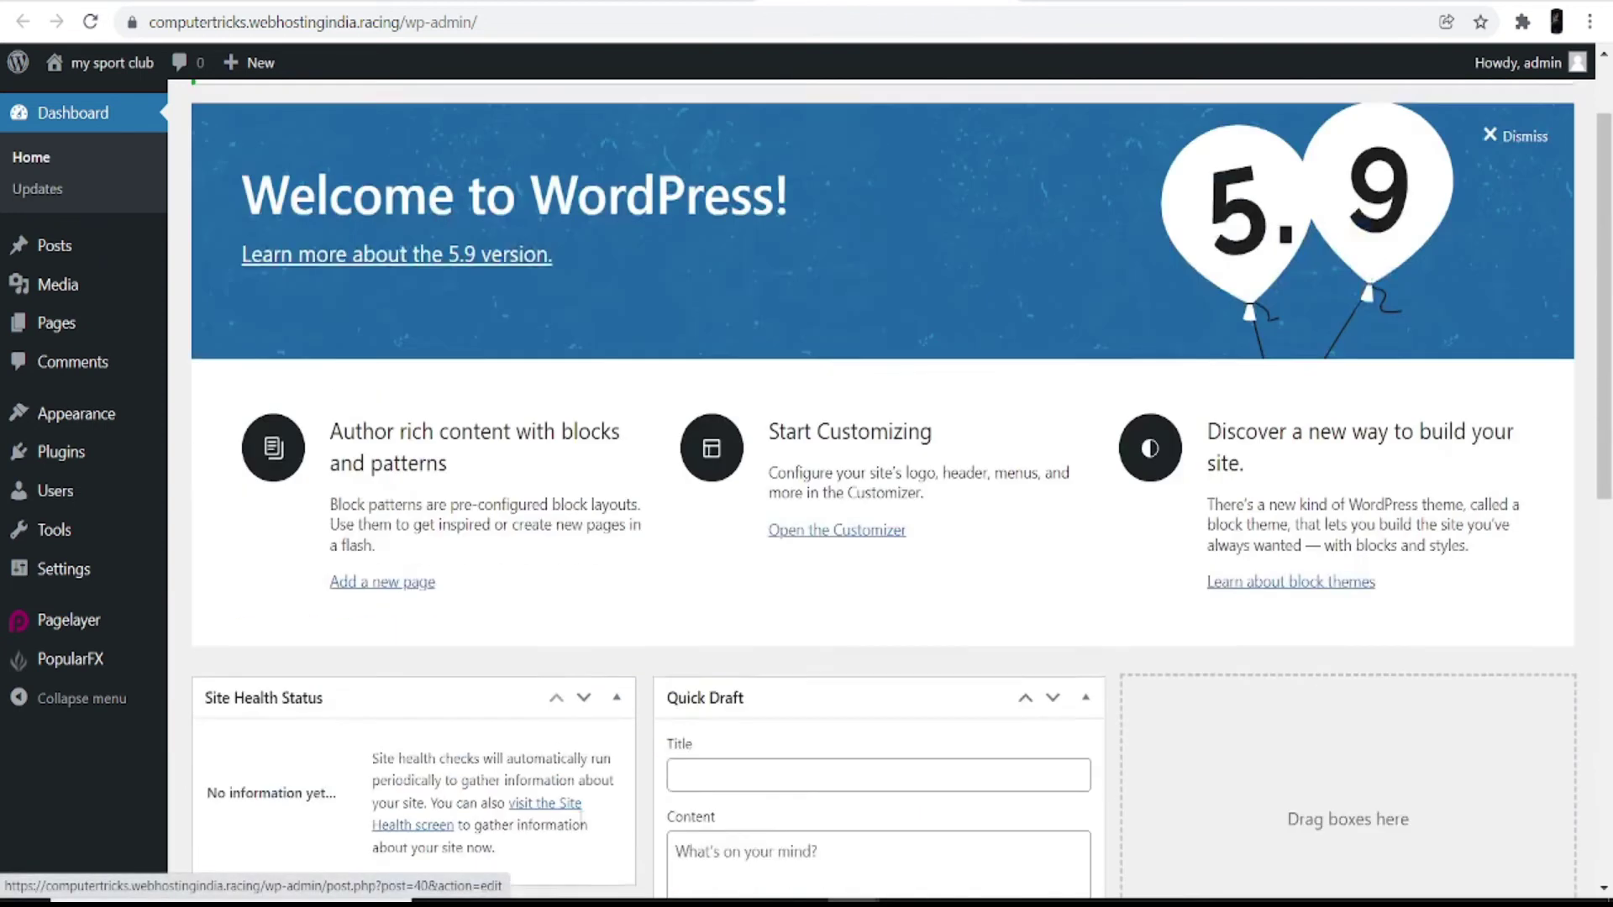
pyautogui.scroll(6, 580, 827)
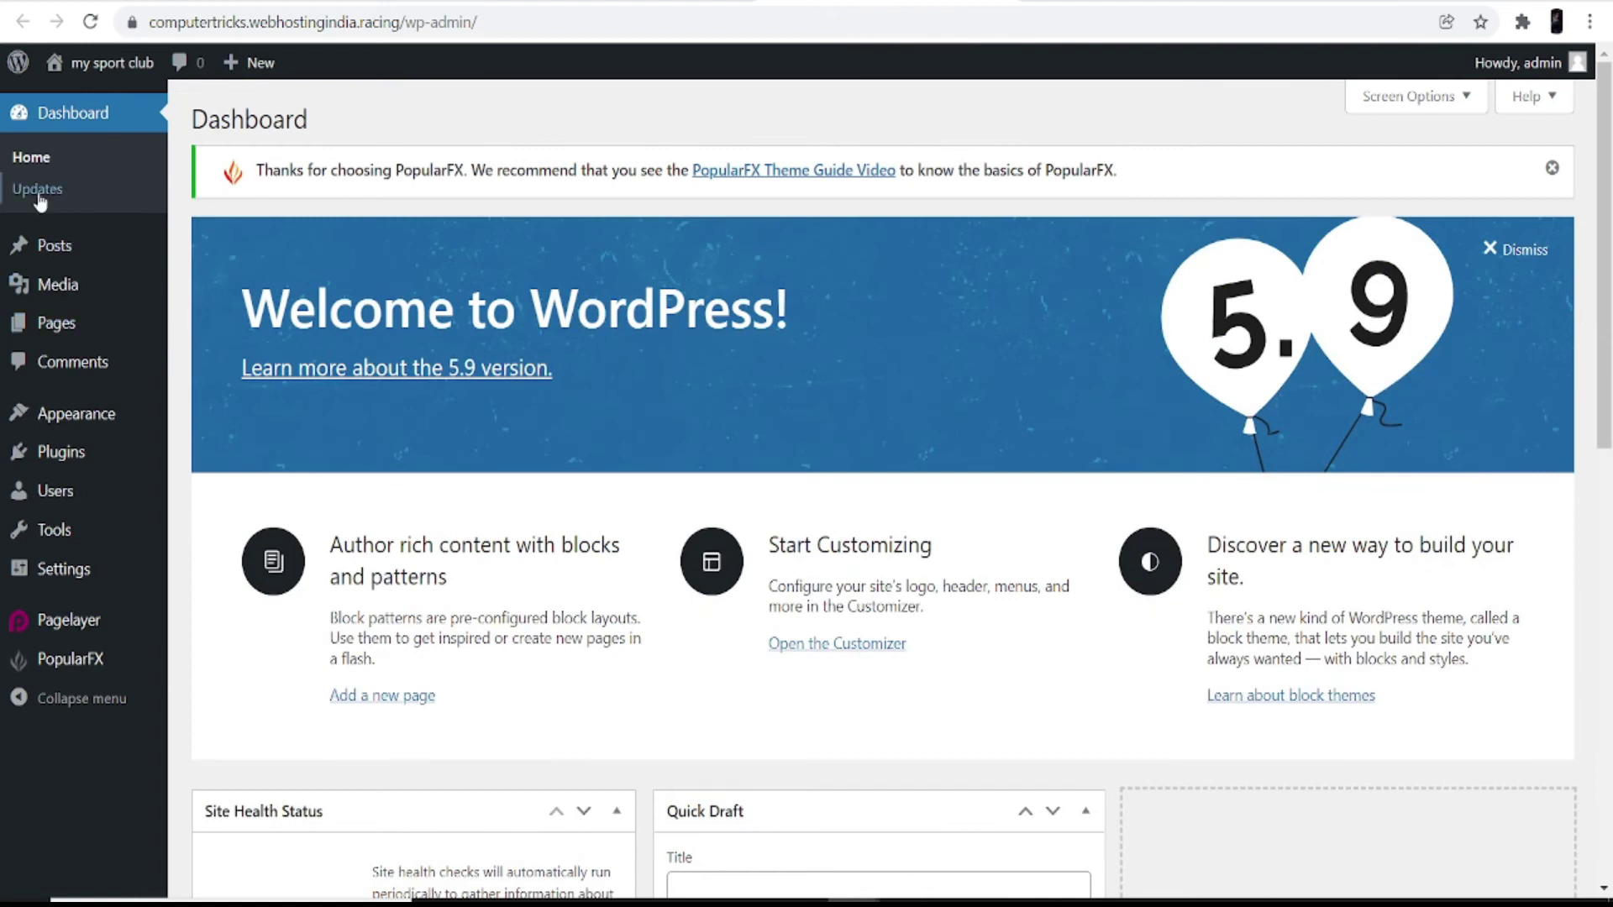
pyautogui.moveTo(76, 242)
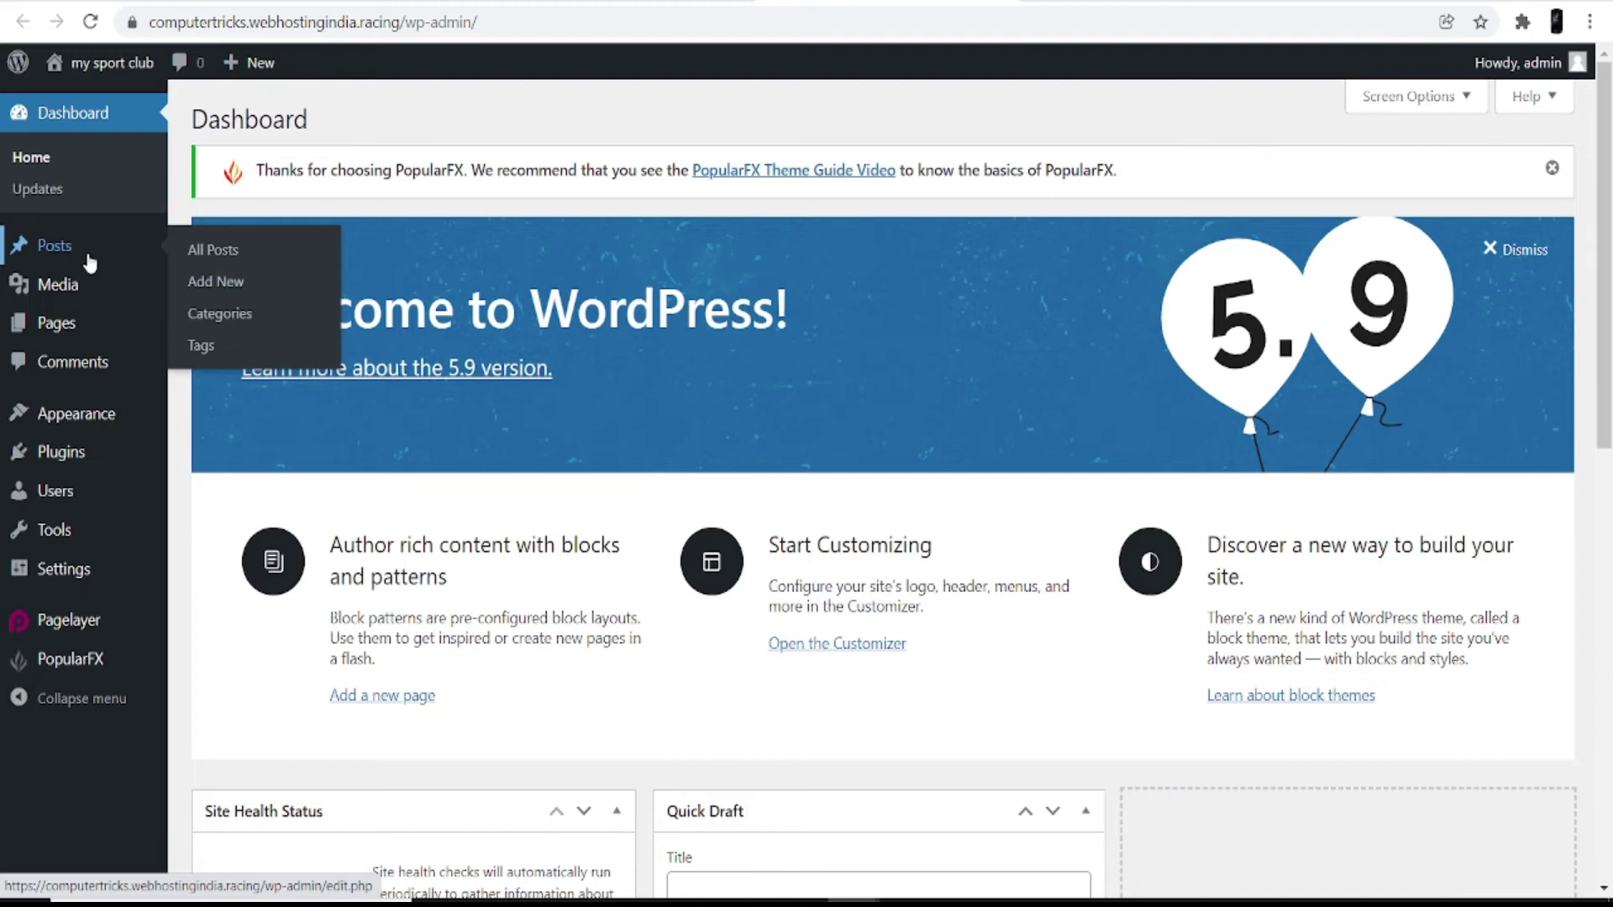
pyautogui.moveTo(78, 300)
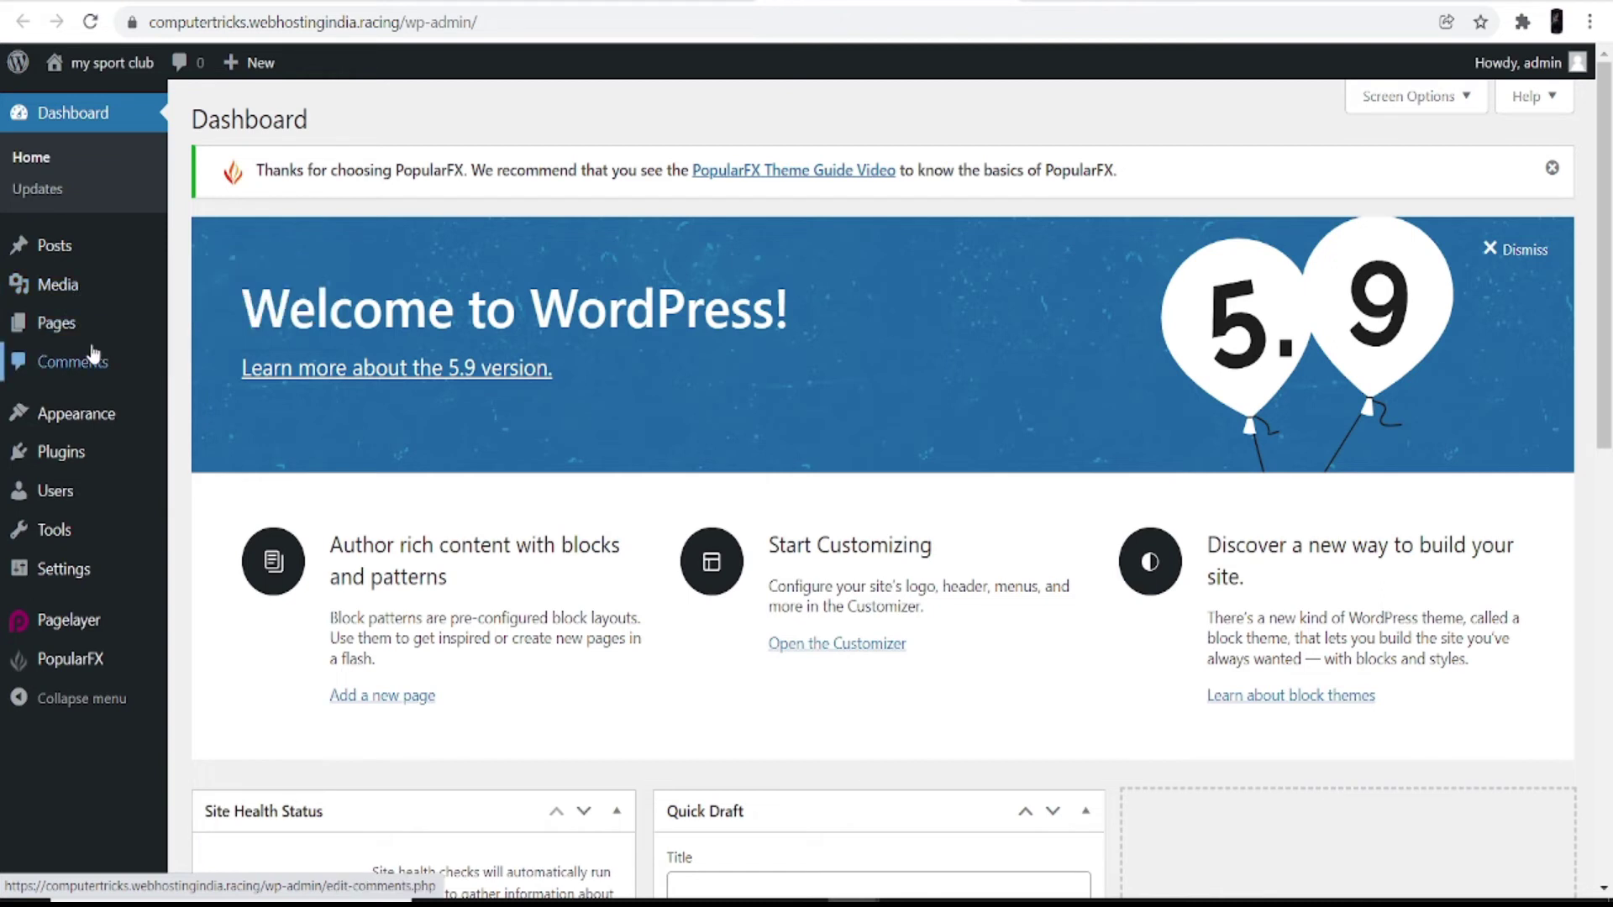
pyautogui.moveTo(77, 335)
pyautogui.moveTo(116, 429)
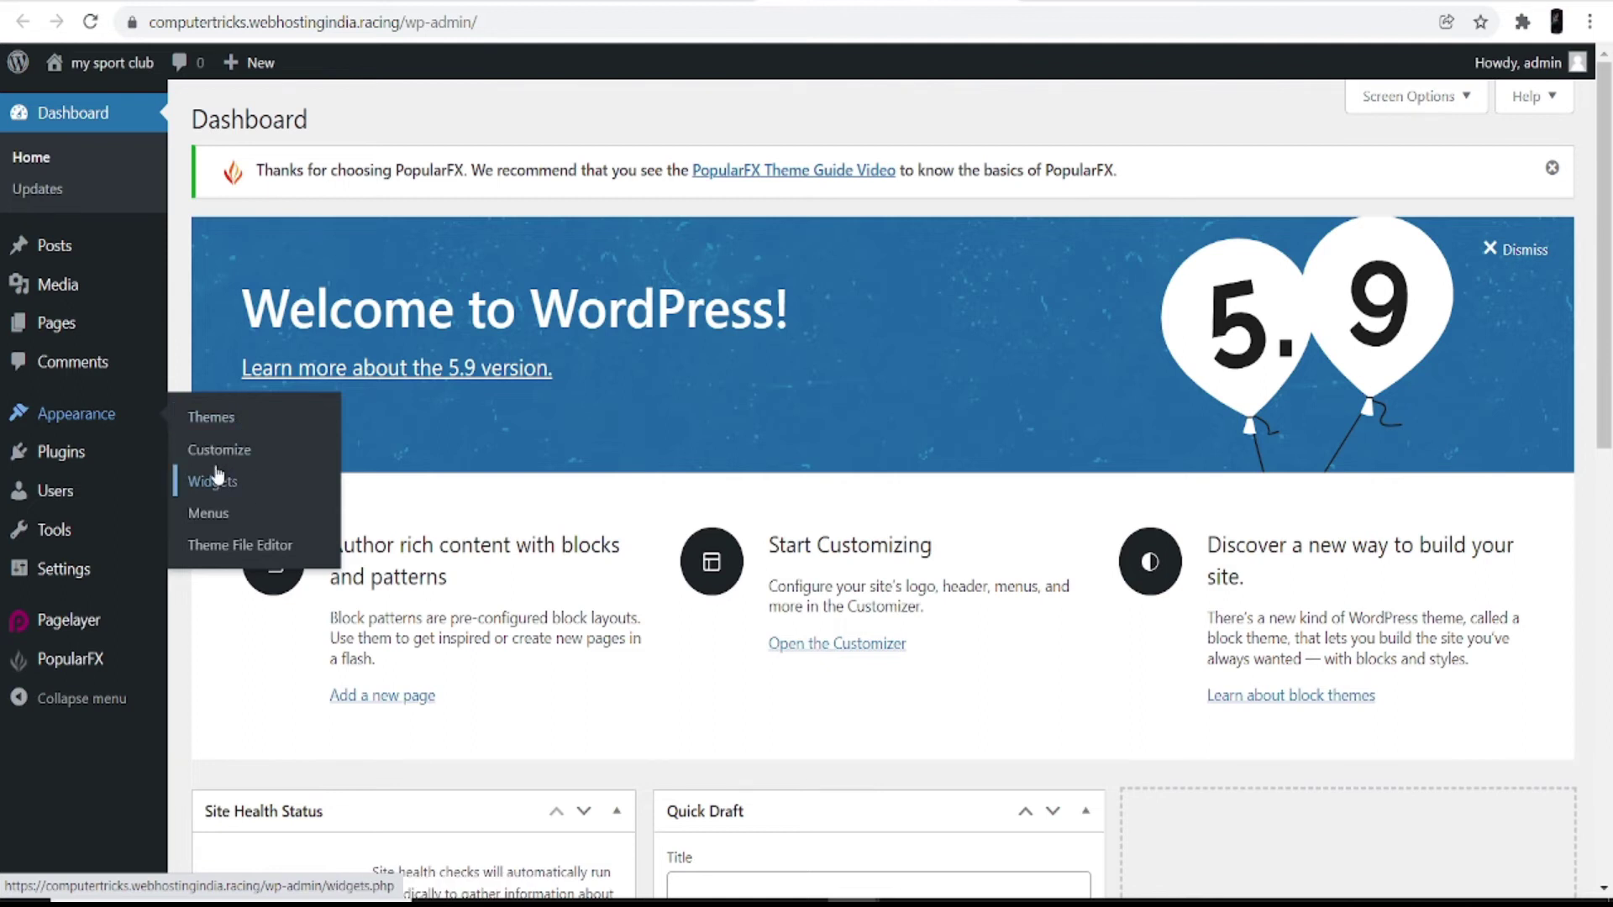
pyautogui.moveTo(79, 475)
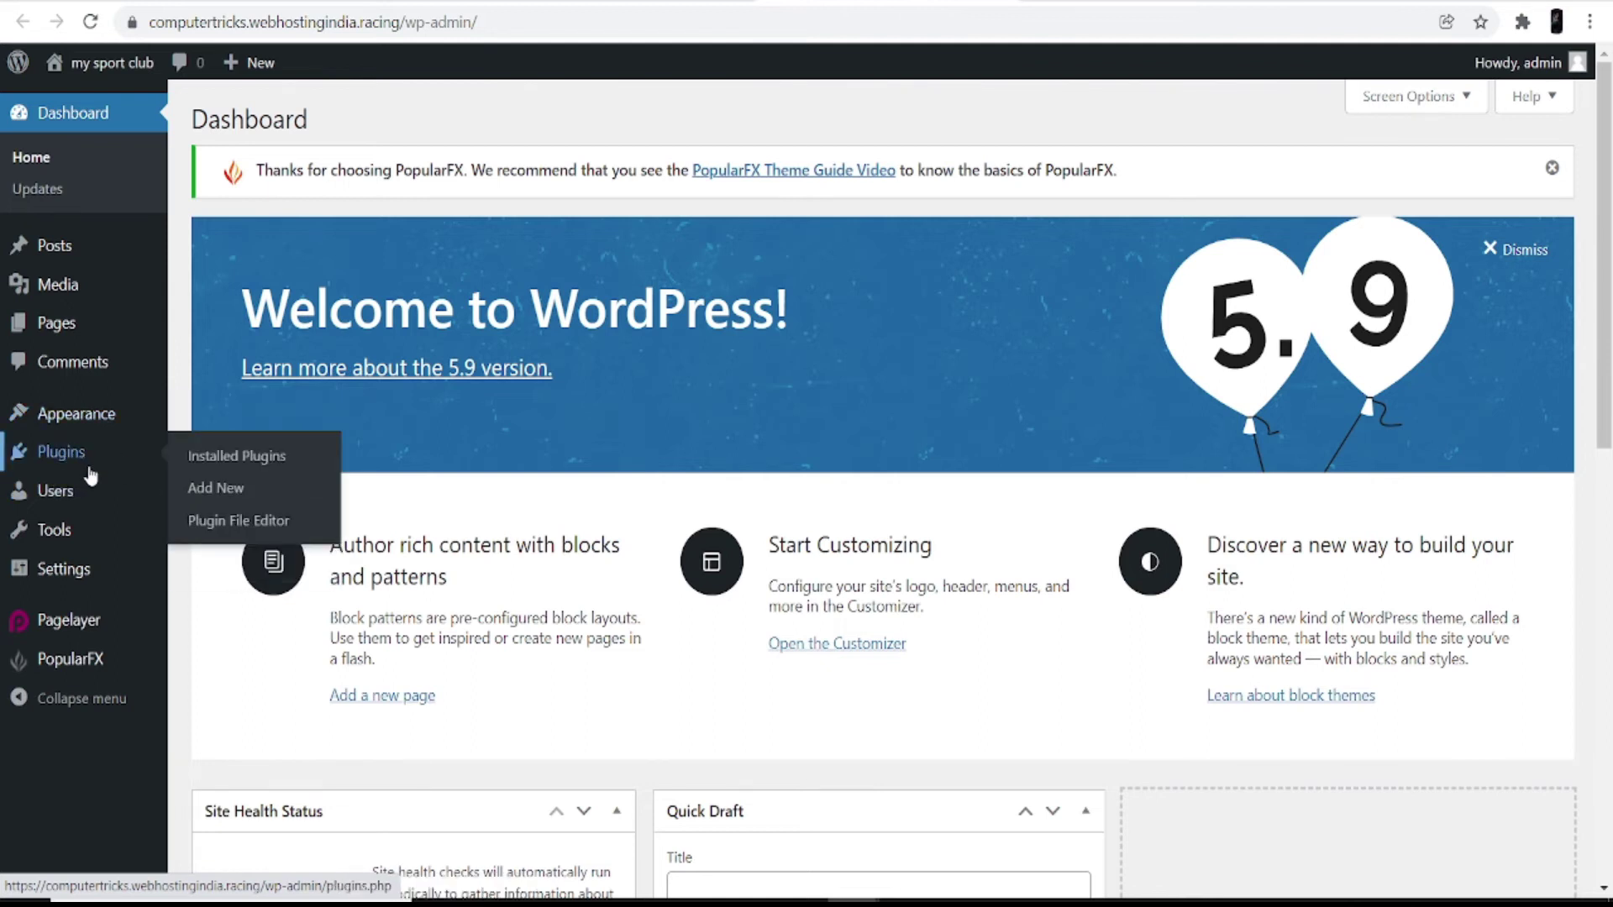
pyautogui.moveTo(70, 504)
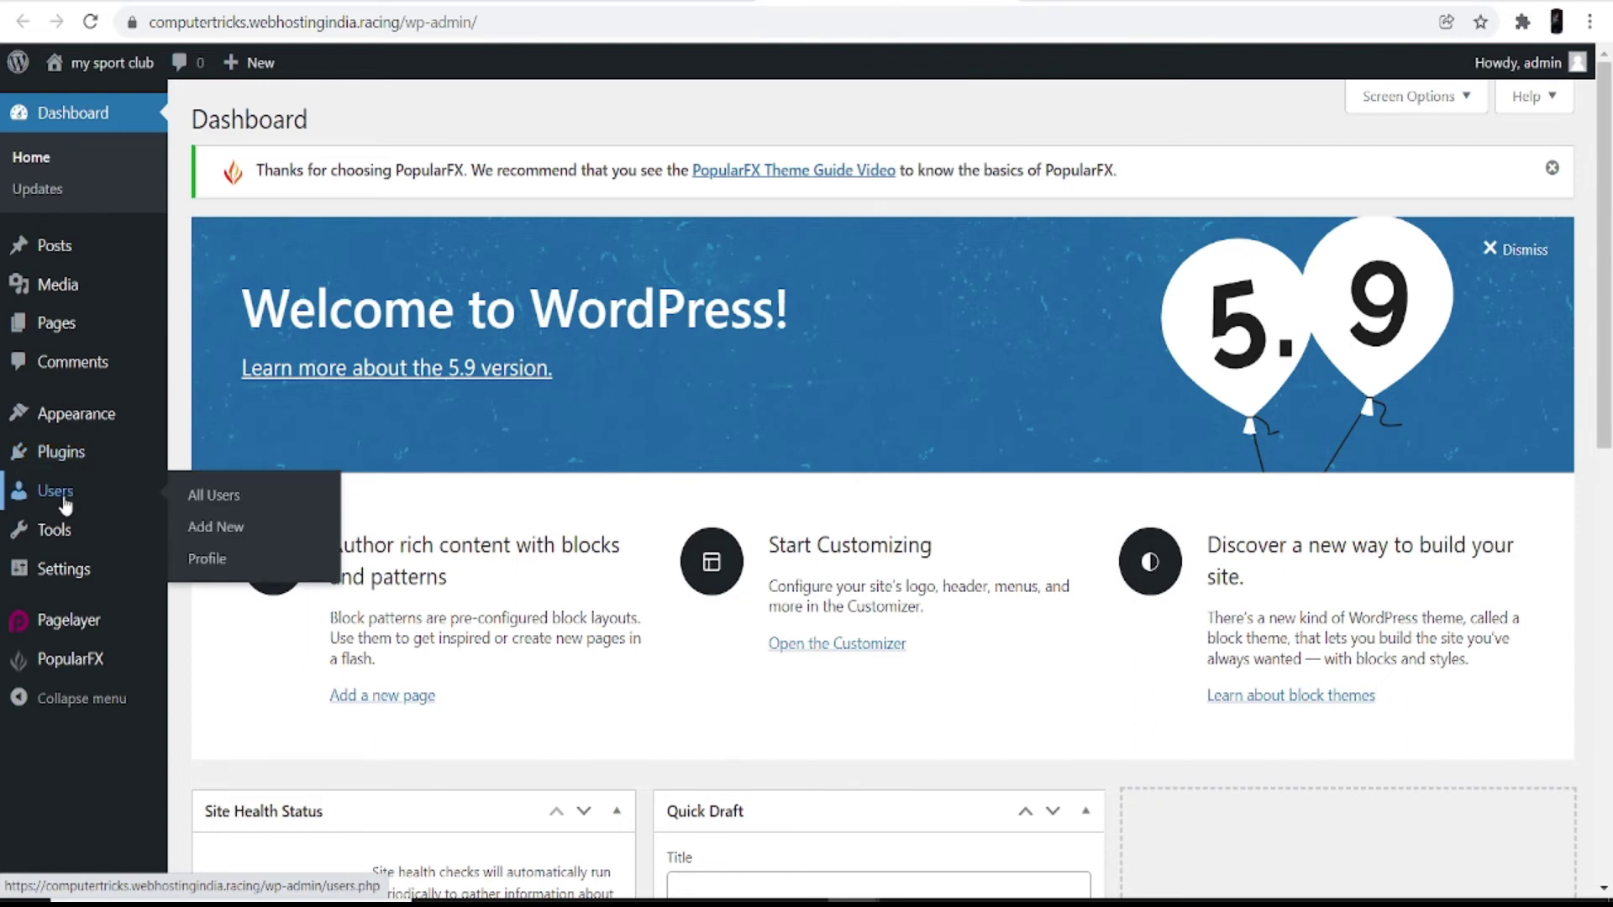
pyautogui.moveTo(52, 529)
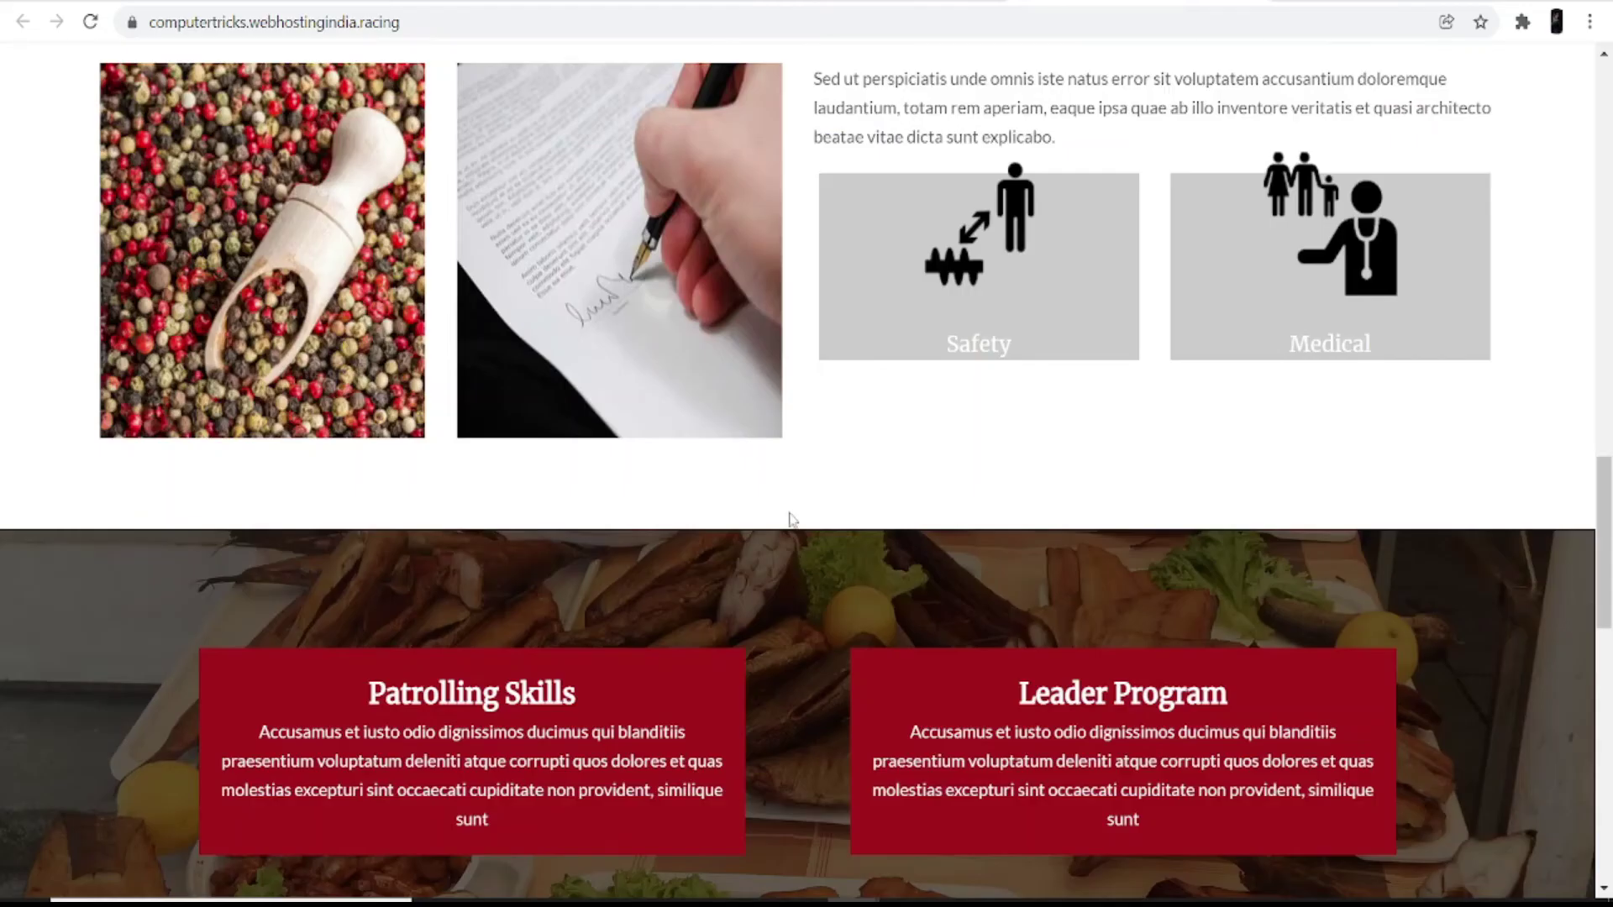
pyautogui.scroll(15, 788, 521)
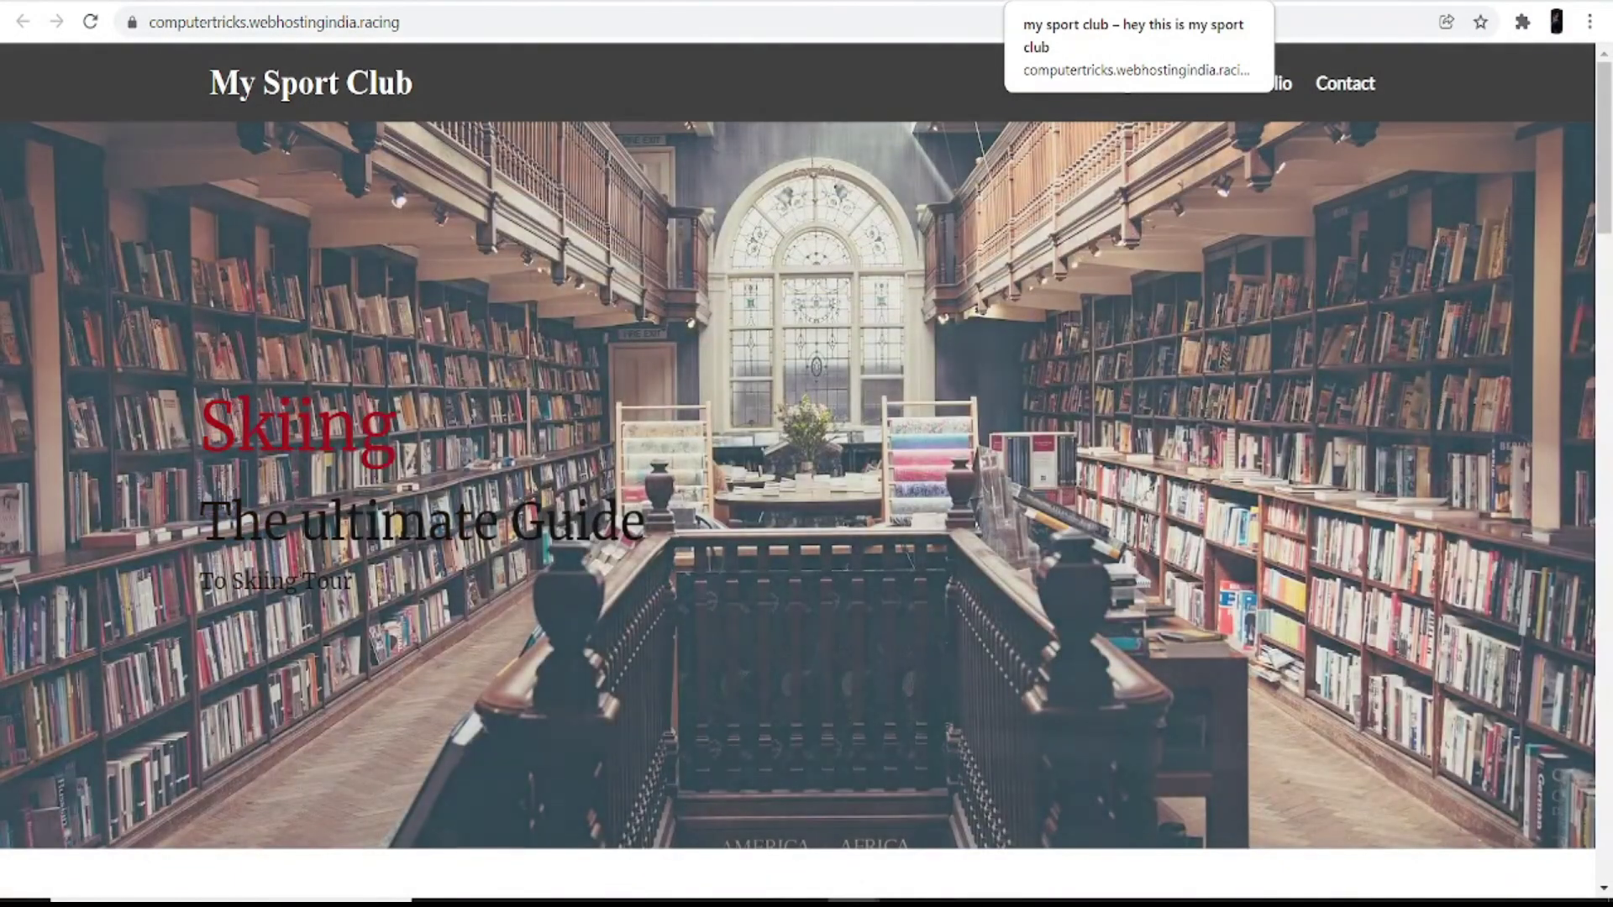
pyautogui.scroll(-15, 616, 473)
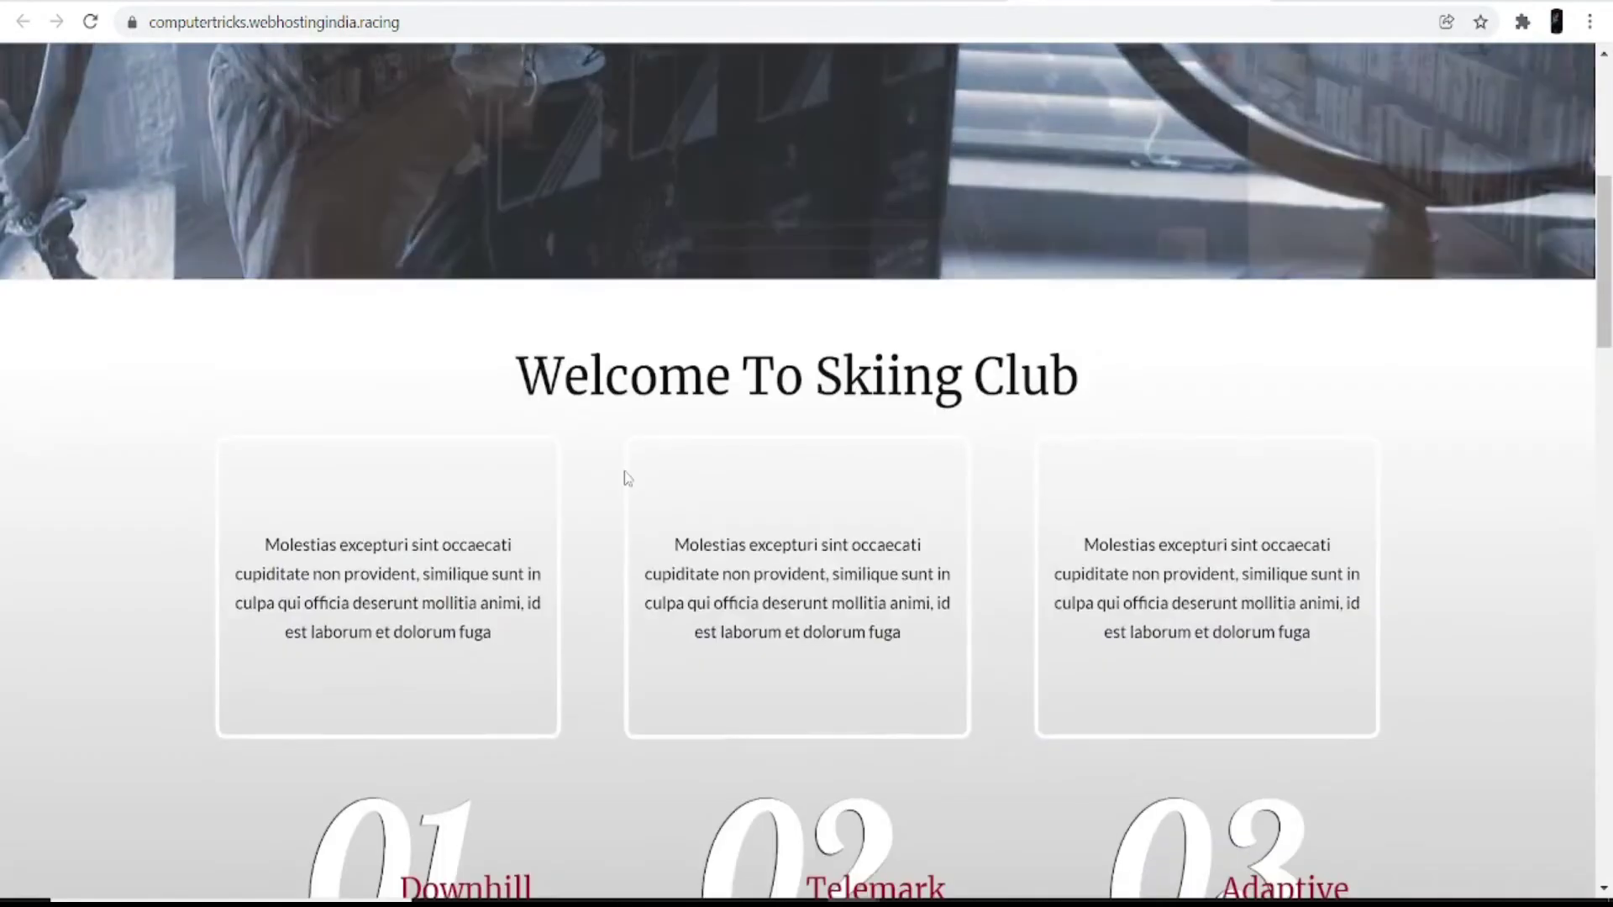
pyautogui.scroll(-8, 628, 479)
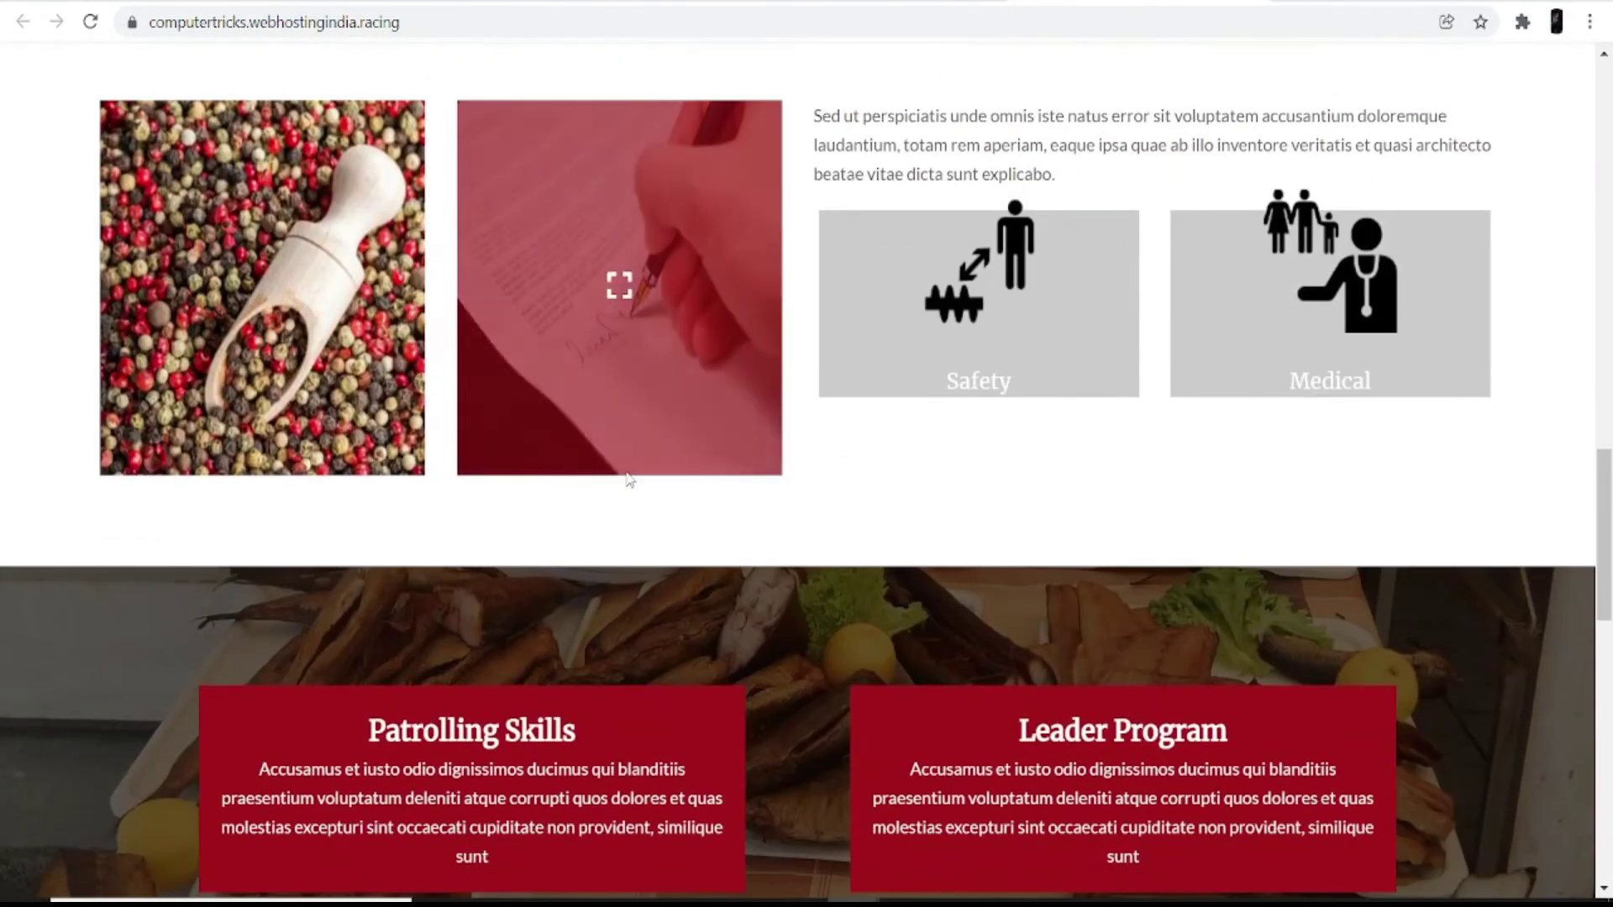
pyautogui.scroll(-6, 625, 470)
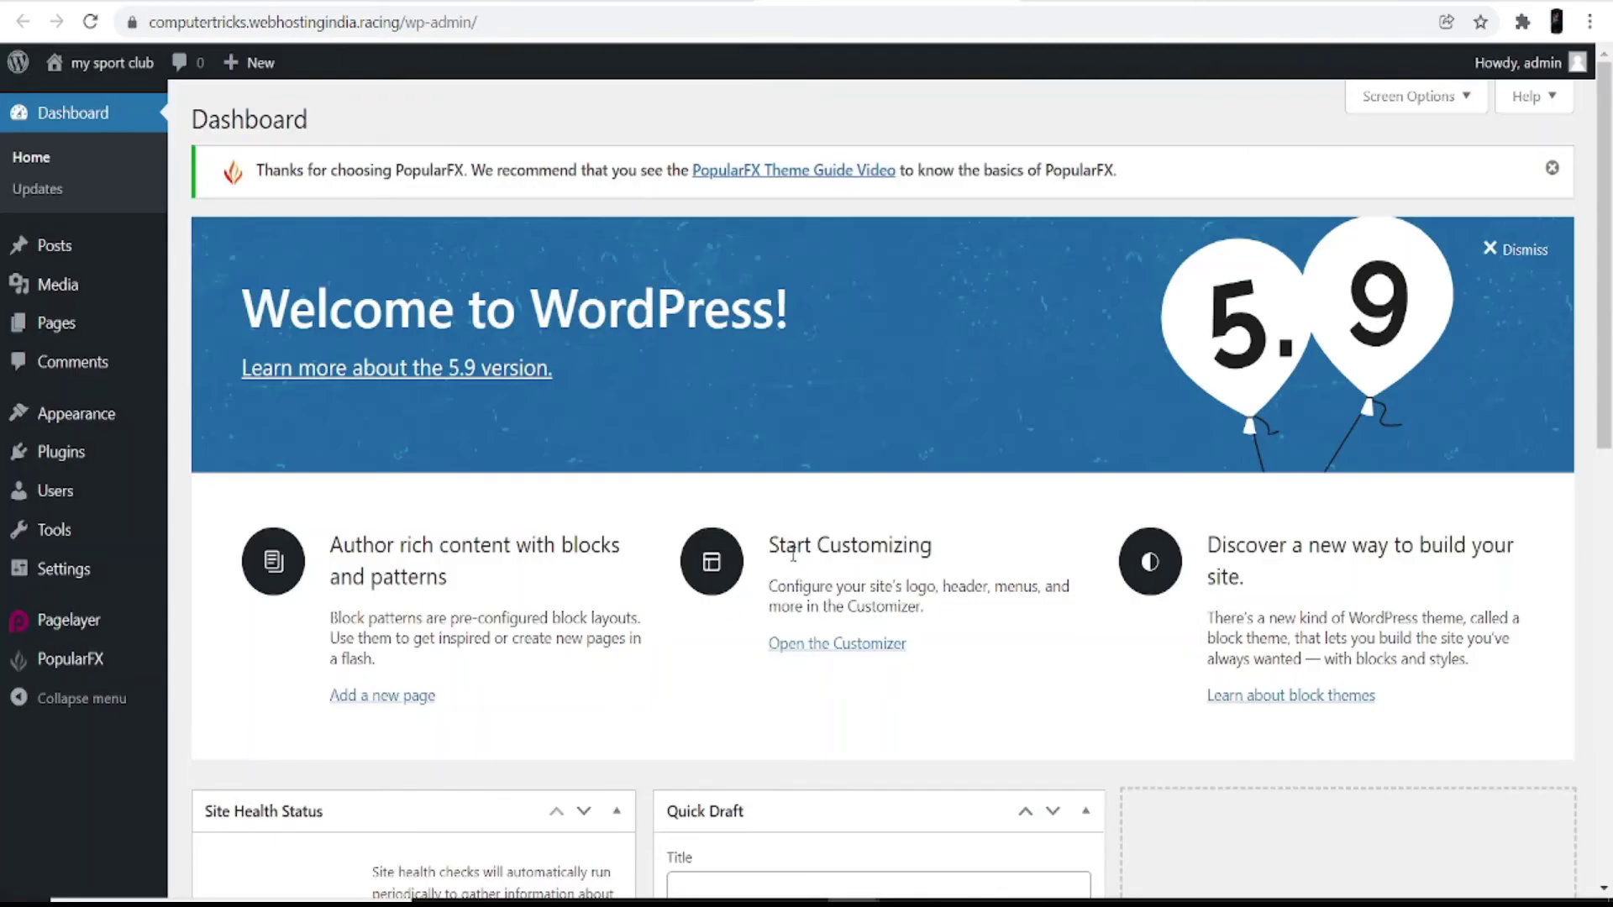
# Step: Open the WordPress Customizer and its 'Header, Footer, Templates, Pages' panel for My Sport Club
pyautogui.click(841, 663)
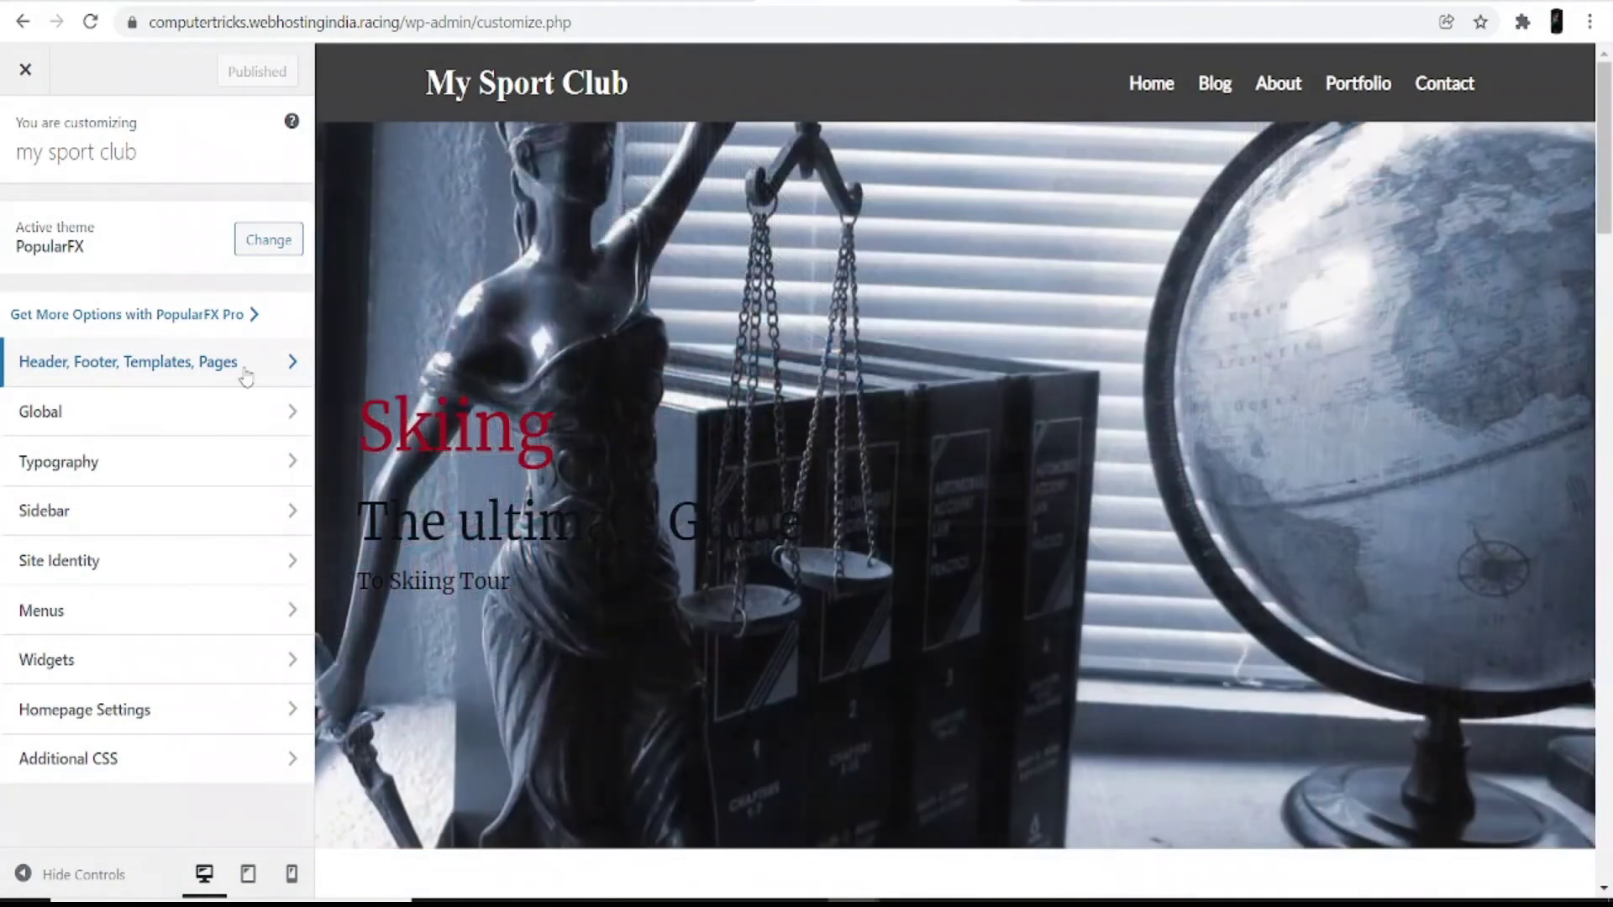
pyautogui.click(252, 383)
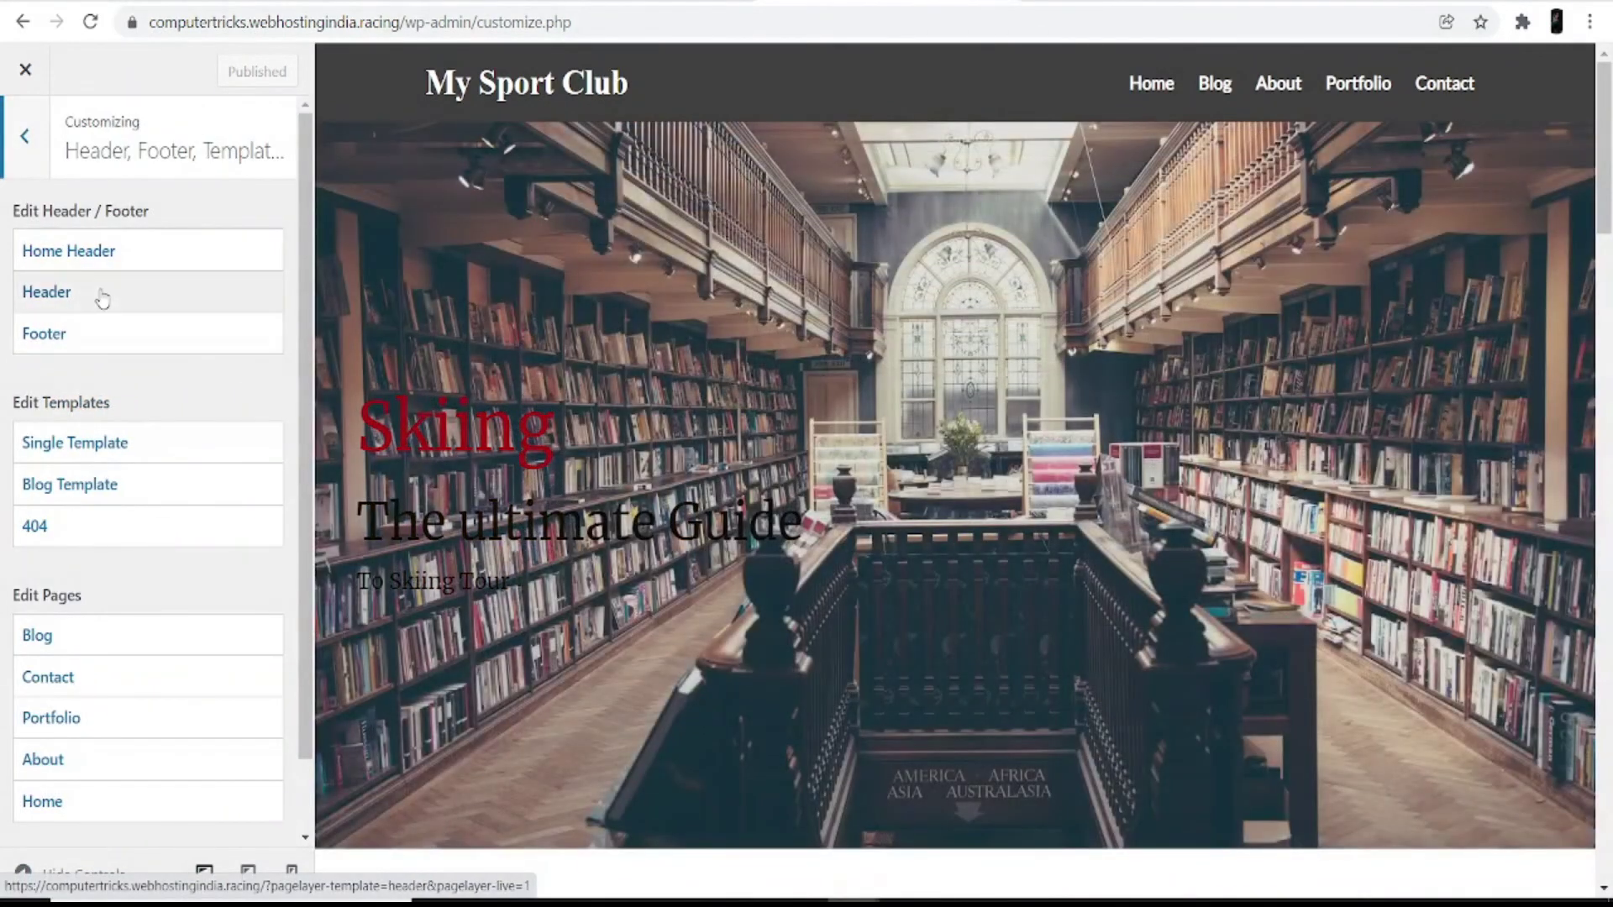
pyautogui.click(101, 293)
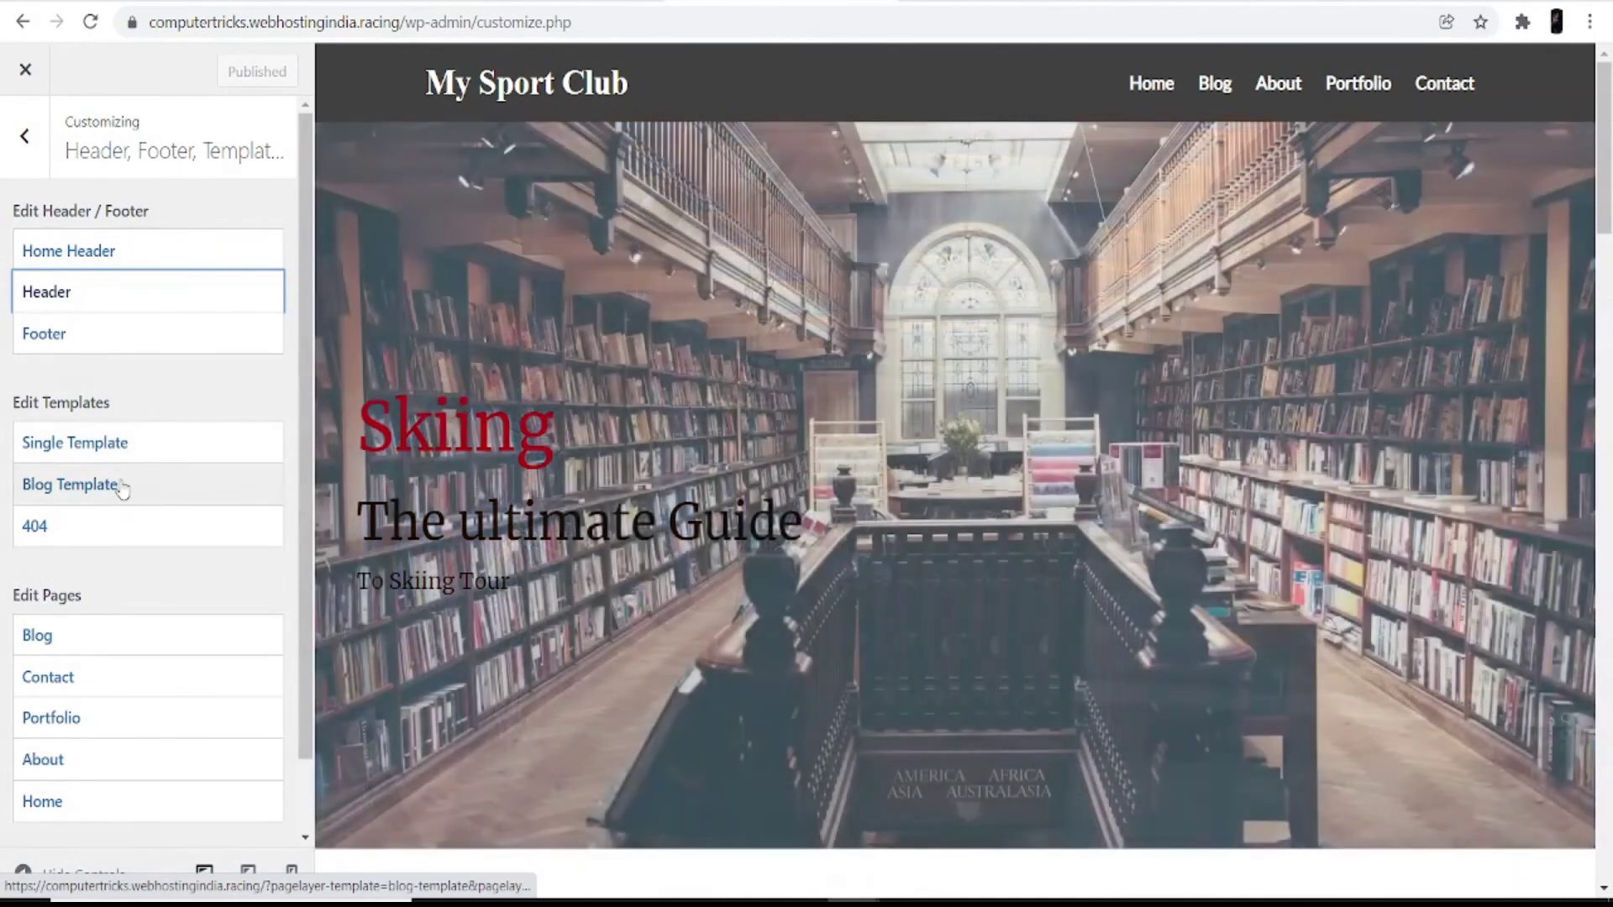
# Step: Preview the Blog Template in the Pagelayer page builder
pyautogui.click(119, 480)
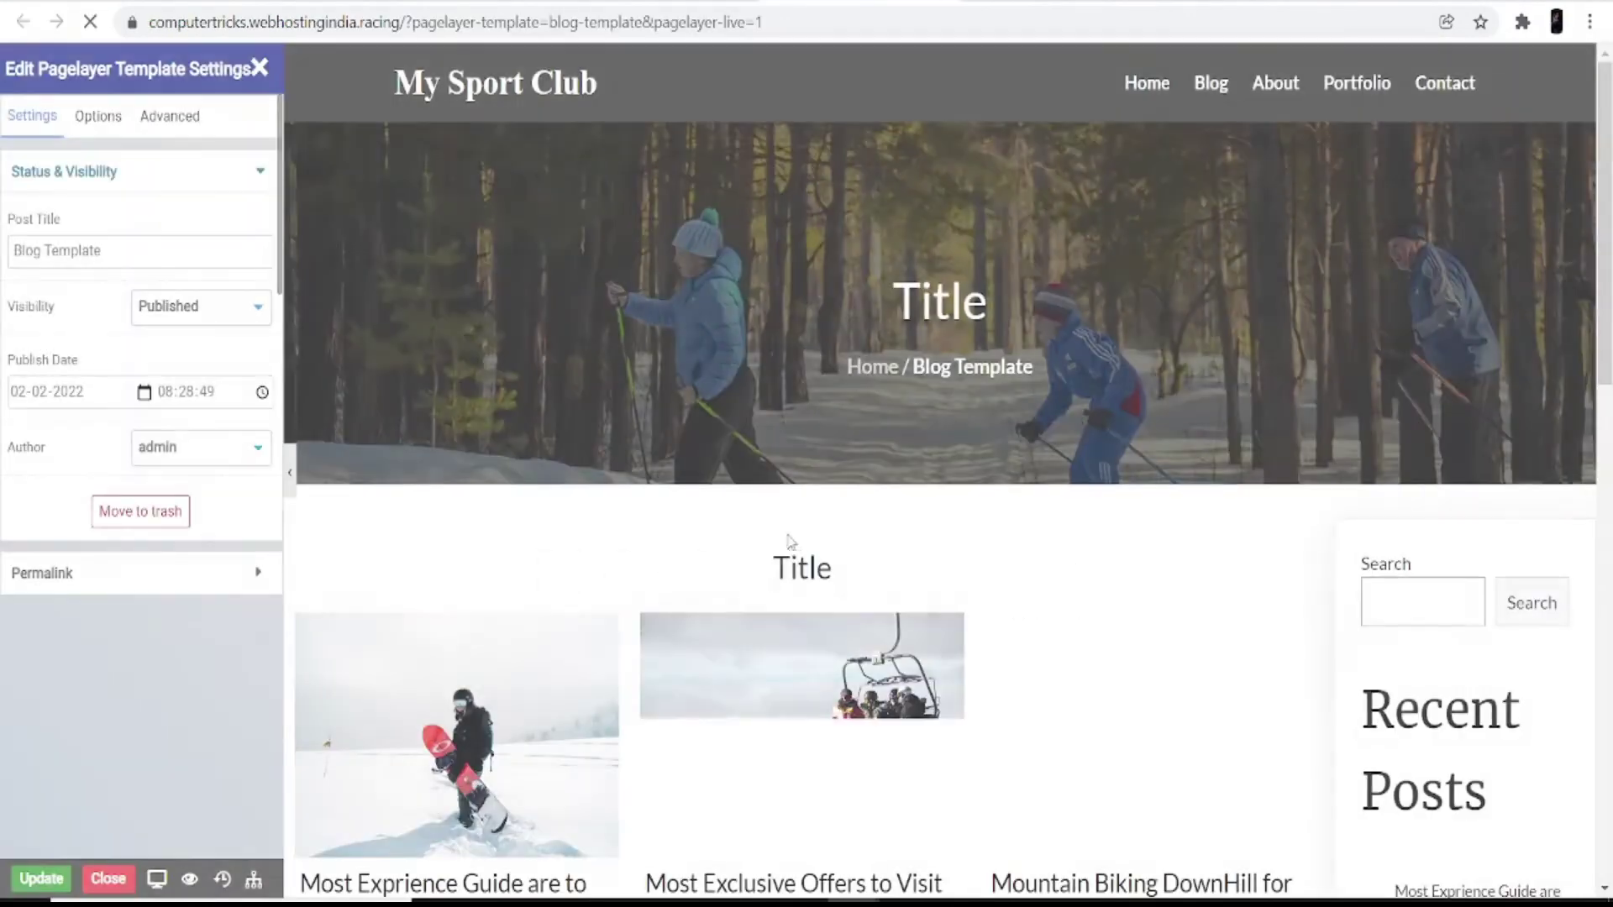
pyautogui.scroll(-3, 875, 410)
pyautogui.scroll(-2, 875, 410)
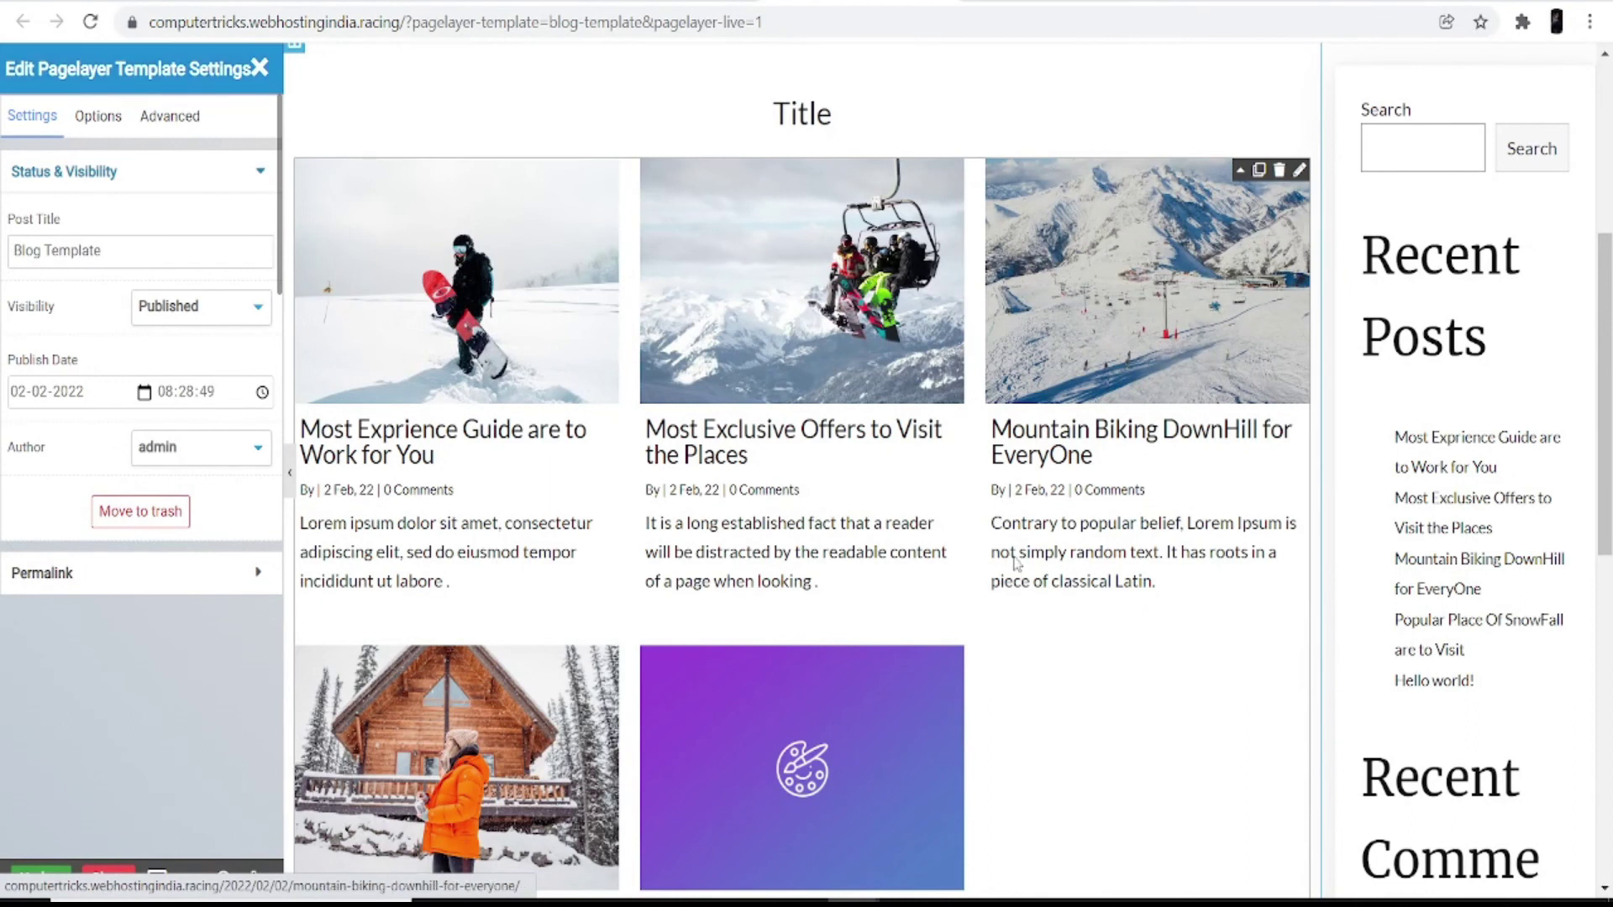
pyautogui.scroll(5, 1015, 561)
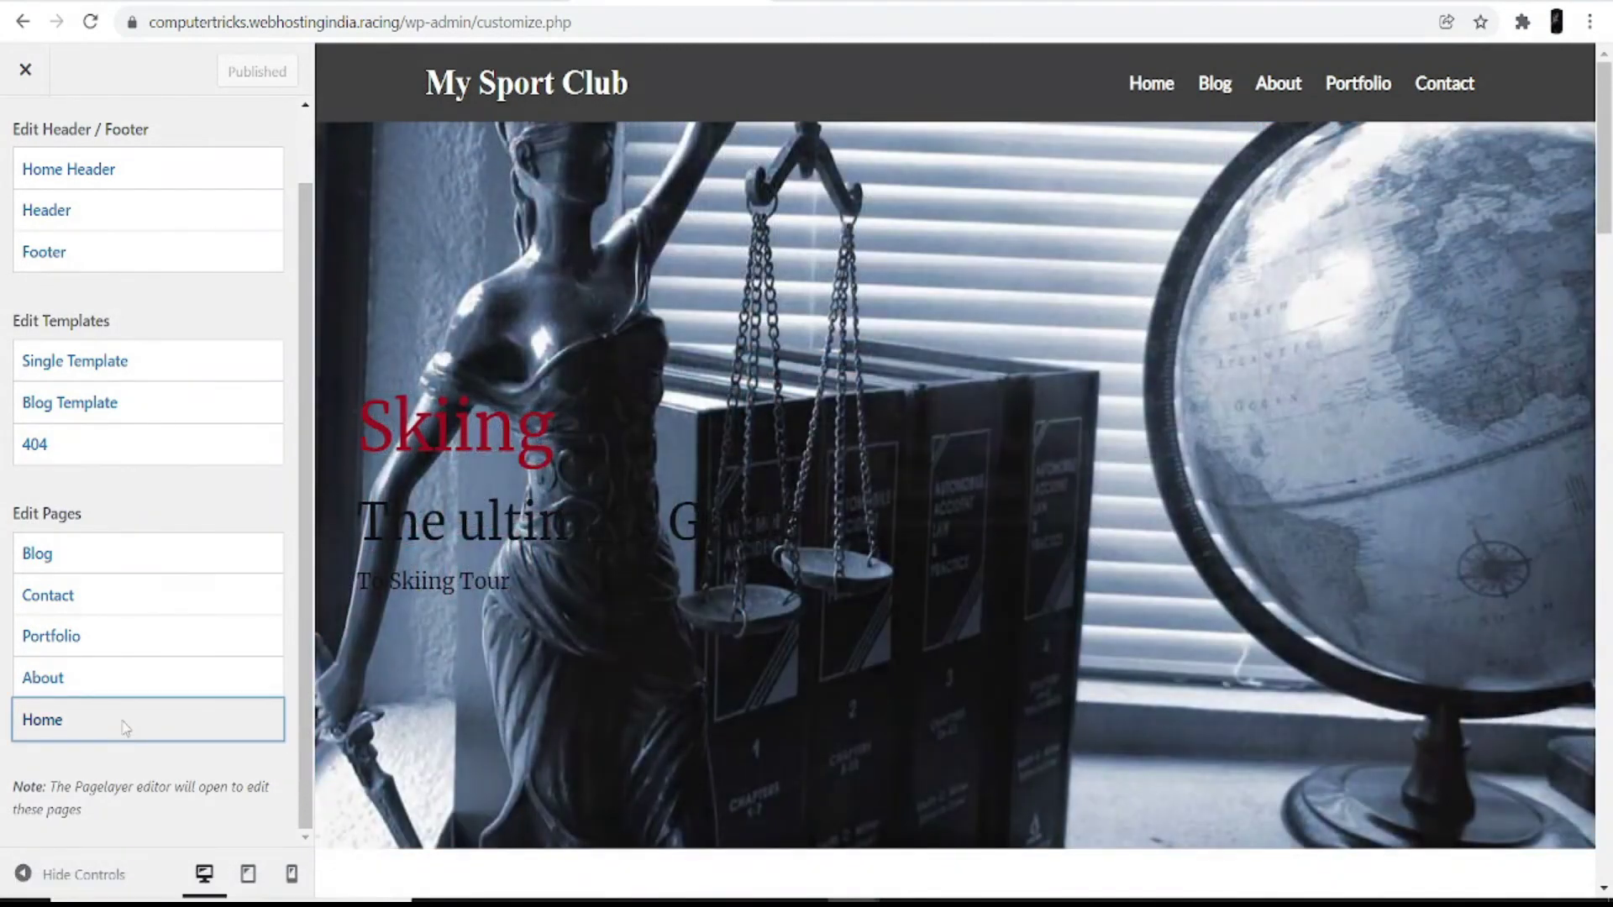
# Step: Open the My Sport Club Home page for live editing in Pagelayer
pyautogui.click(125, 727)
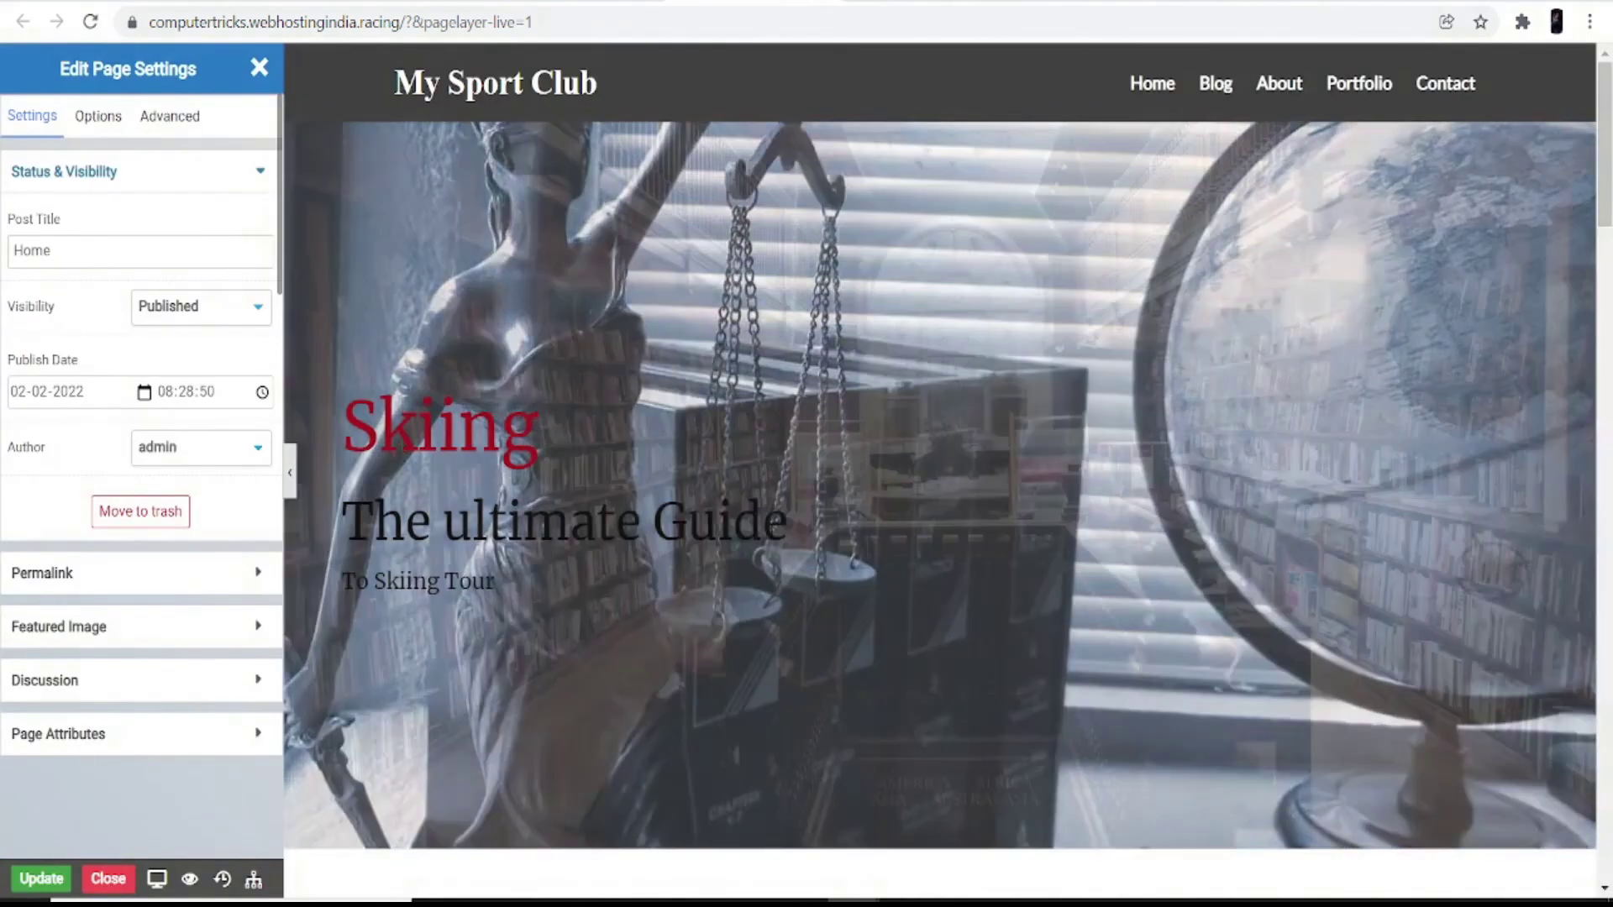
pyautogui.scroll(-20, 773, 672)
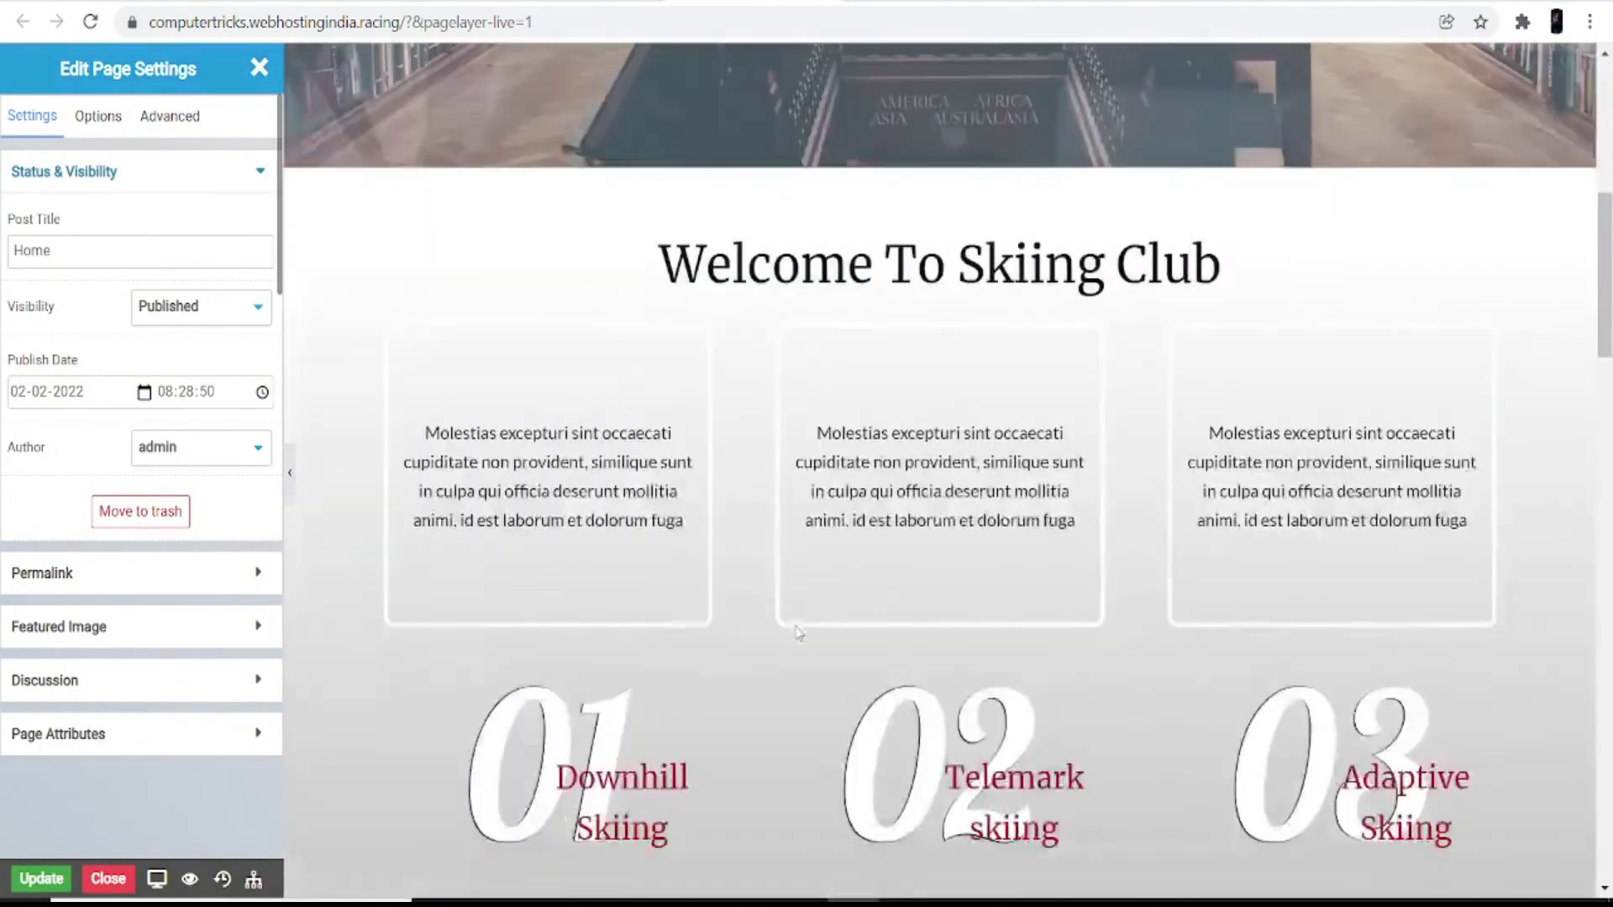
pyautogui.scroll(-10, 773, 681)
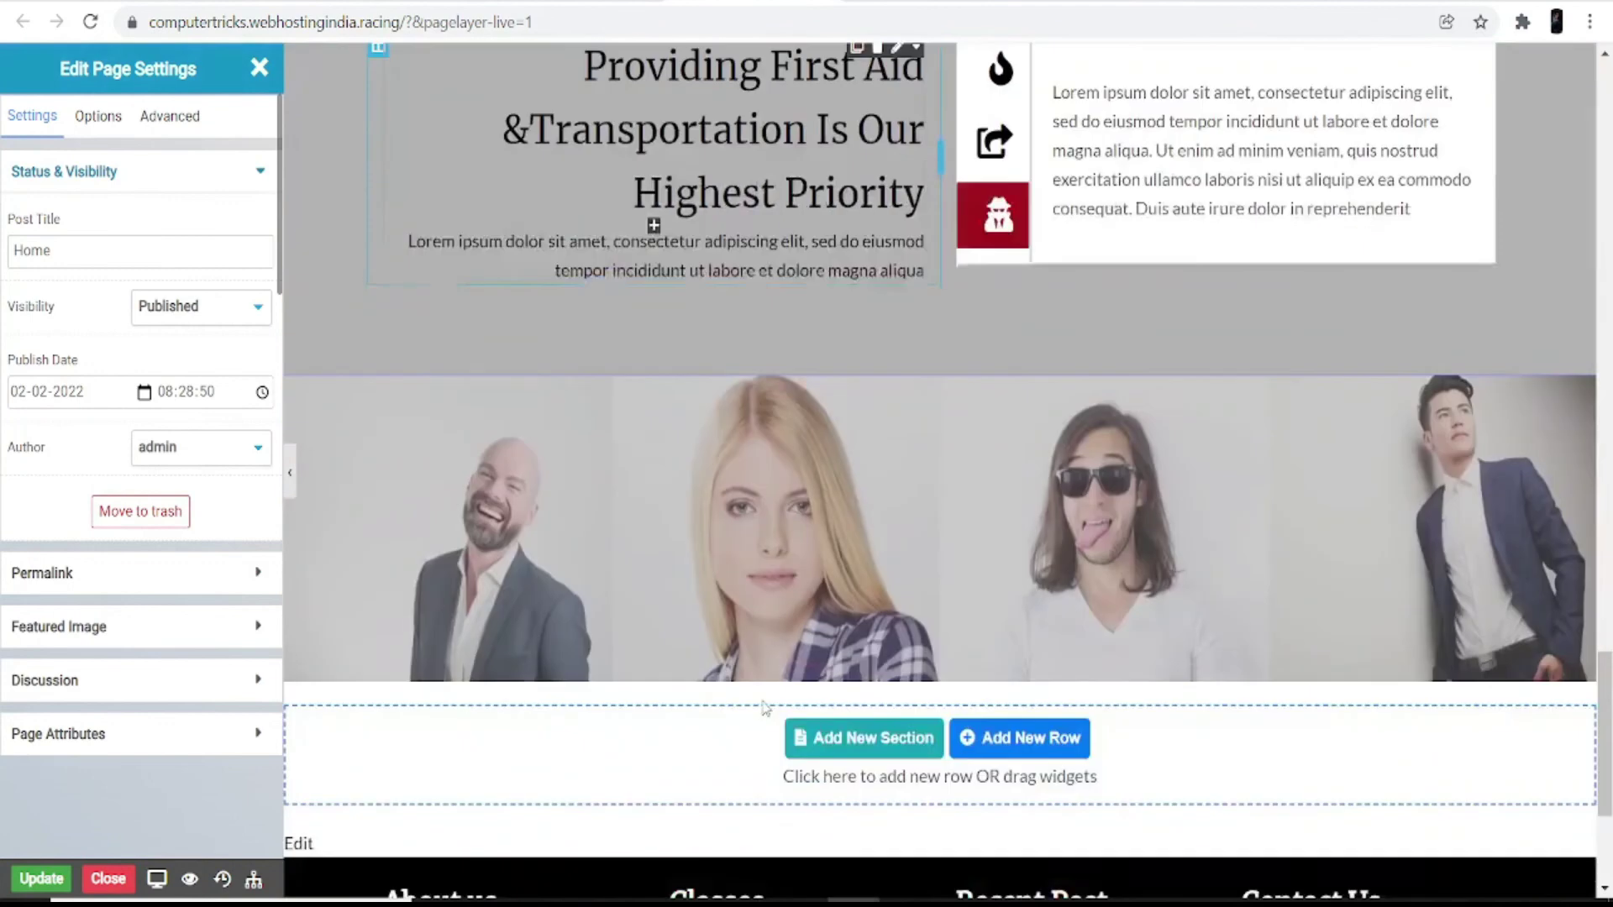
pyautogui.scroll(20, 759, 733)
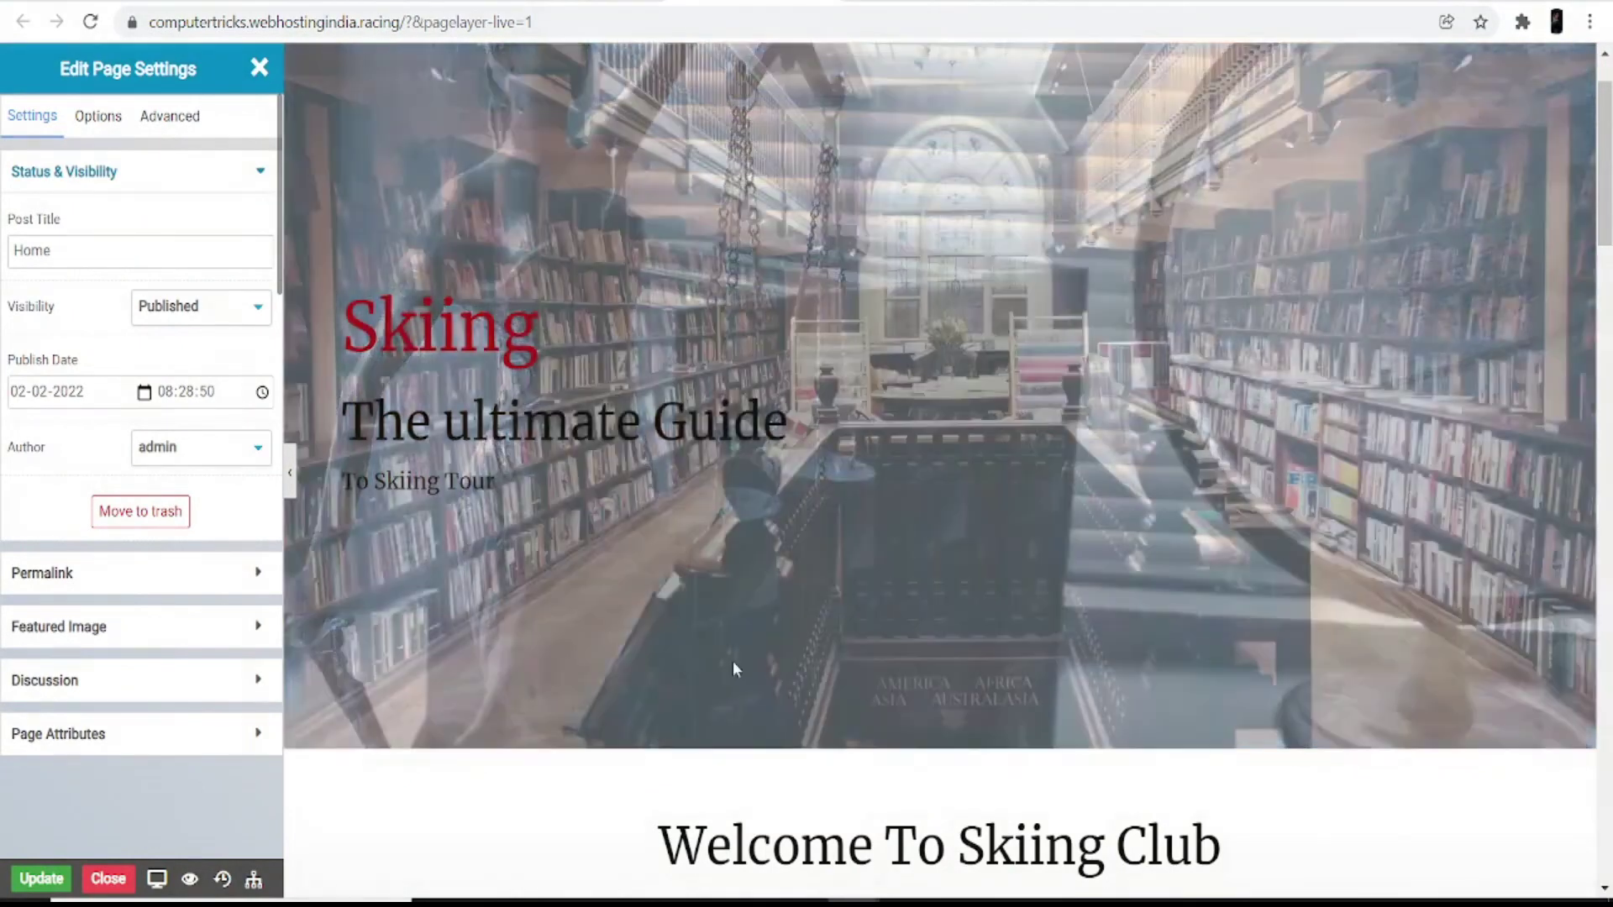
pyautogui.scroll(-9, 733, 665)
pyautogui.scroll(-4, 733, 692)
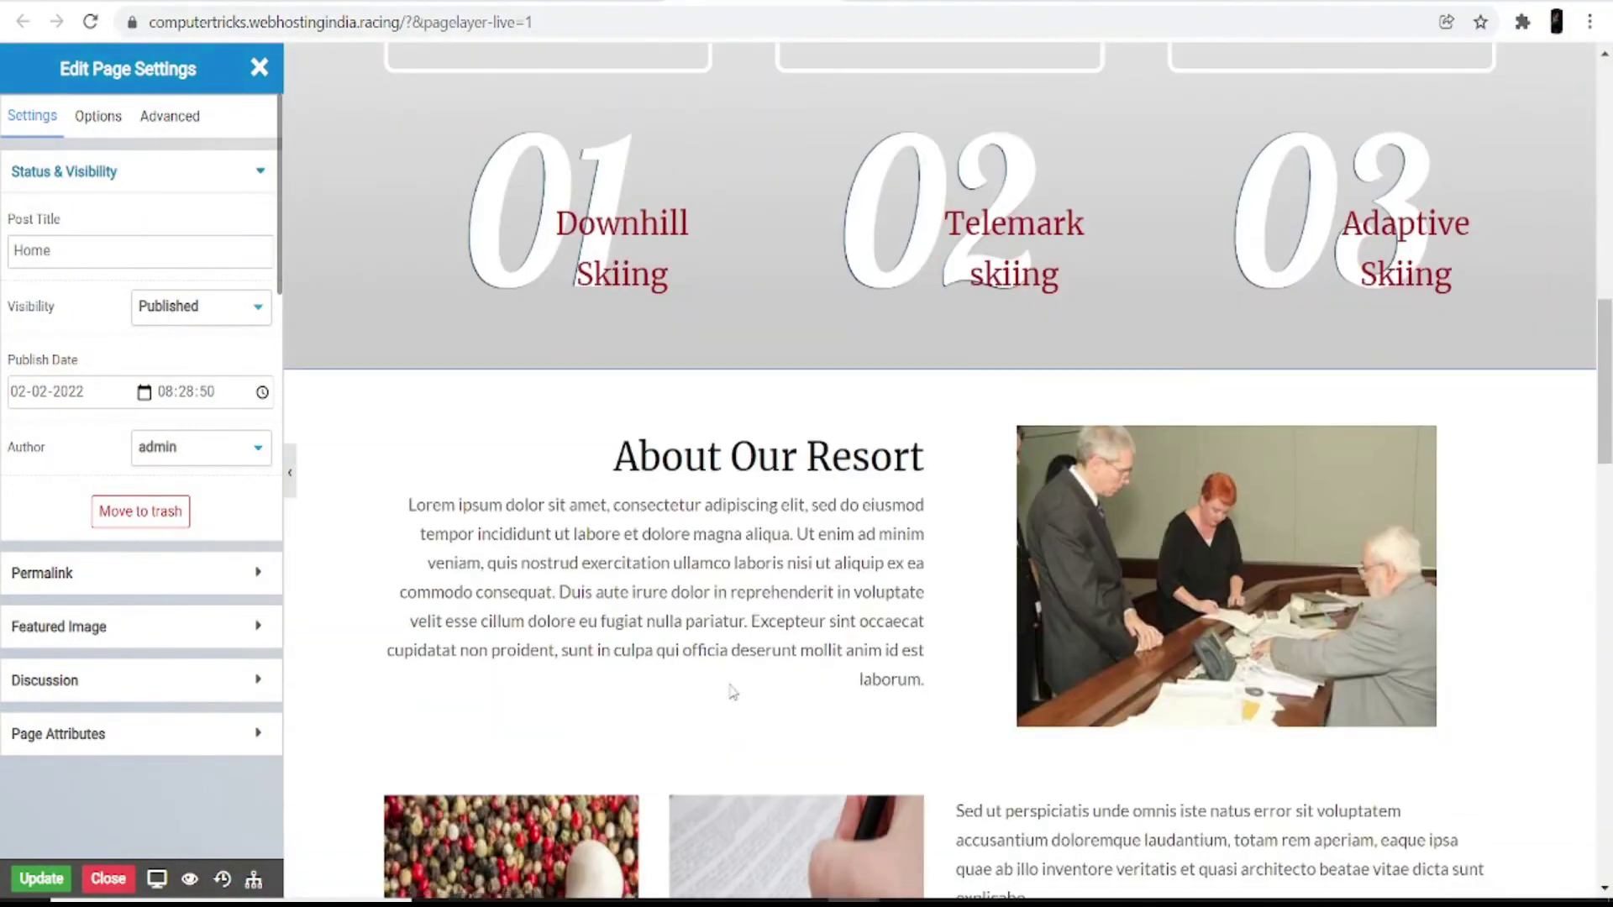
pyautogui.scroll(-3, 717, 709)
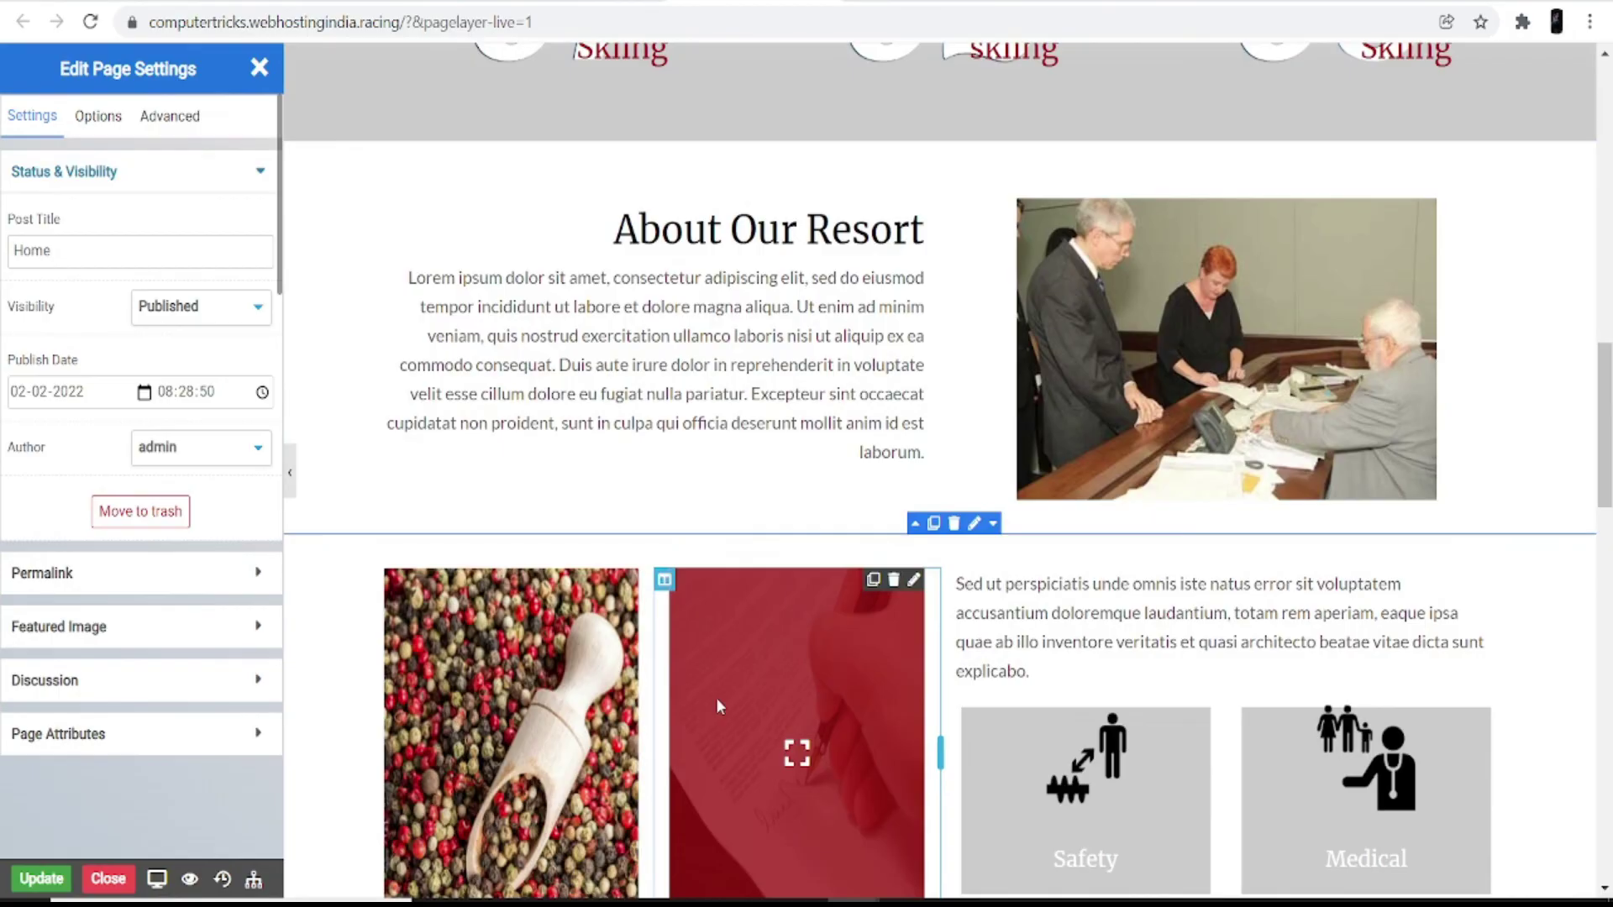